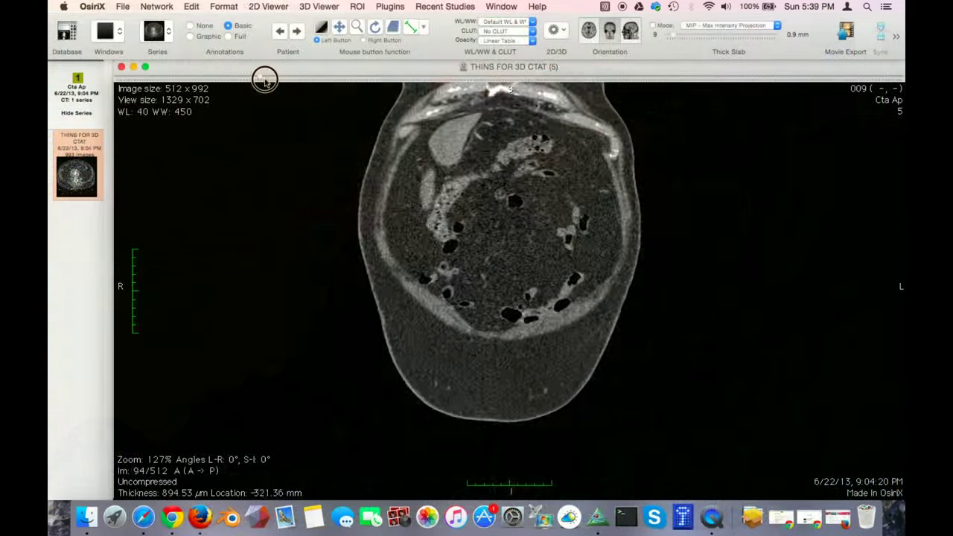
Page through the coronal slices, then reslice the CT into axial view and move to another slice
drag(265, 79, 395, 80)
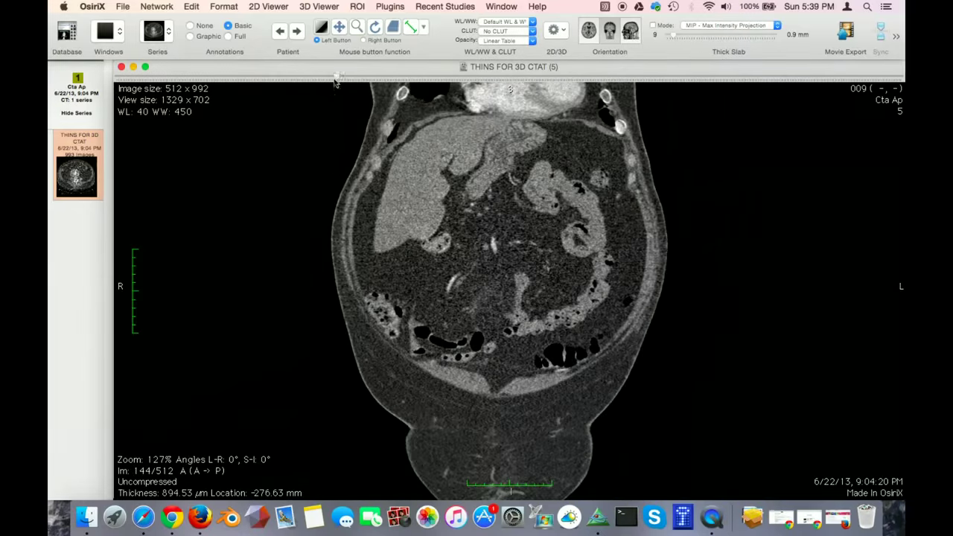
click(586, 35)
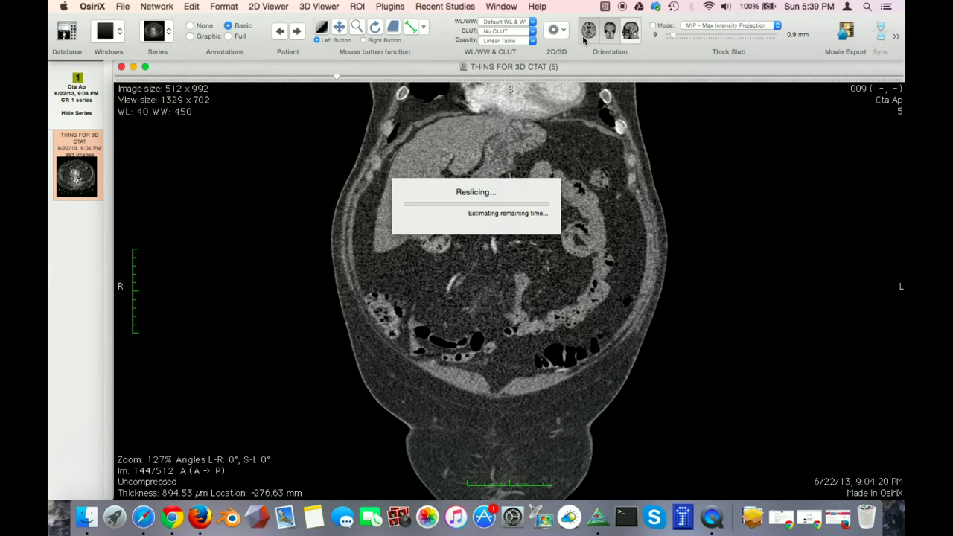
drag(263, 79, 304, 79)
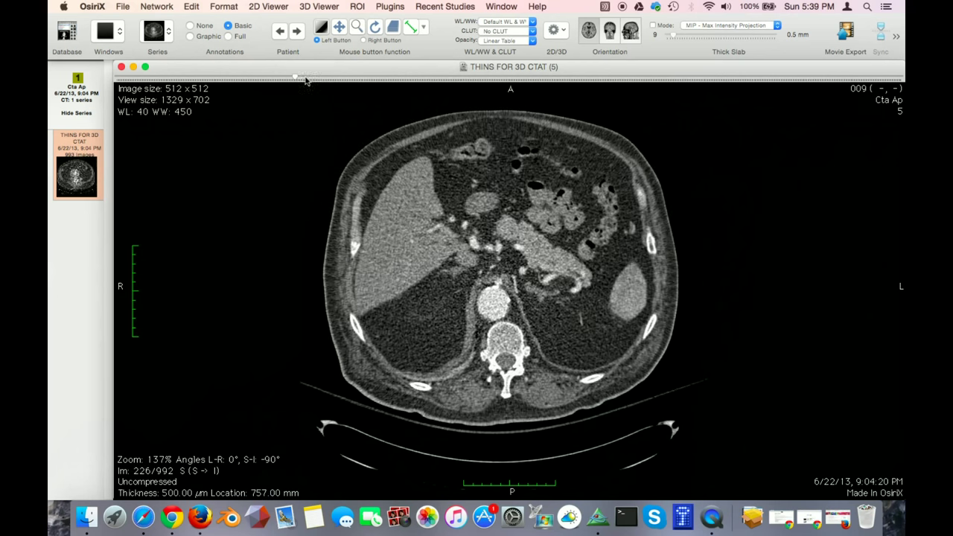
Reslice the CT into sagittal view and move through the sagittal slices
click(632, 34)
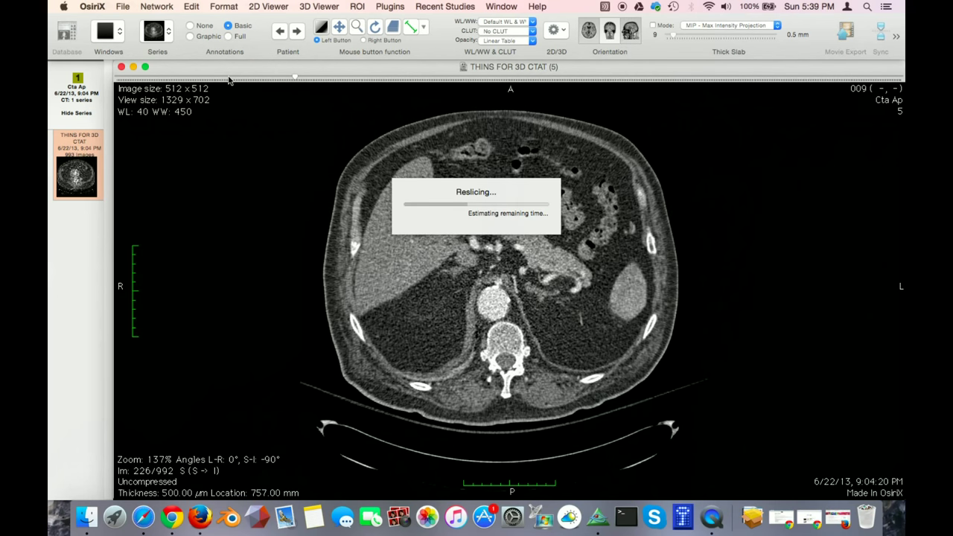
drag(245, 79, 480, 72)
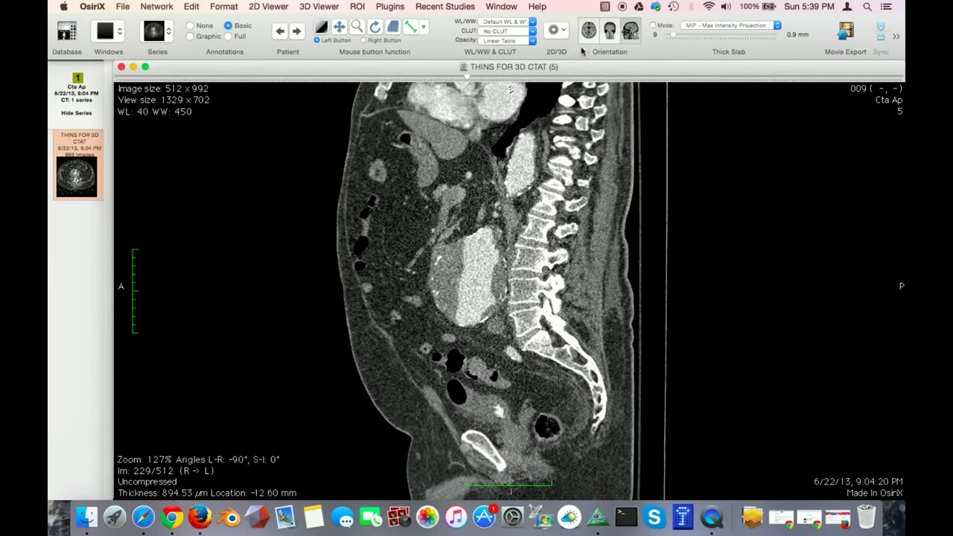
click(609, 33)
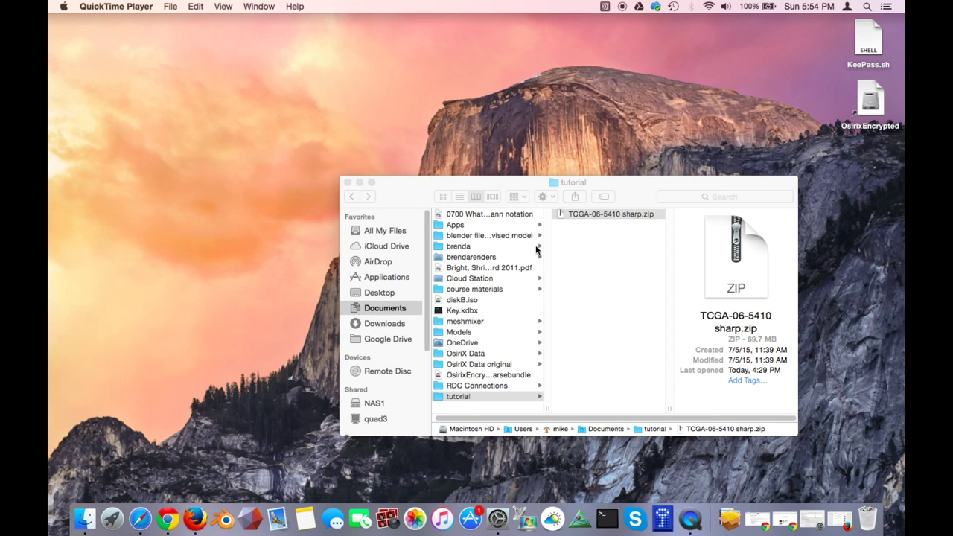
Extract TCGA-06-5410 sharp.zip with Archive Utility and relaunch OsiriX from the Dock
click(580, 217)
click(581, 218)
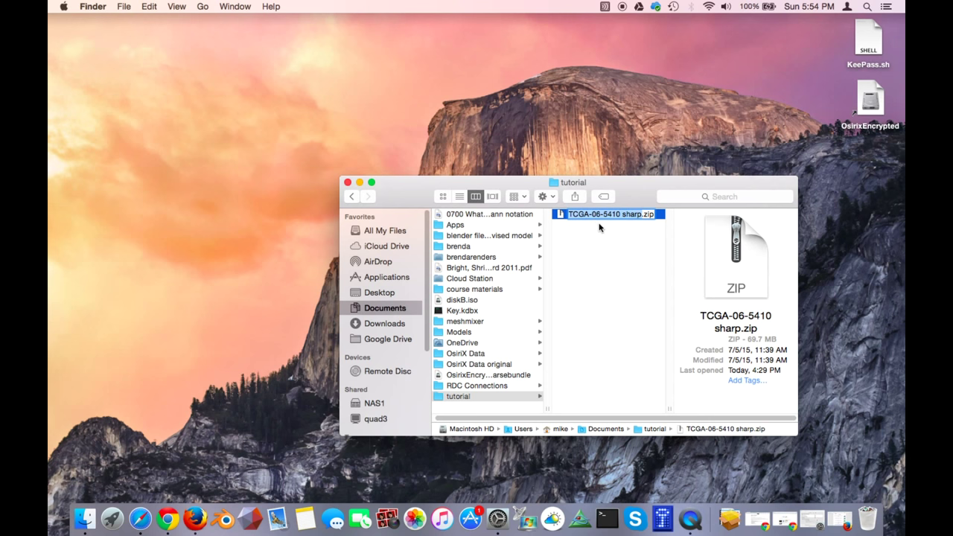
click(586, 235)
double_click(585, 215)
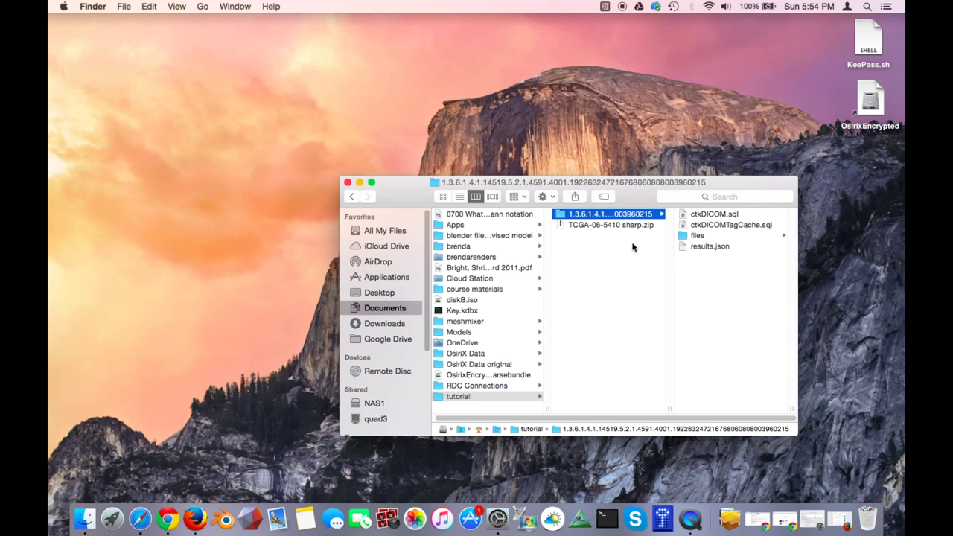
click(579, 518)
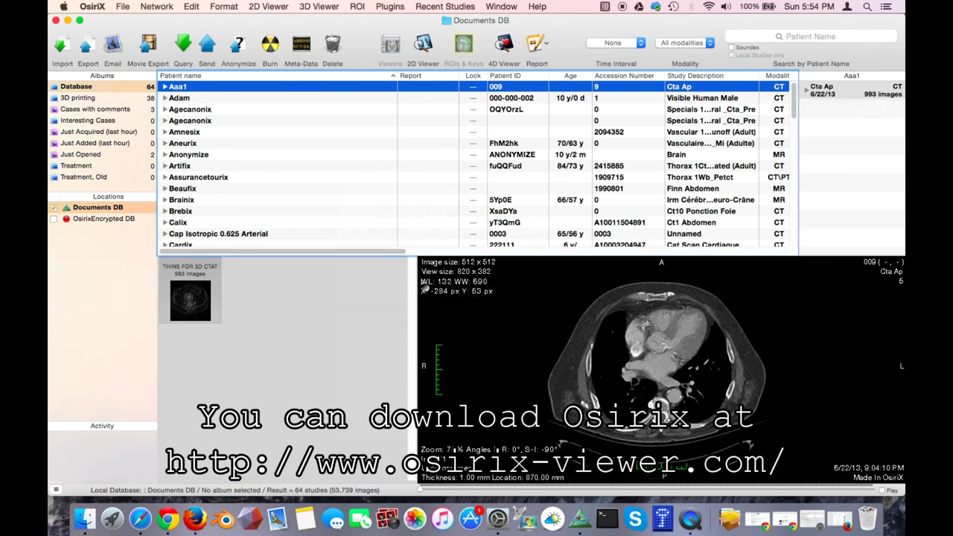
Import the extracted TCGA-06-5410 DICOM folder via File > Import, copying the files into the database
click(122, 6)
mouse_move(145, 141)
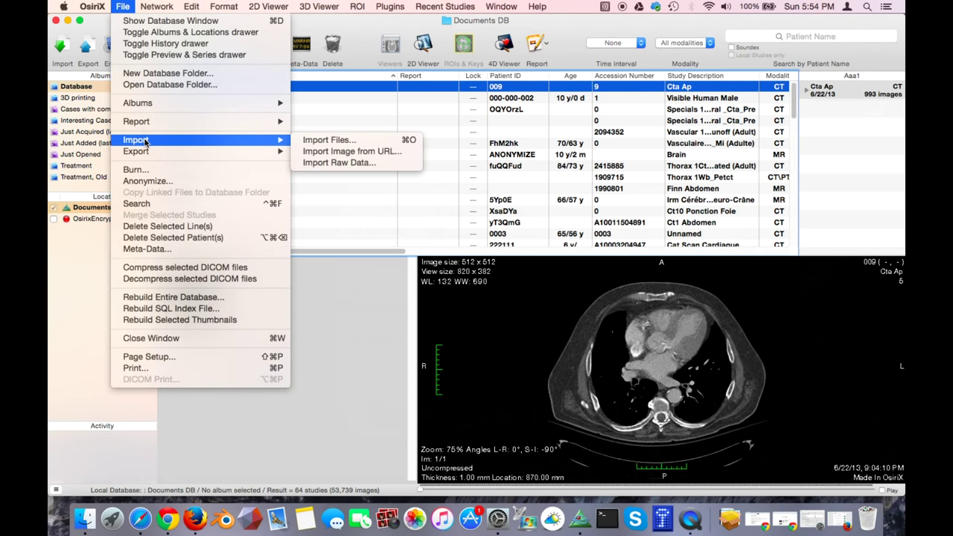
click(313, 141)
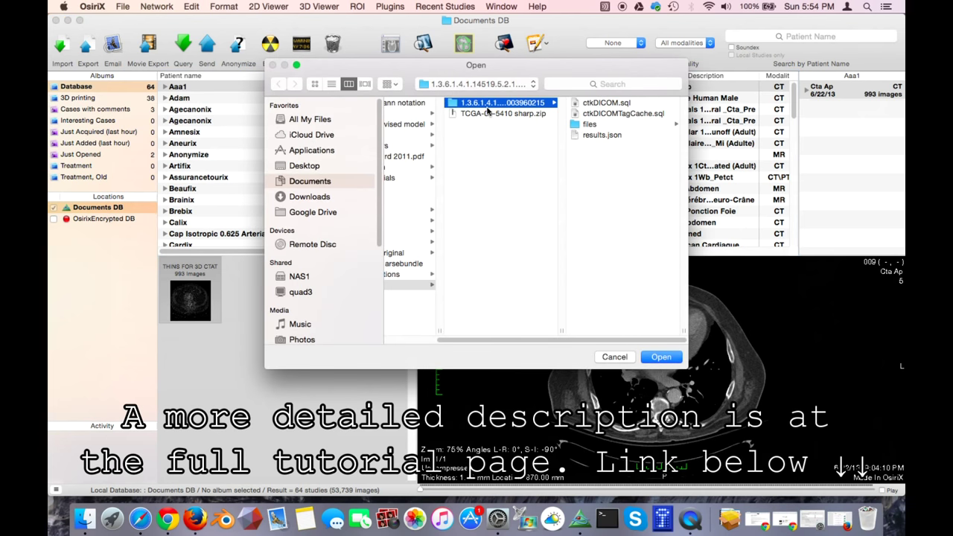
click(659, 358)
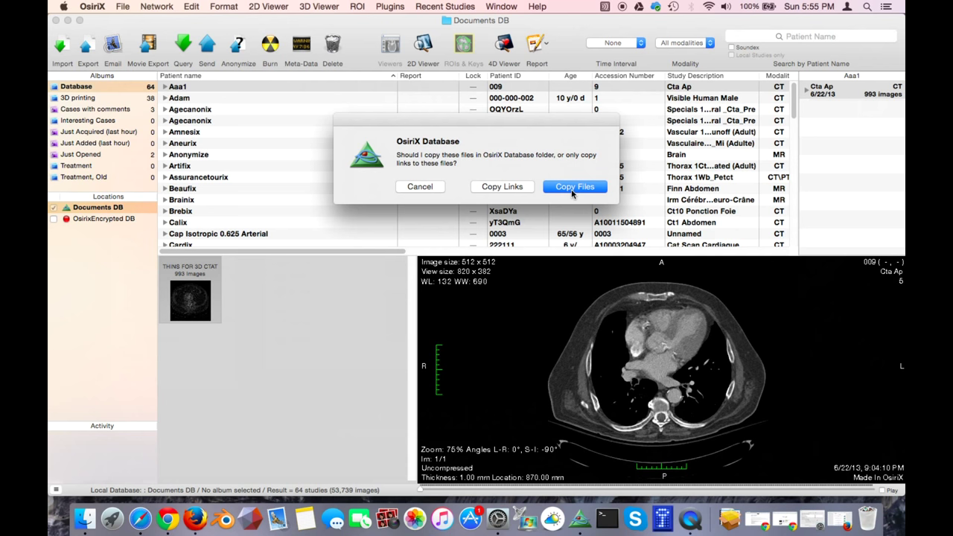
click(572, 187)
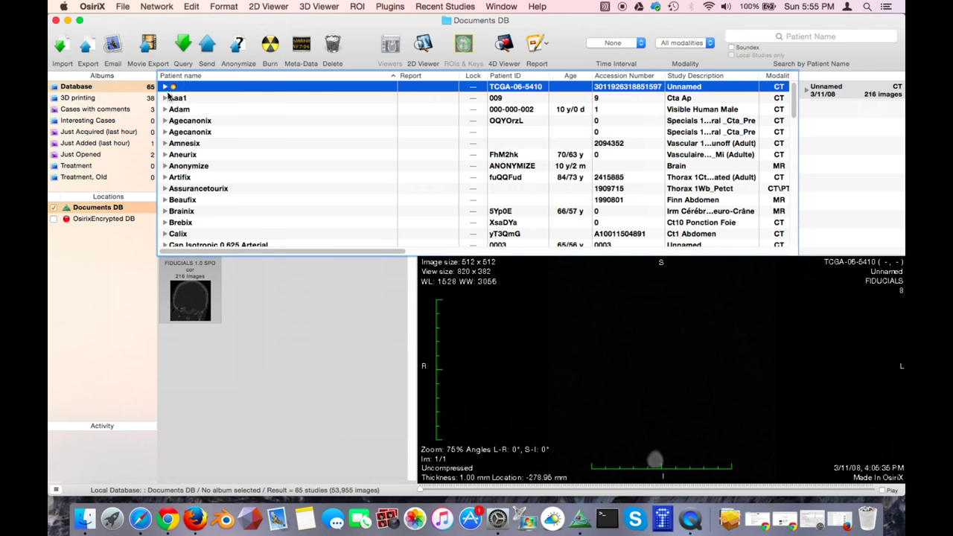
Open the TCGA-06-5410 FIDUCIALS 1.0 SPO cor series in the 2D viewer and accept the Important Notice
mouse_move(173, 88)
click(180, 89)
double_click(195, 301)
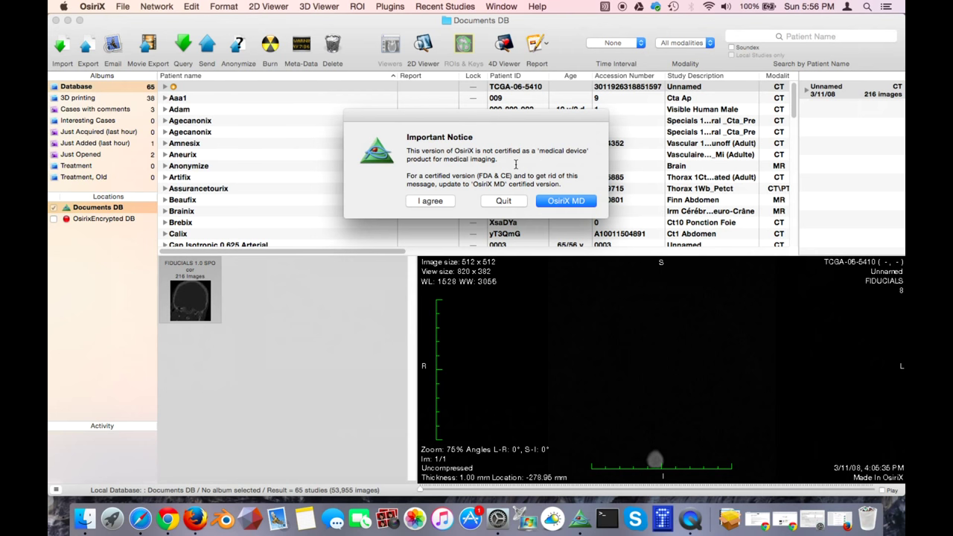
click(468, 119)
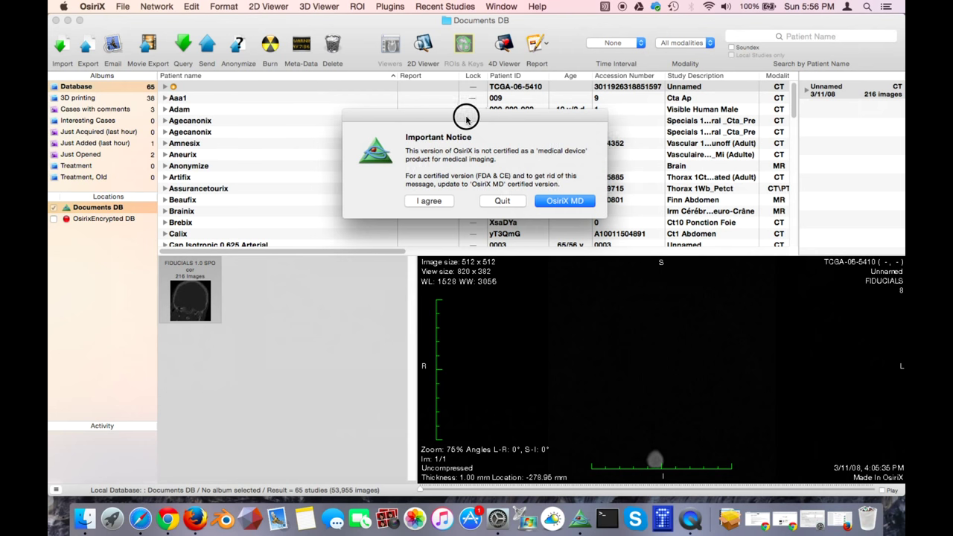
drag(468, 119, 421, 125)
click(385, 206)
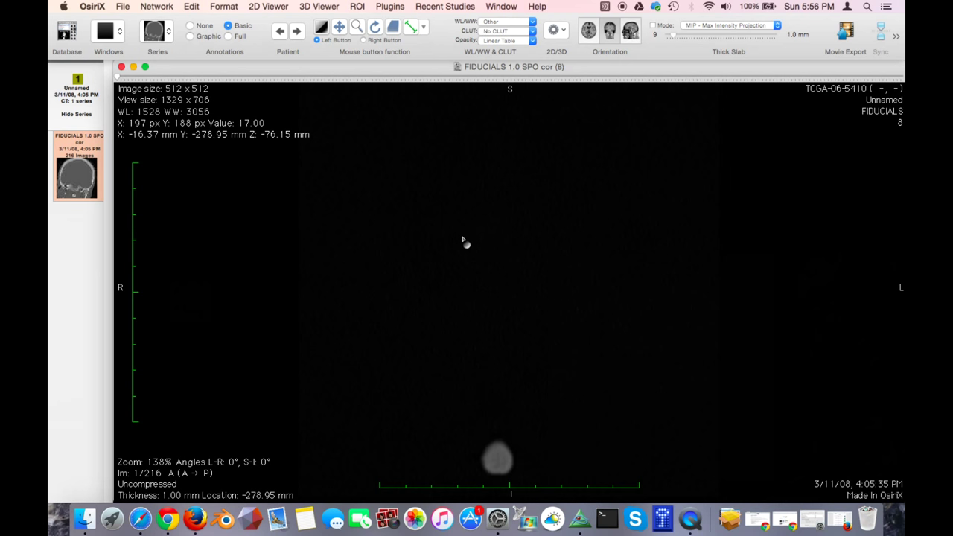
Go to coronal slice 55 of 216, at −224.95 mm, showing the skull vault and sinuses
scroll(462, 240, down, 12)
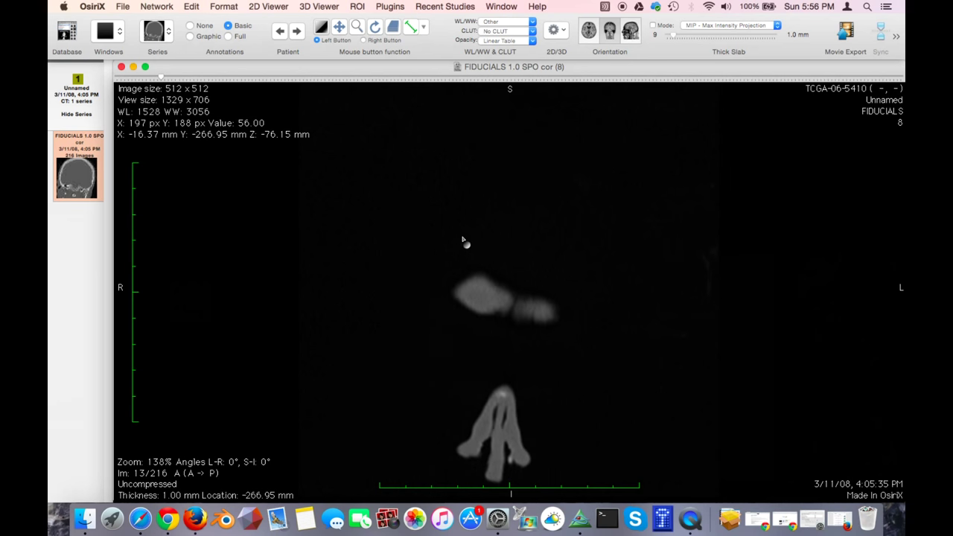
scroll(462, 241, down, 9)
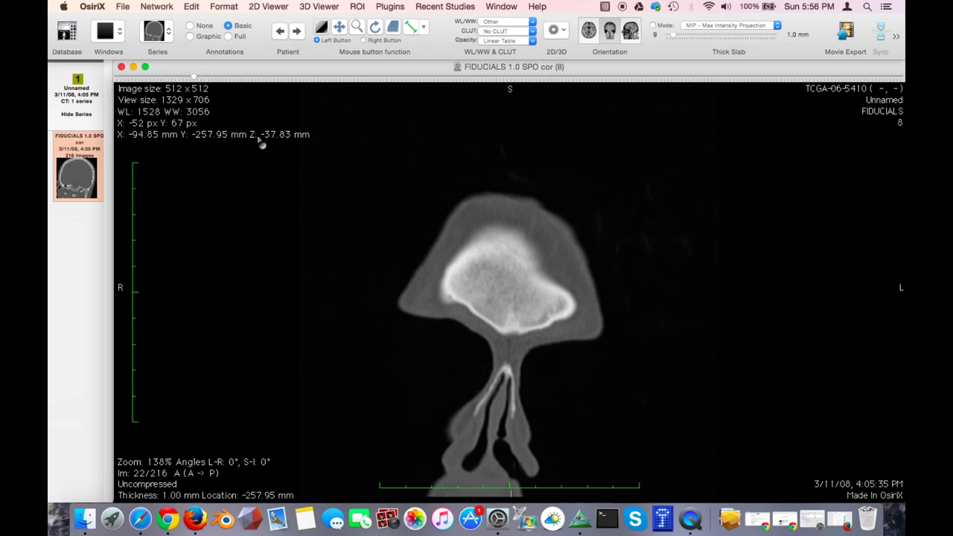
click(205, 79)
scroll(213, 81, down, 5)
drag(223, 80, 575, 130)
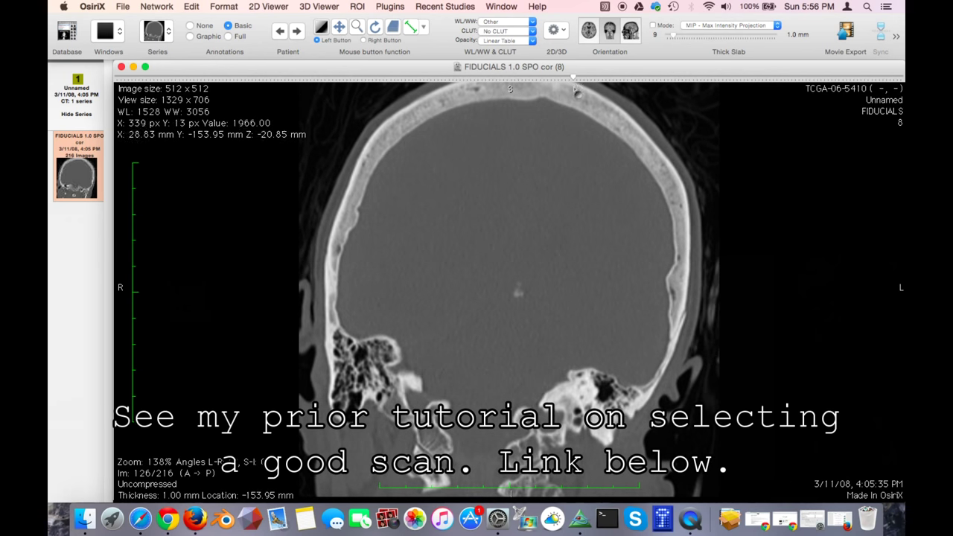
drag(572, 76, 303, 79)
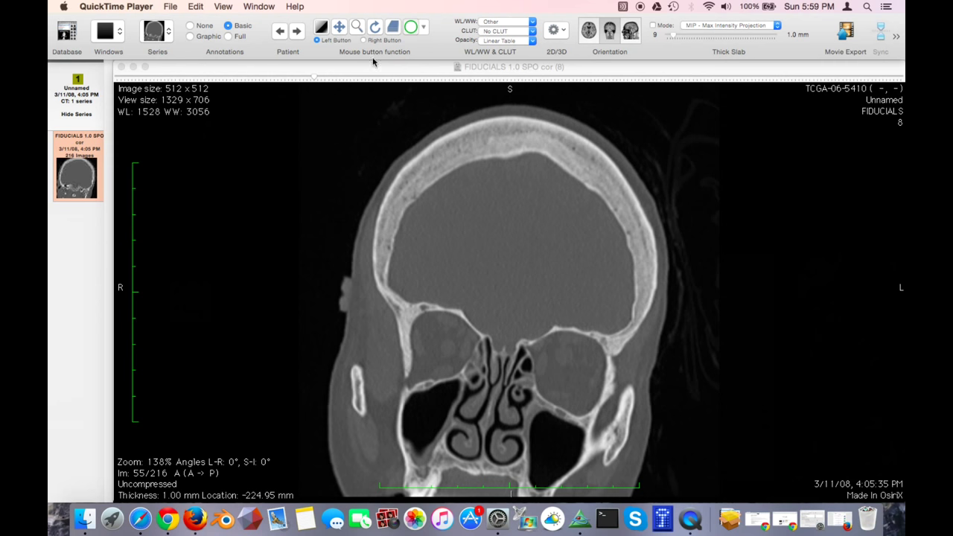
Draw oval ROIs on the skull bone, inside the brain, and in air outside the head
click(424, 28)
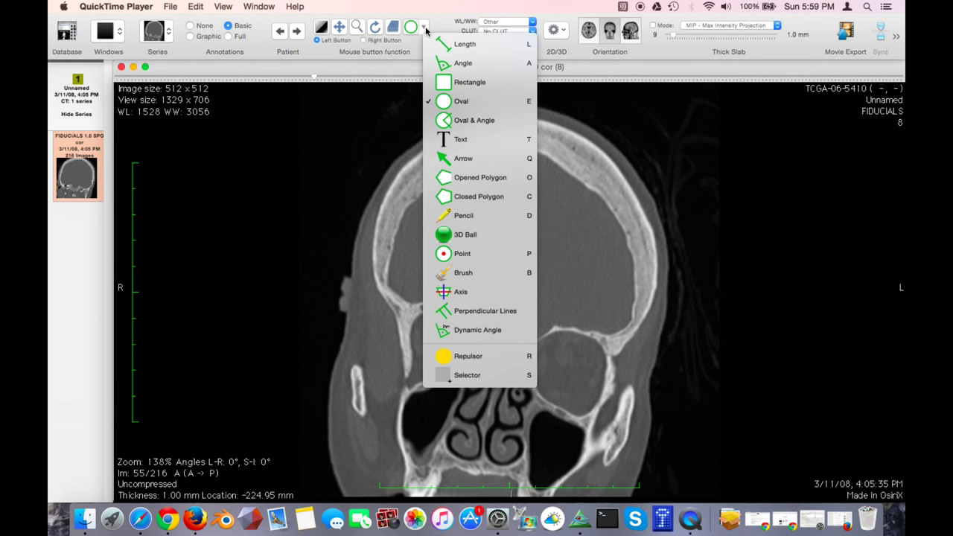
click(451, 105)
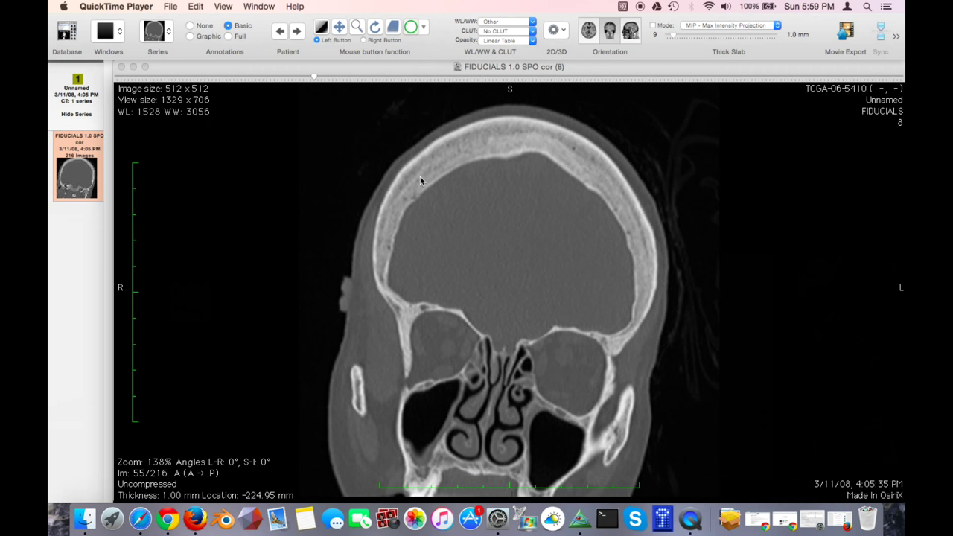
drag(415, 176, 426, 169)
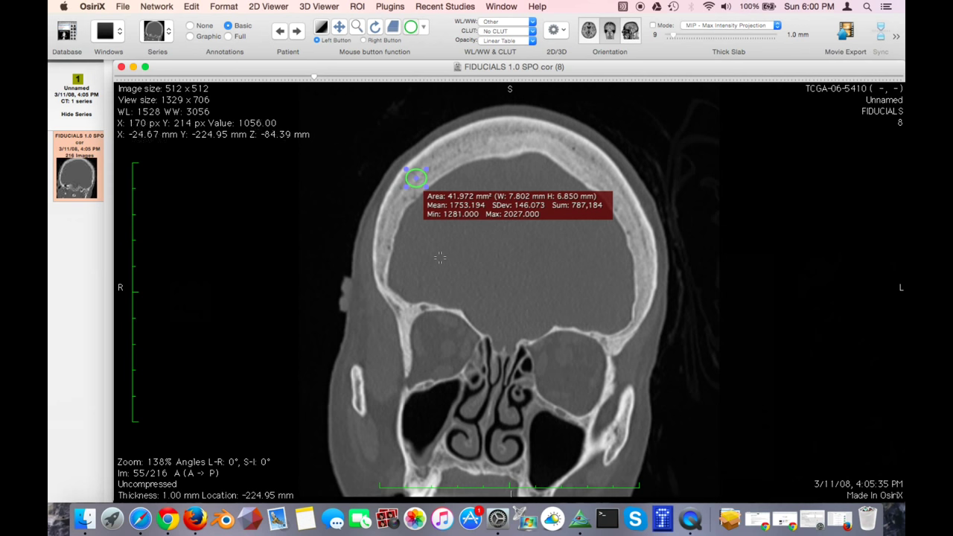
drag(454, 240, 441, 251)
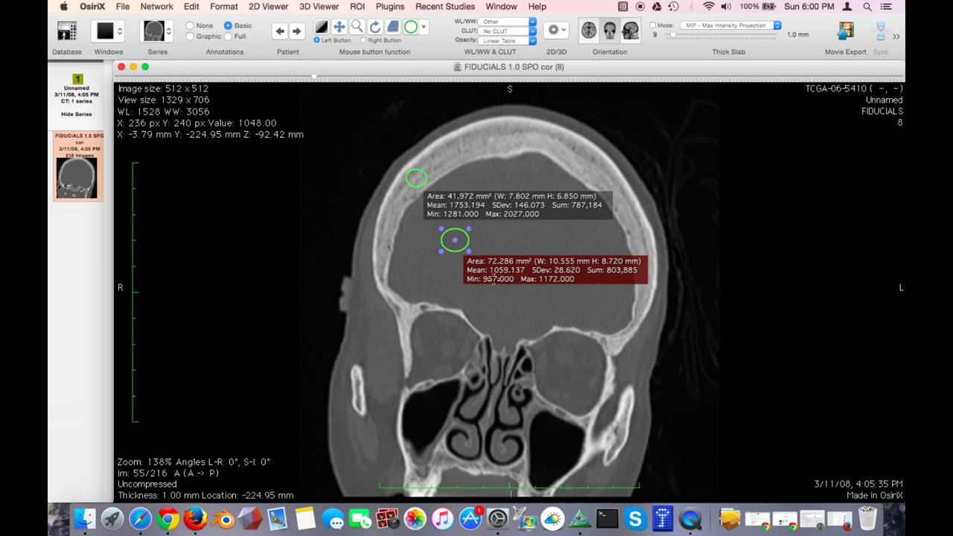
drag(311, 210, 297, 220)
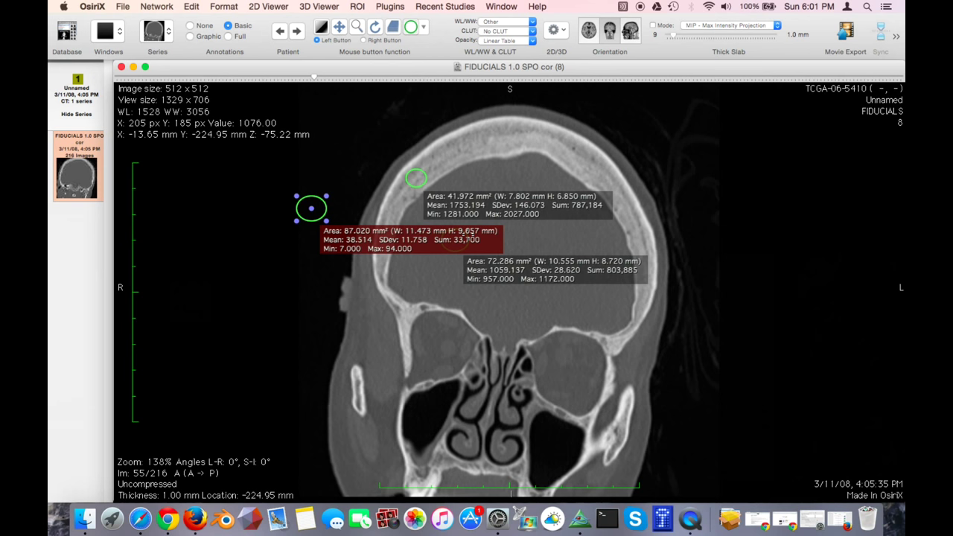
Start region growing segmentation from the ROI menu and place its parameters window beside the image
click(358, 7)
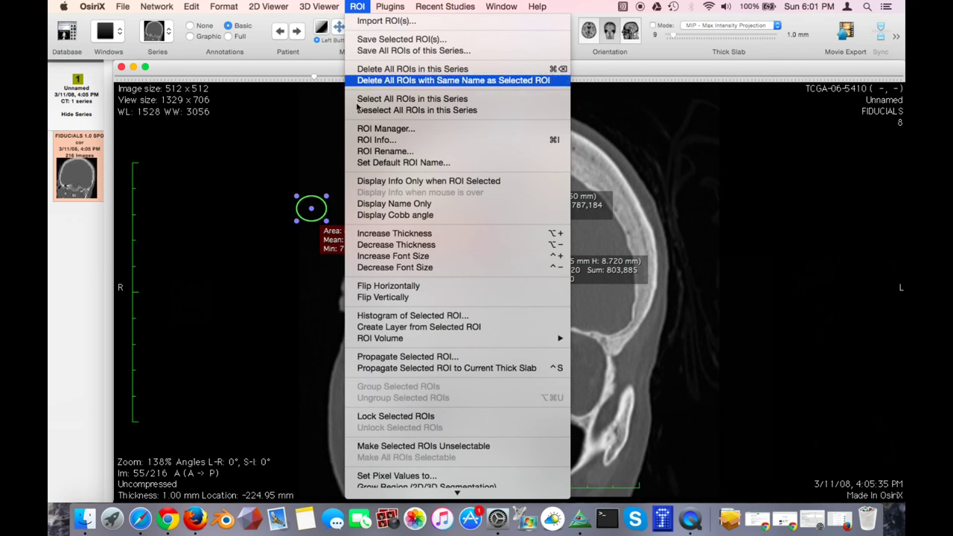
scroll(387, 279, down, 1)
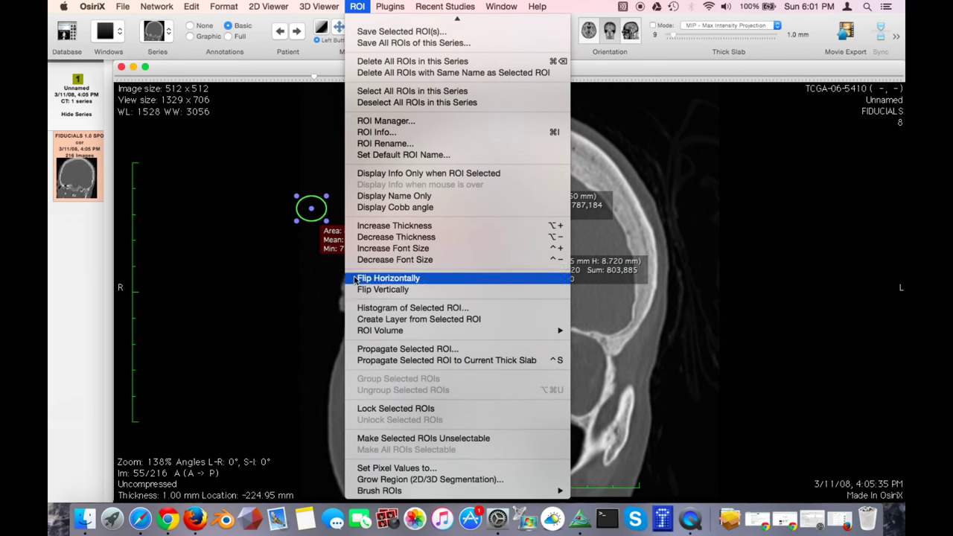
click(390, 481)
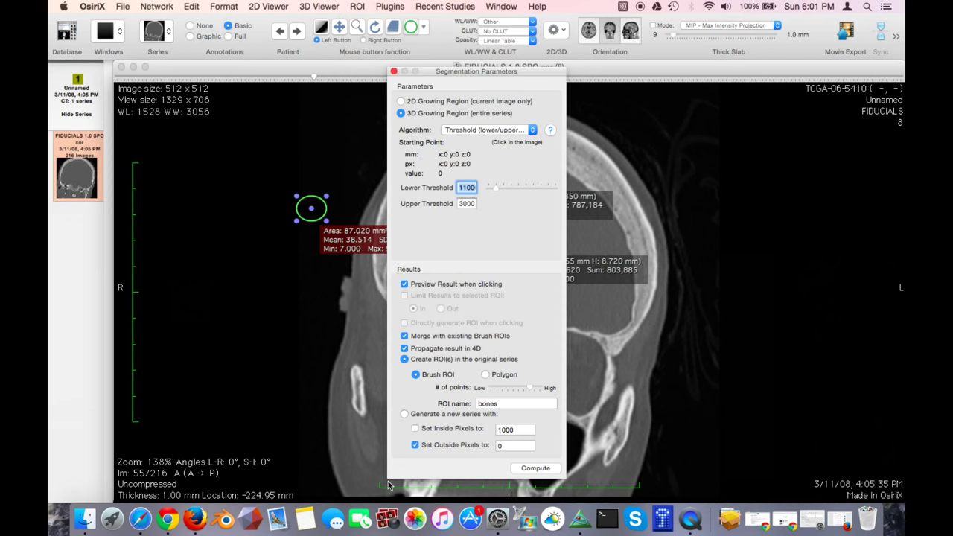
drag(485, 75, 220, 79)
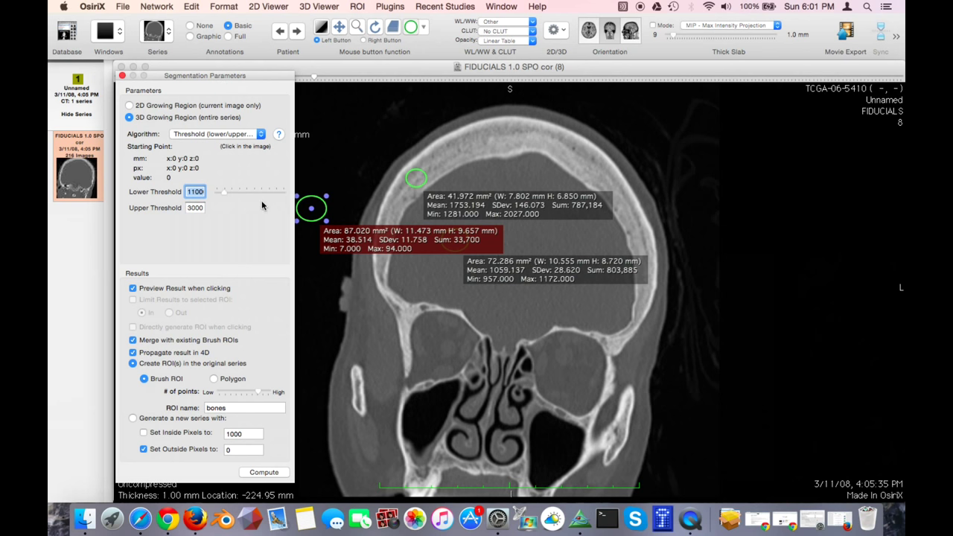
Change the lower threshold from 1100 to 1150, output a new series, and set inside pixels to 1000
double_click(195, 192)
click(195, 192)
key(BackSpace)
text(5)
click(133, 418)
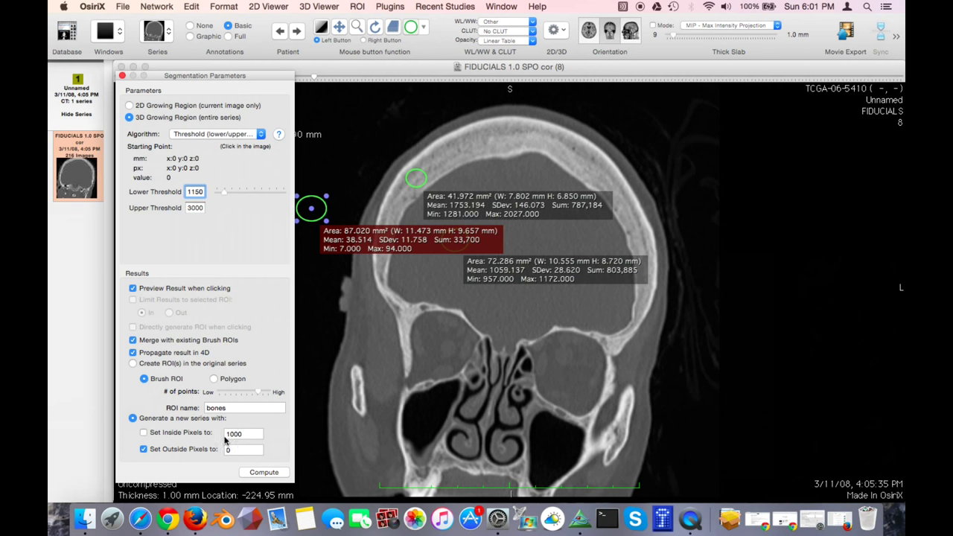
click(143, 432)
Seed the bone region growing at the top of the skull and compute the segmented series
click(513, 135)
click(514, 135)
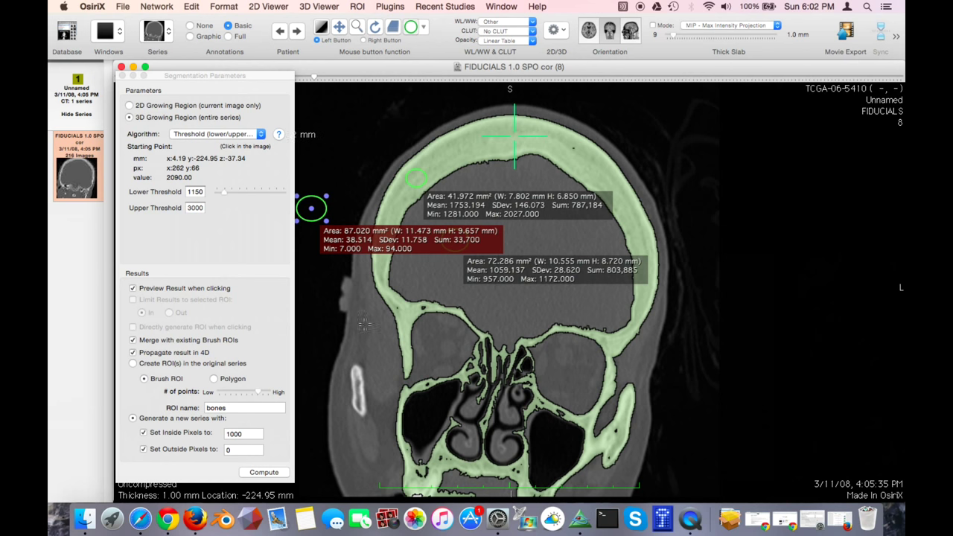
click(274, 474)
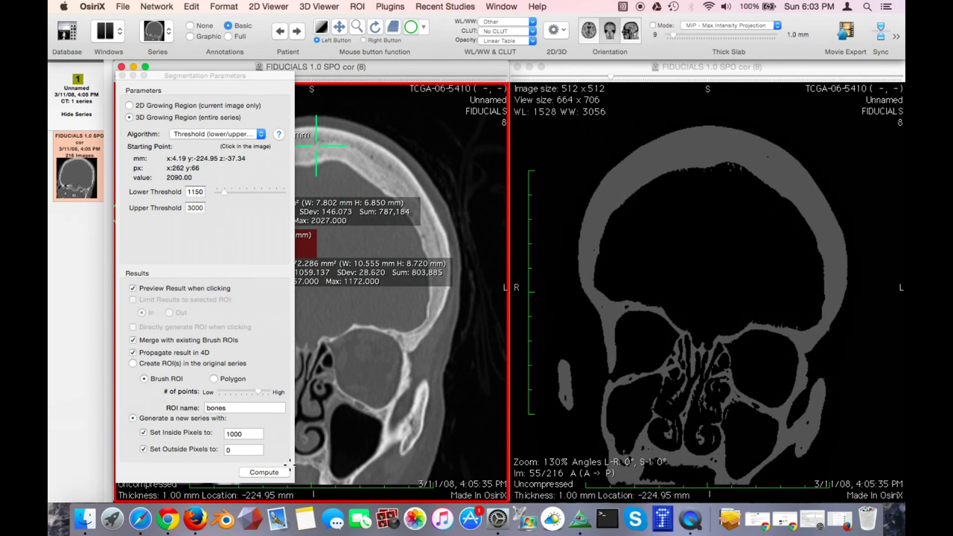
Scroll through the generated 216-image bone series to check the grey skull on black background
click(779, 69)
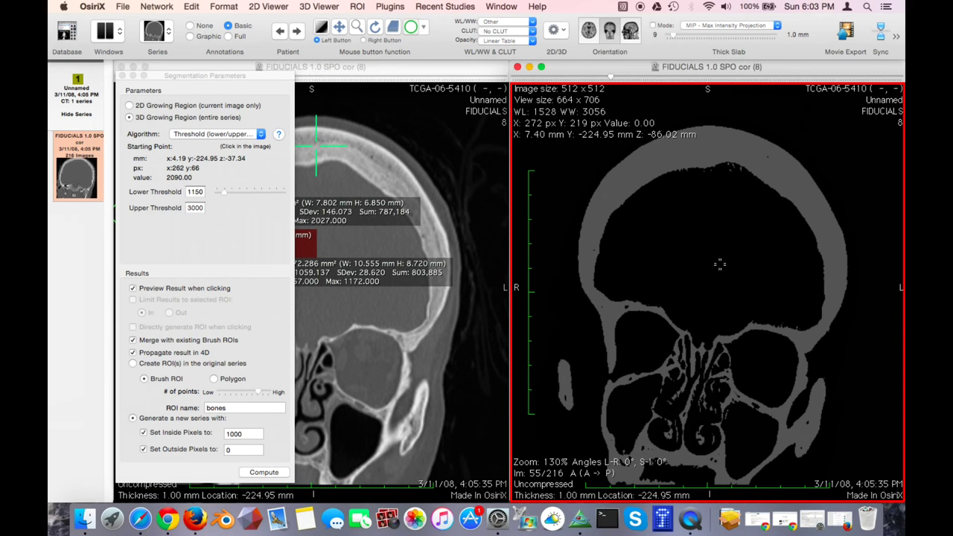
scroll(718, 263, up, 5)
scroll(718, 264, down, 14)
scroll(719, 263, up, 8)
scroll(719, 264, up, 6)
scroll(719, 263, down, 6)
scroll(718, 263, up, 6)
scroll(719, 264, down, 1)
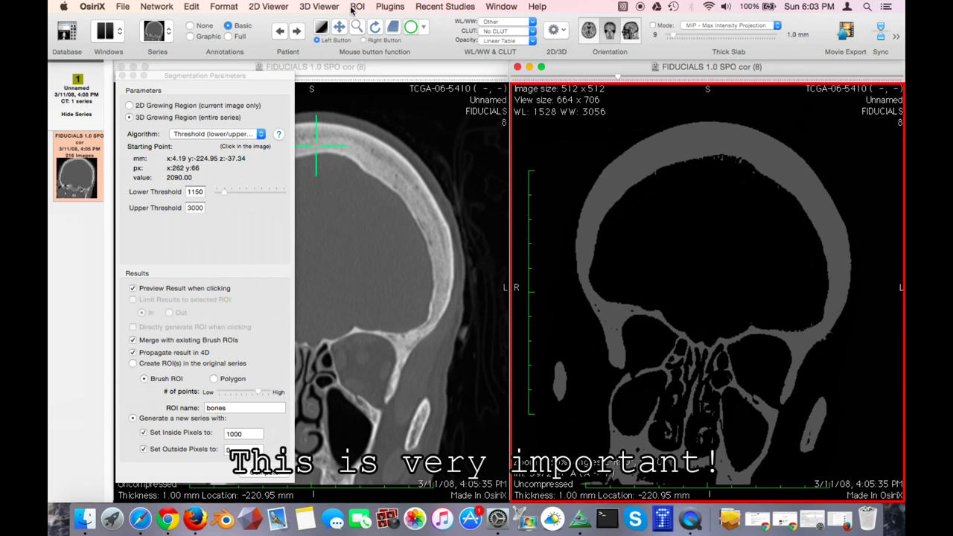
click(322, 8)
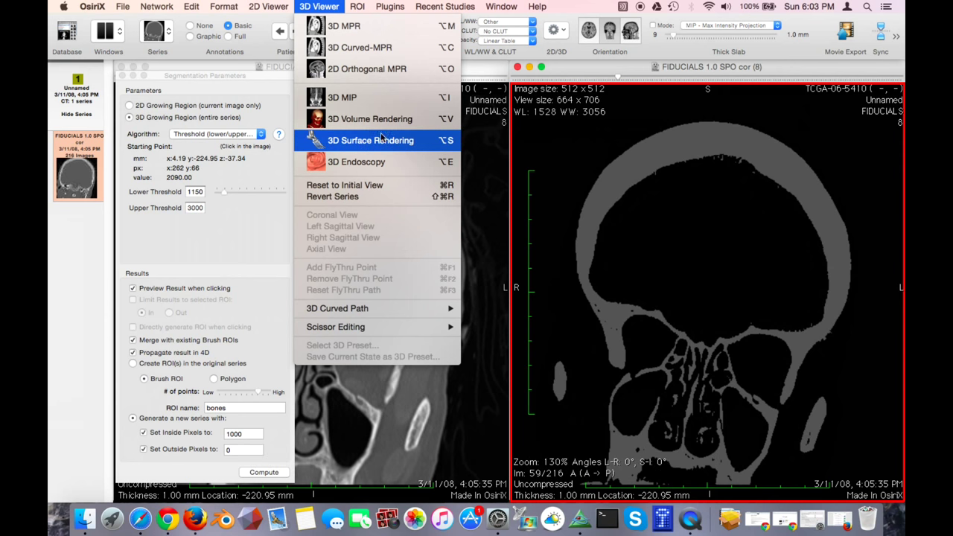
Create a 3D surface rendering of the segmented bone series from the 3D Viewer menu
click(489, 71)
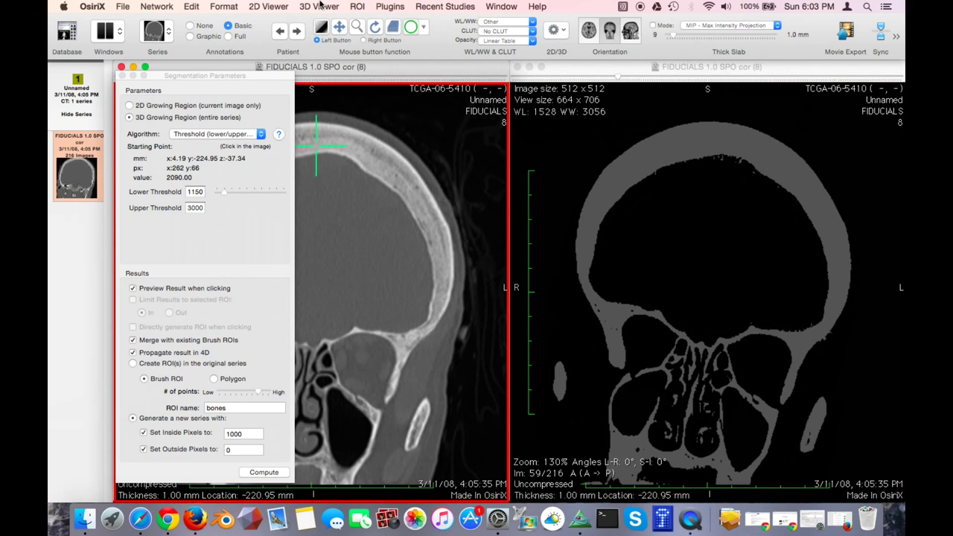
click(320, 7)
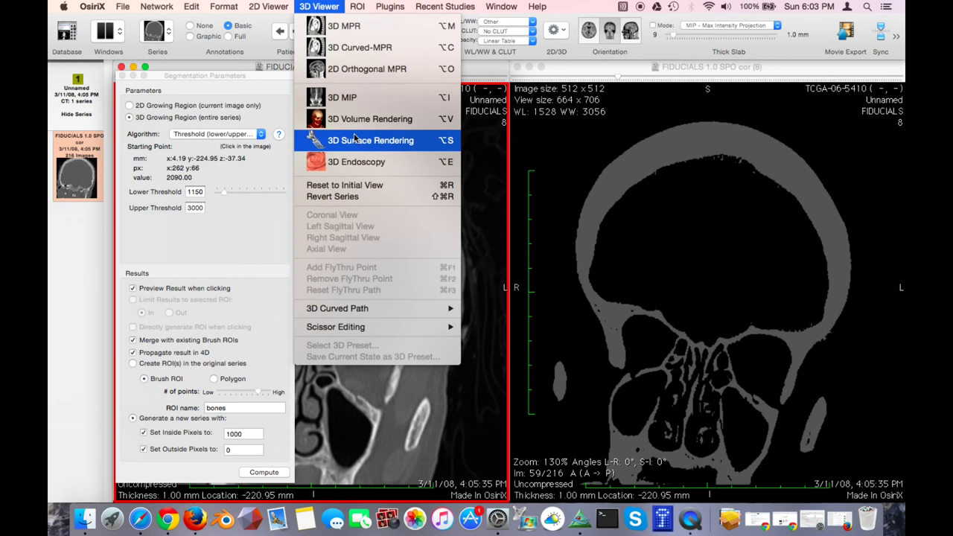
click(487, 72)
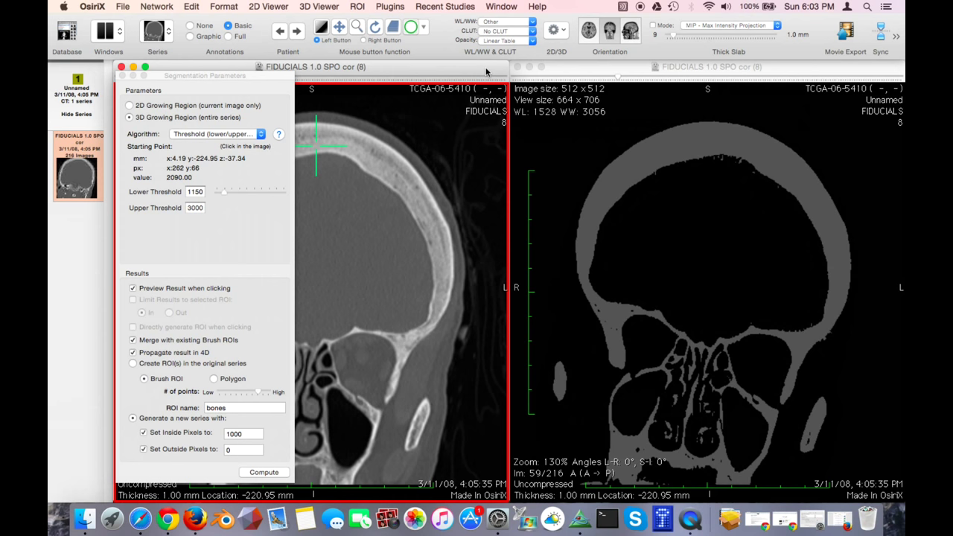
click(605, 72)
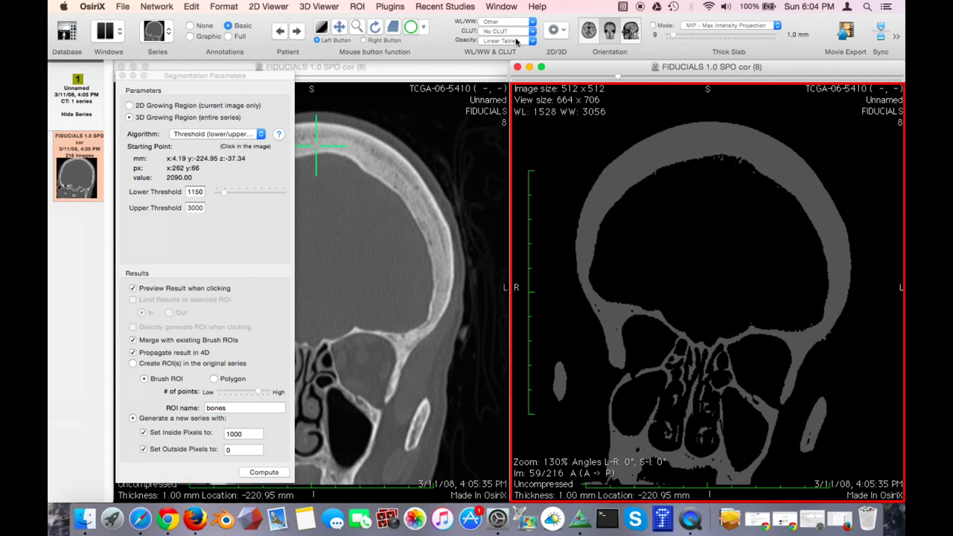
click(338, 7)
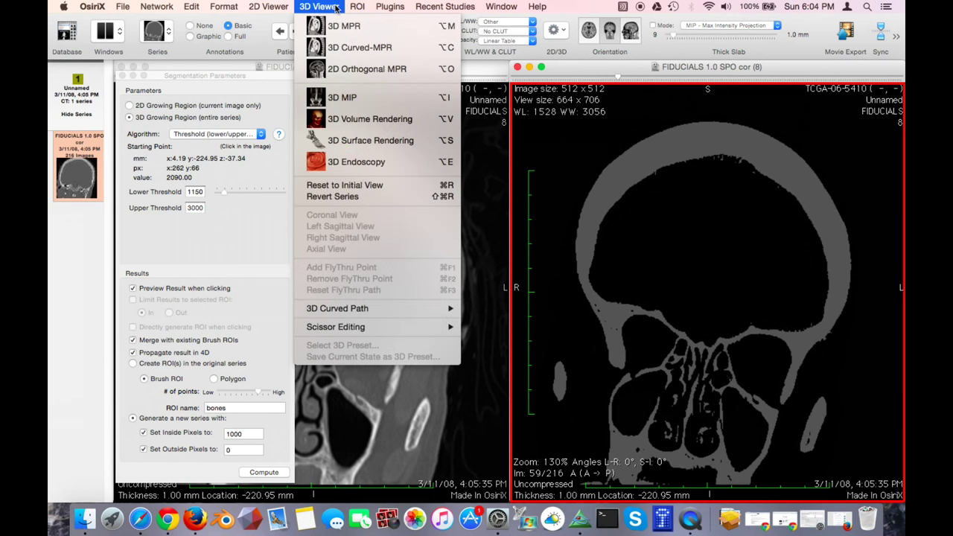
click(351, 149)
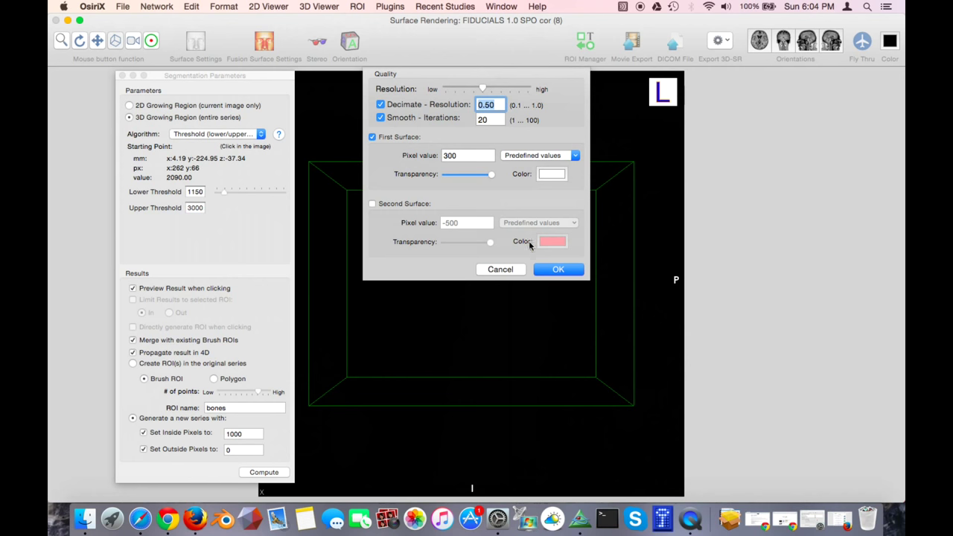
Accept the surface quality settings and rotate the rendered skull to front and top views
click(558, 271)
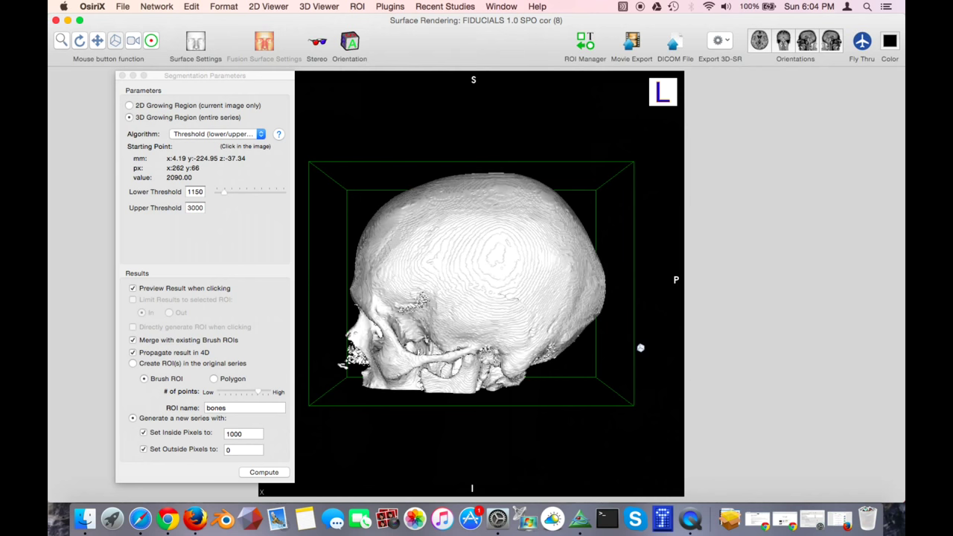
drag(402, 350, 602, 293)
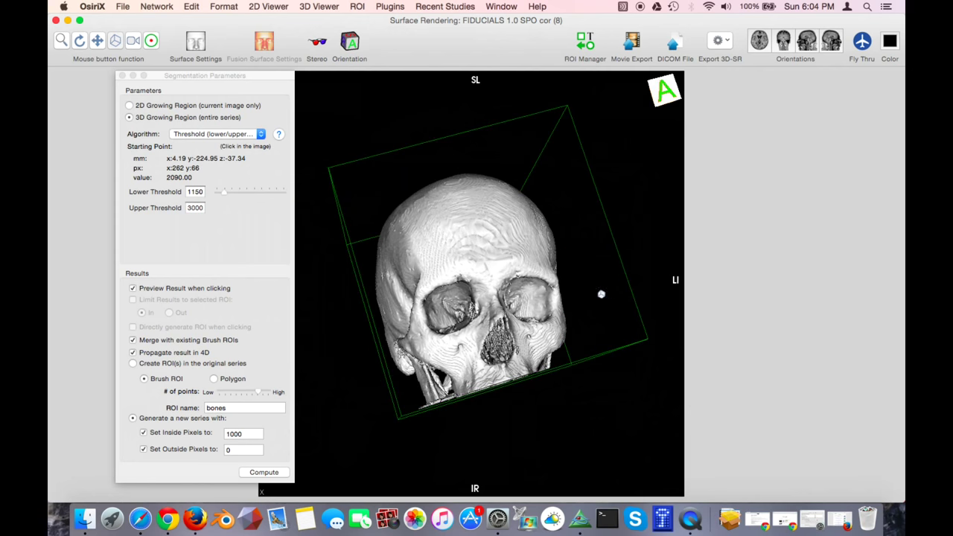
drag(573, 324, 582, 204)
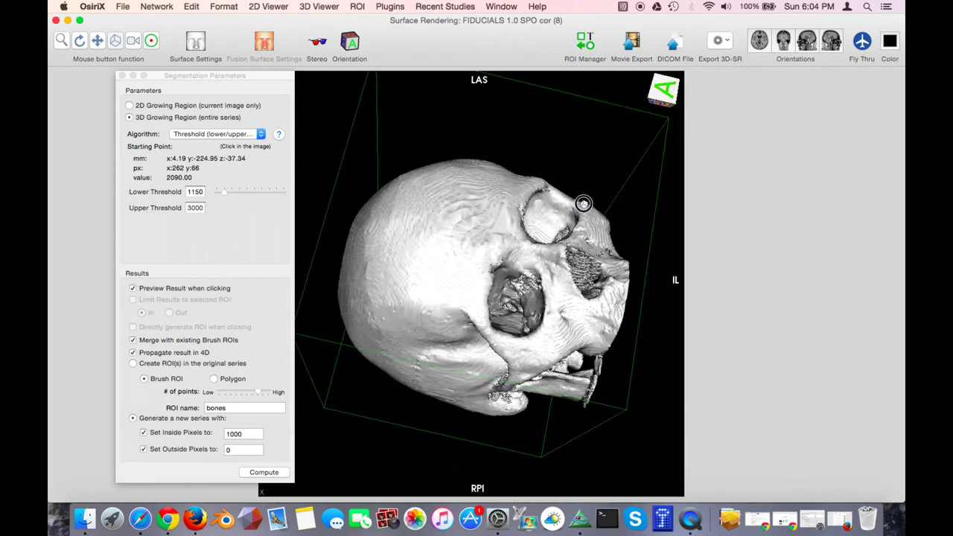
drag(406, 294, 545, 157)
drag(472, 281, 619, 293)
Move the segmentation panel aside, then zoom and rotate the skull to inspect the face frontally
scroll(489, 283, up, 5)
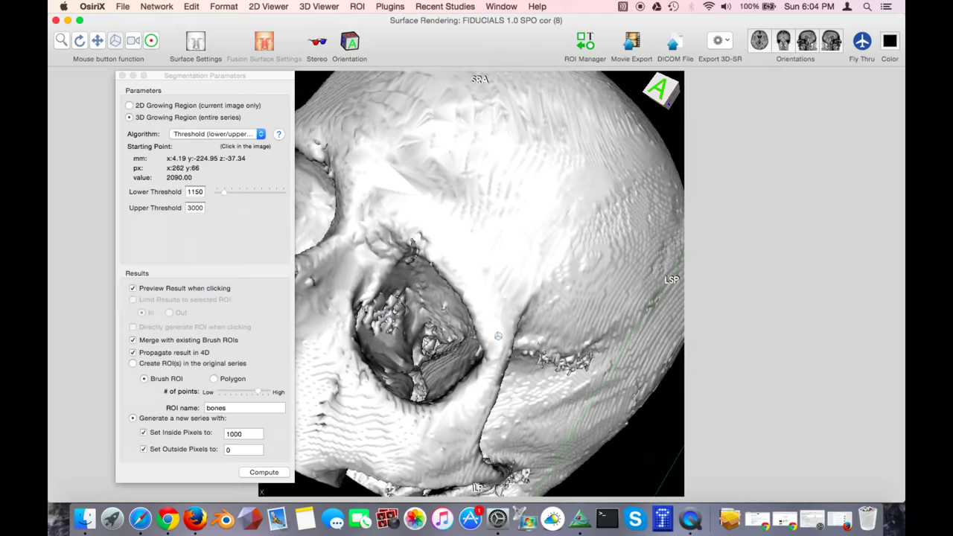
scroll(495, 335, down, 5)
drag(211, 75, 161, 75)
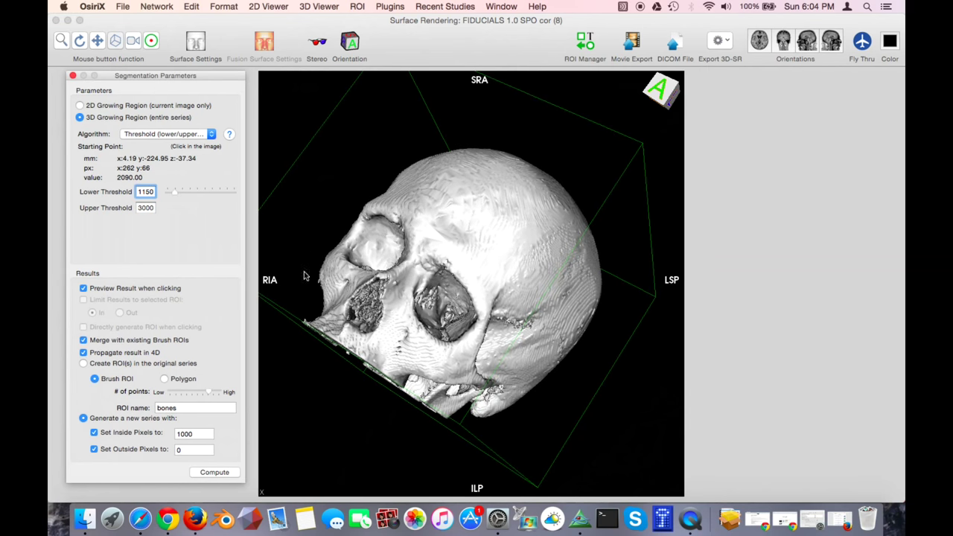
scroll(348, 318, up, 3)
drag(366, 304, 409, 335)
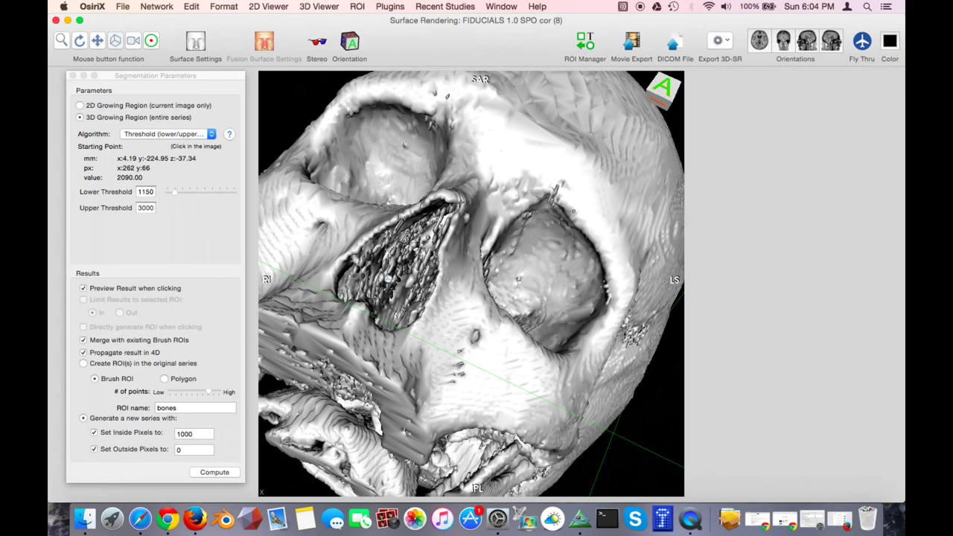
scroll(409, 335, down, 5)
drag(413, 327, 536, 258)
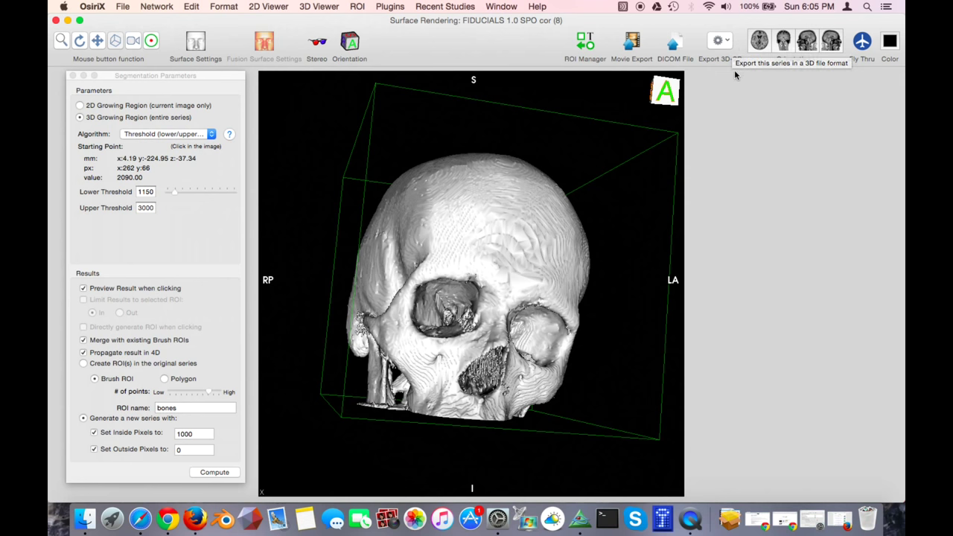
Save the surface as an STL named 'skull file' in the tutorial folder, then minimize the rendering window
click(732, 46)
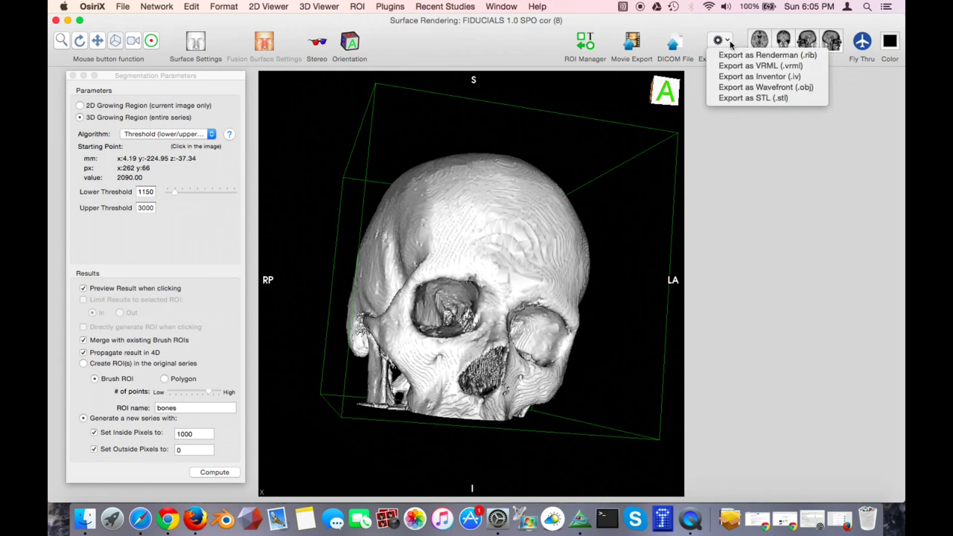
click(742, 100)
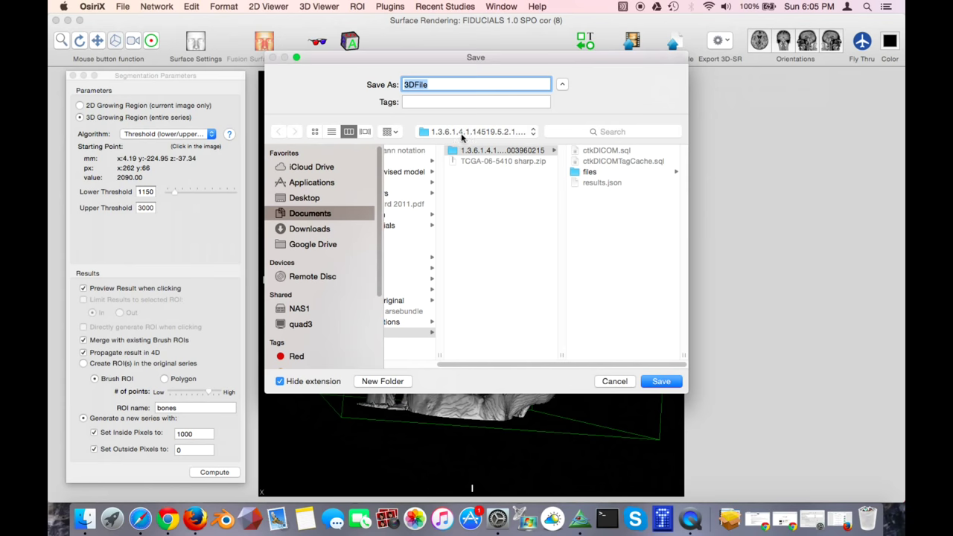
click(466, 180)
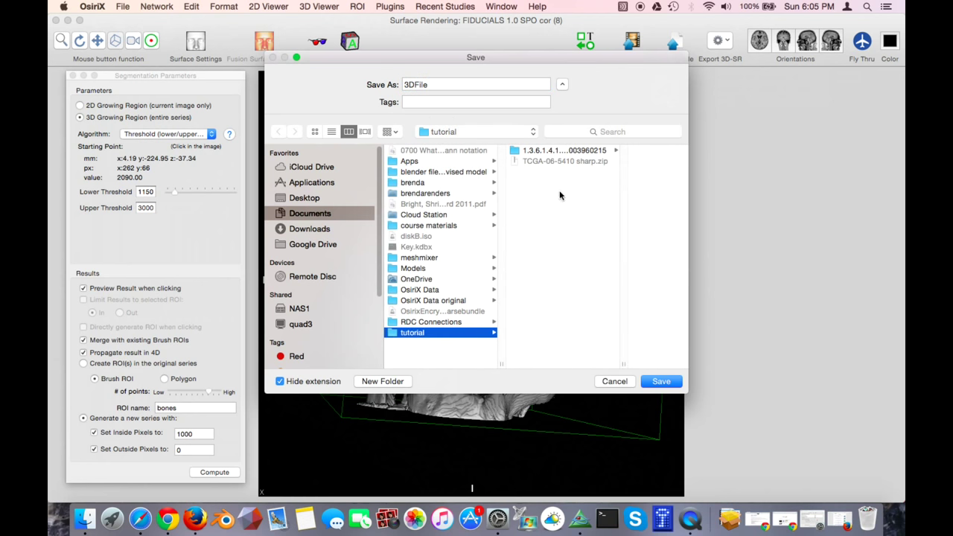
double_click(441, 83)
click(384, 81)
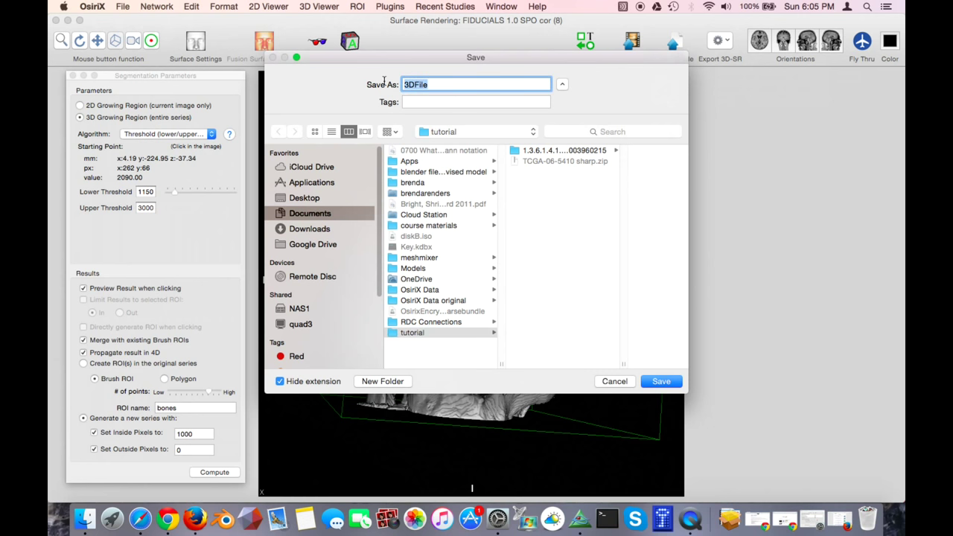
text(skull file)
click(662, 383)
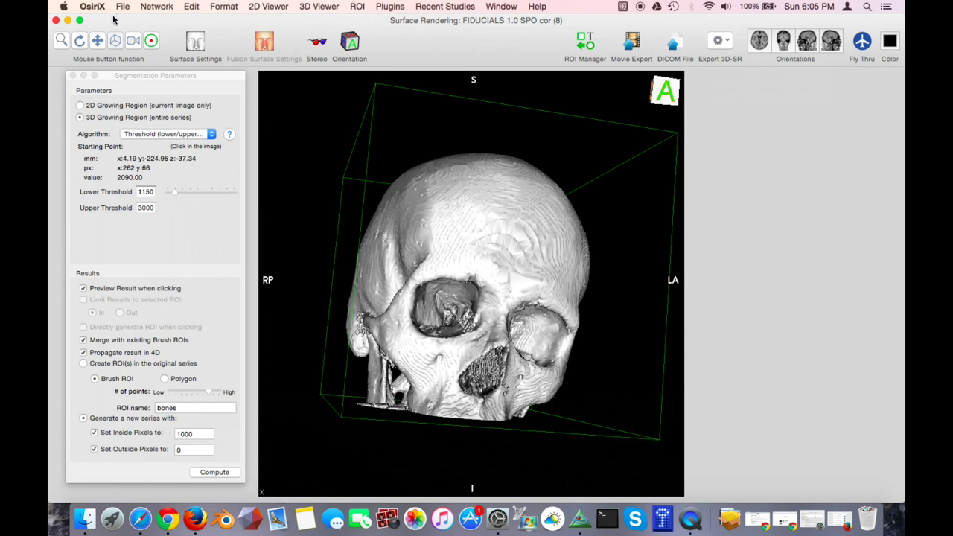
click(68, 21)
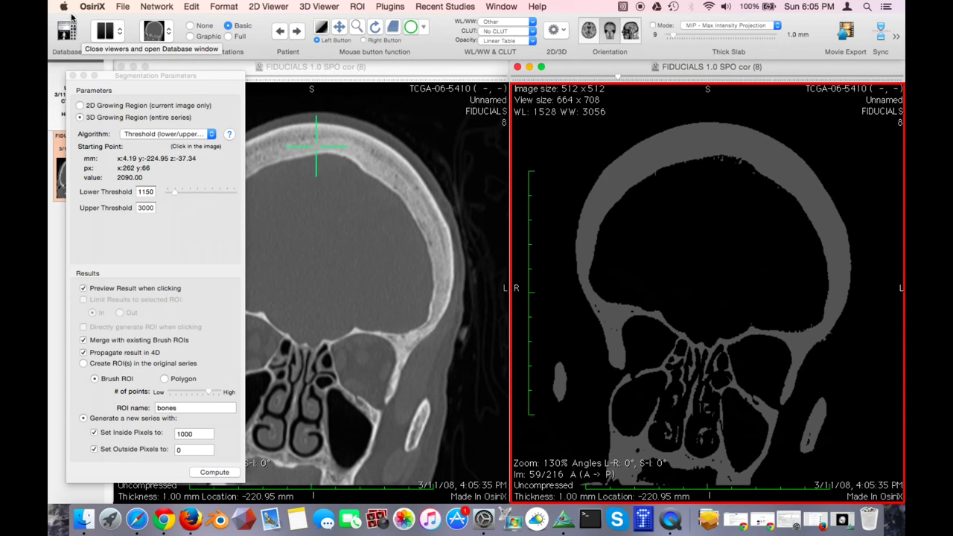
Quit OsiriX and select skull file.stl in Finder's tutorial folder to check its 132.5 MB size
click(88, 6)
click(106, 103)
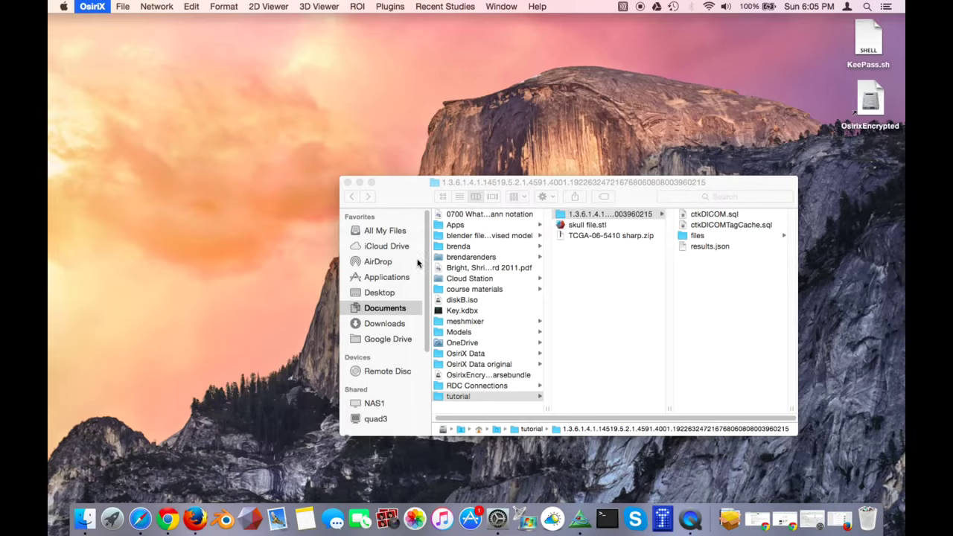
click(595, 231)
click(581, 225)
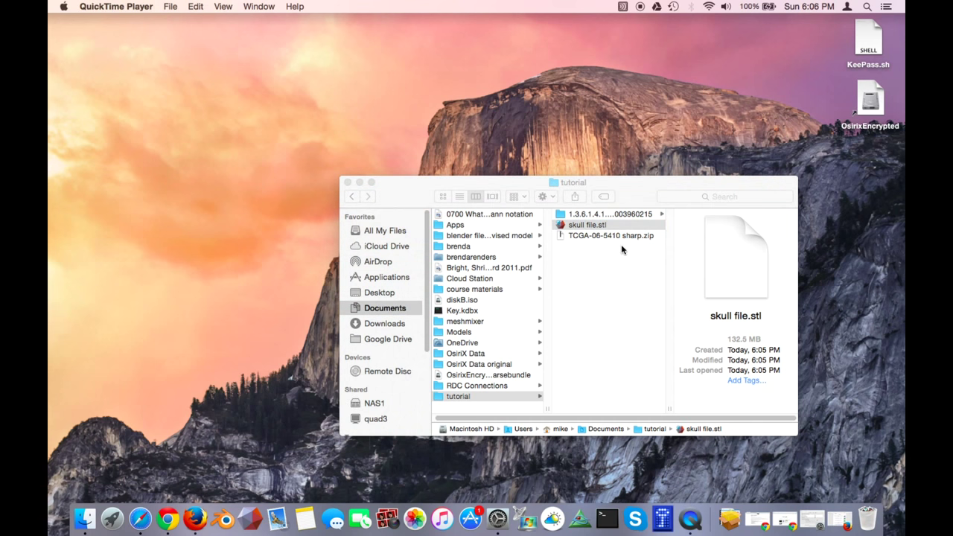
drag(603, 231, 623, 229)
Show the Blender 2.75a download tab in Firefox and select its blender.org/download address
click(195, 519)
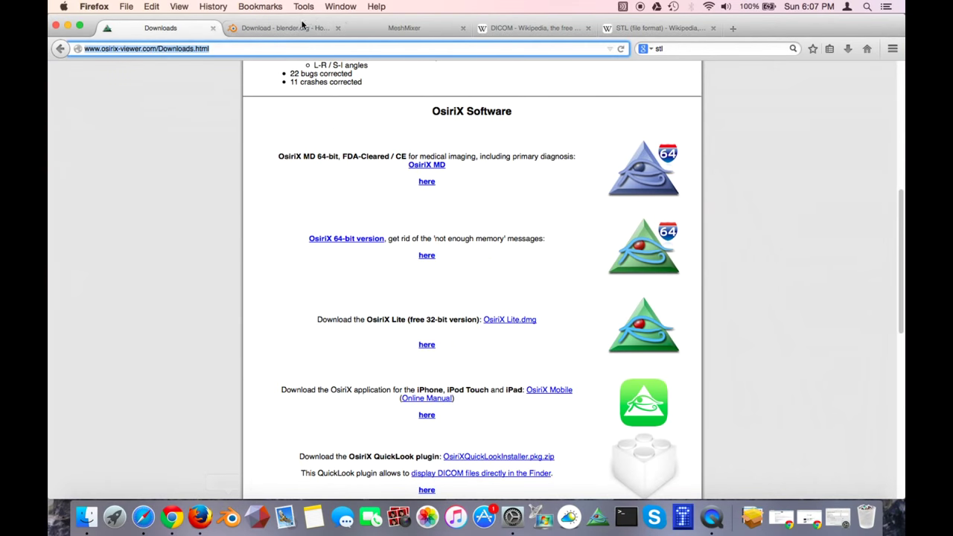
click(301, 28)
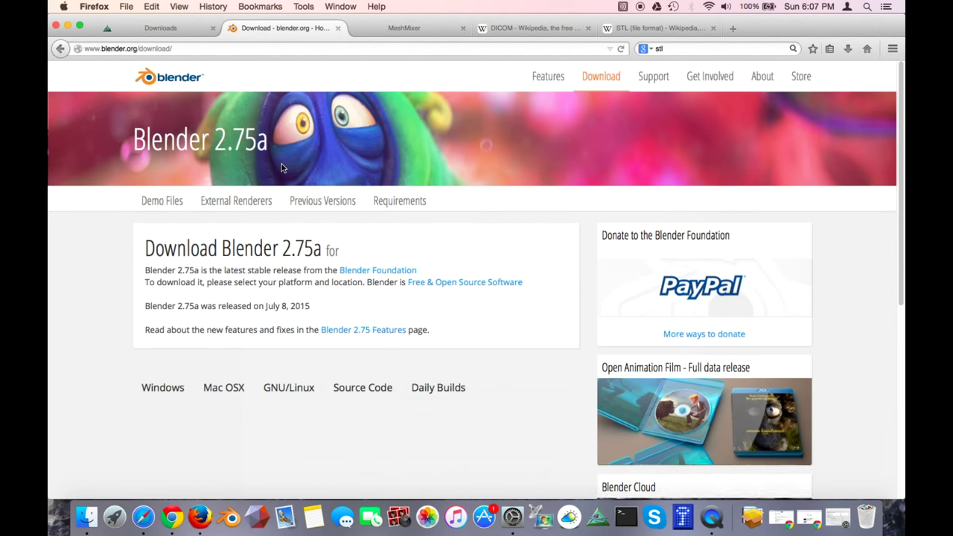
scroll(281, 163, down, 1)
scroll(281, 166, up, 1)
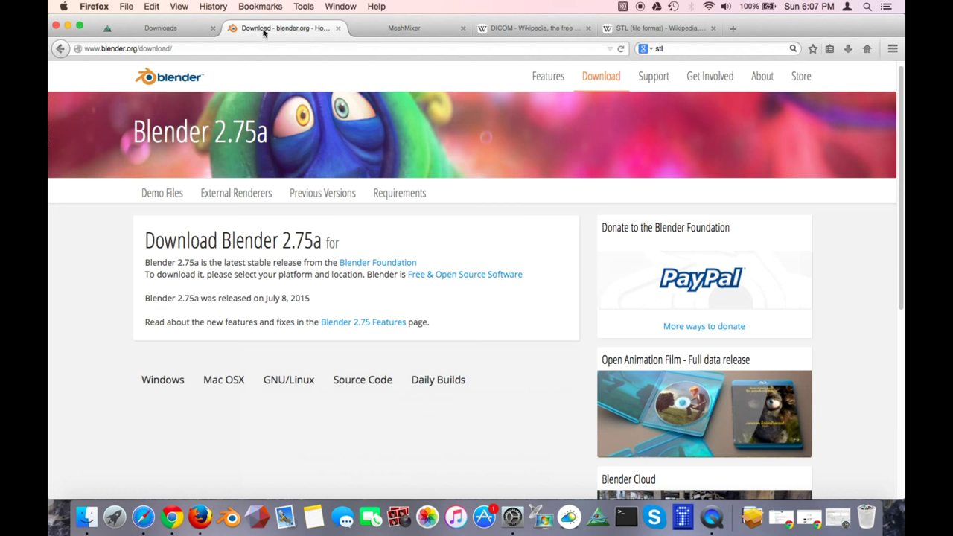
drag(172, 49, 86, 49)
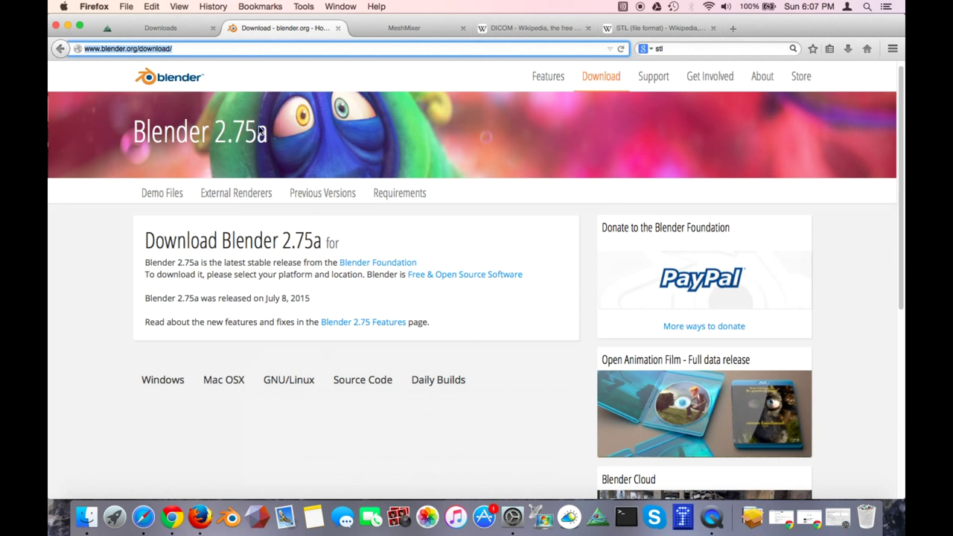
Launch Blender, dismiss the splash screen, and delete the default cube with X
click(231, 519)
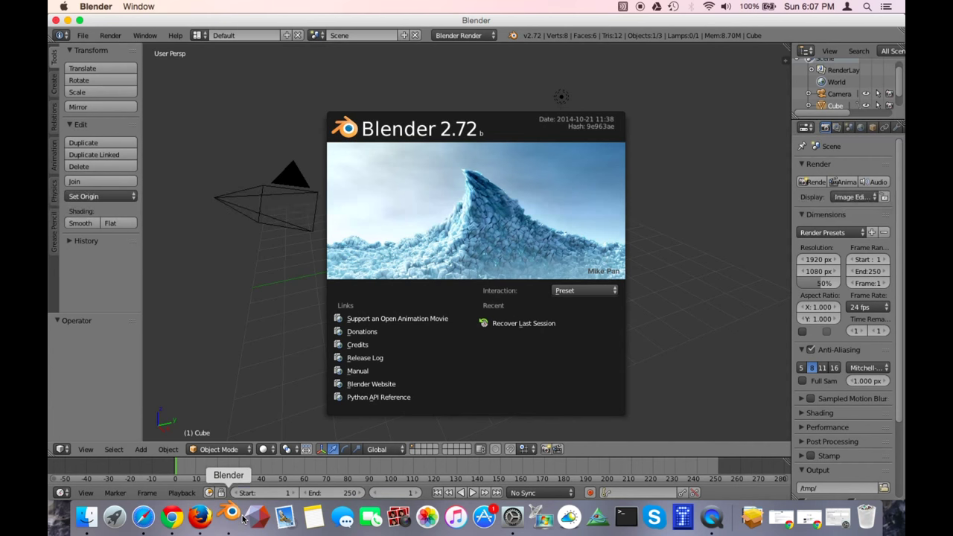
click(450, 258)
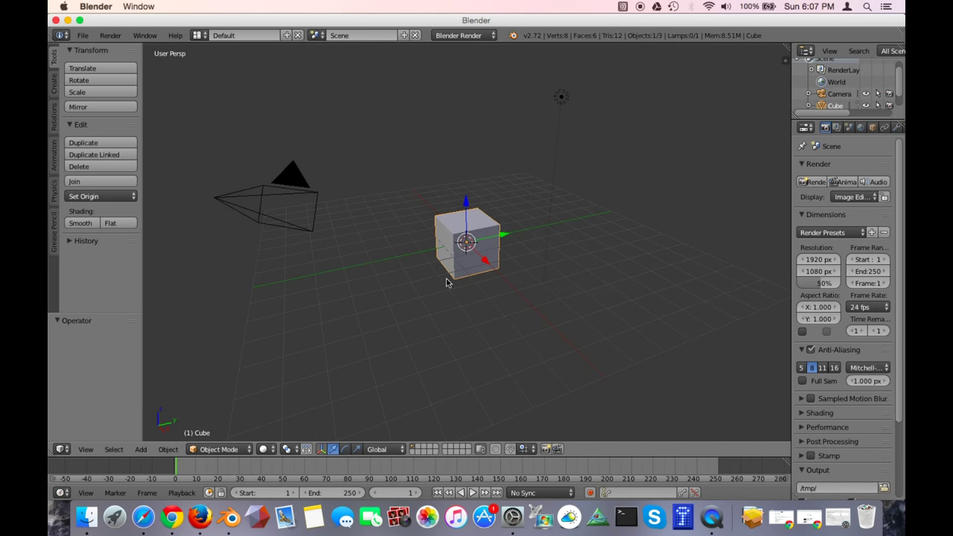
scroll(475, 264, up, 2)
middle_drag(470, 267, 454, 271)
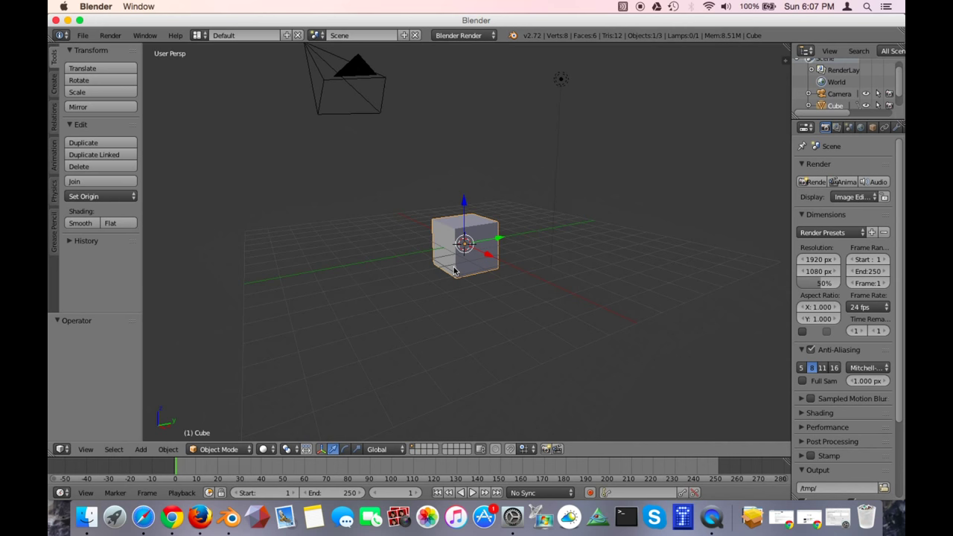
key(x)
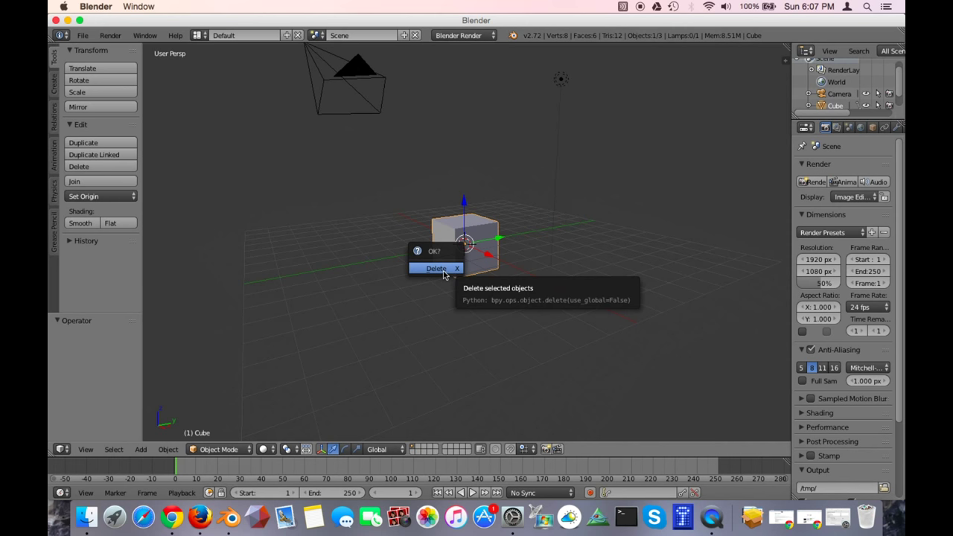
click(444, 275)
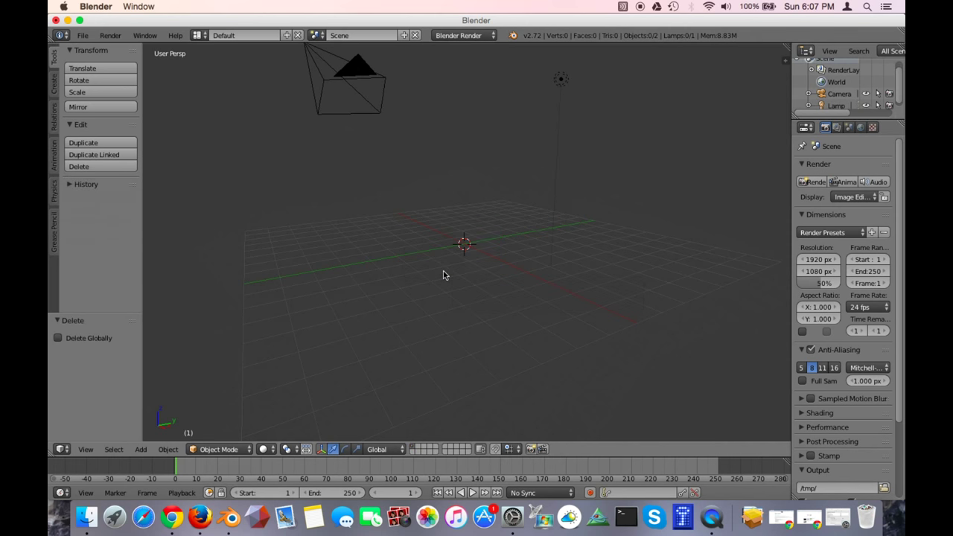
Import skull file.stl from Documents/tutorial through File > Import > Stl (.stl)
click(83, 35)
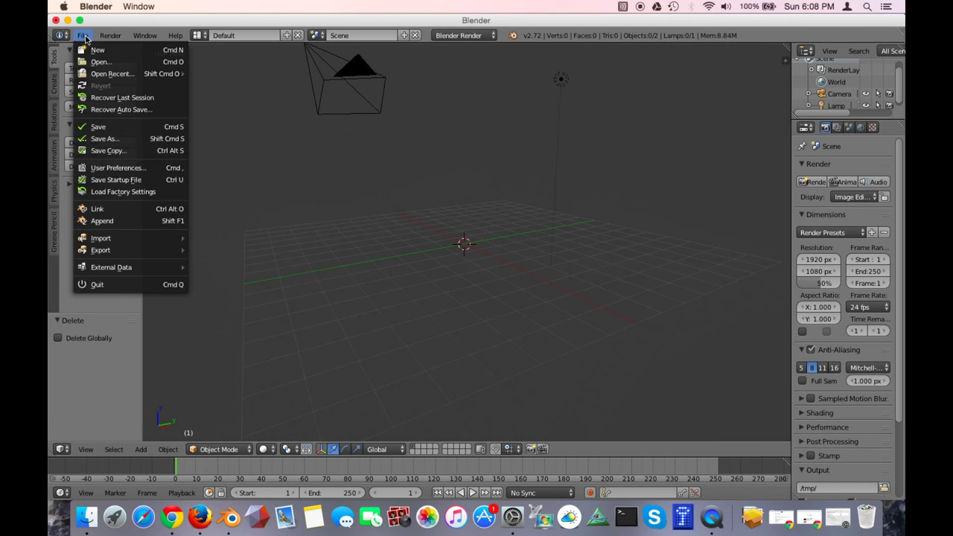
mouse_move(109, 239)
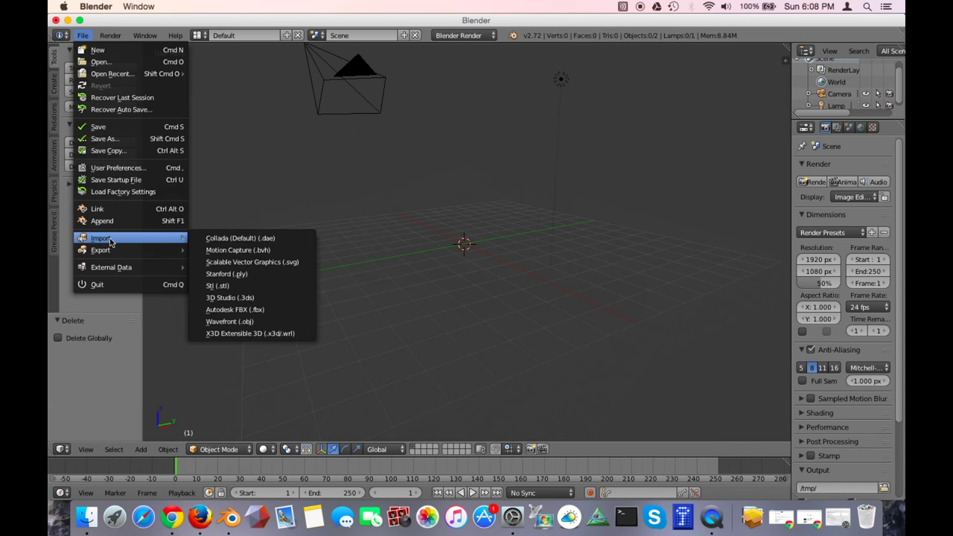
click(234, 287)
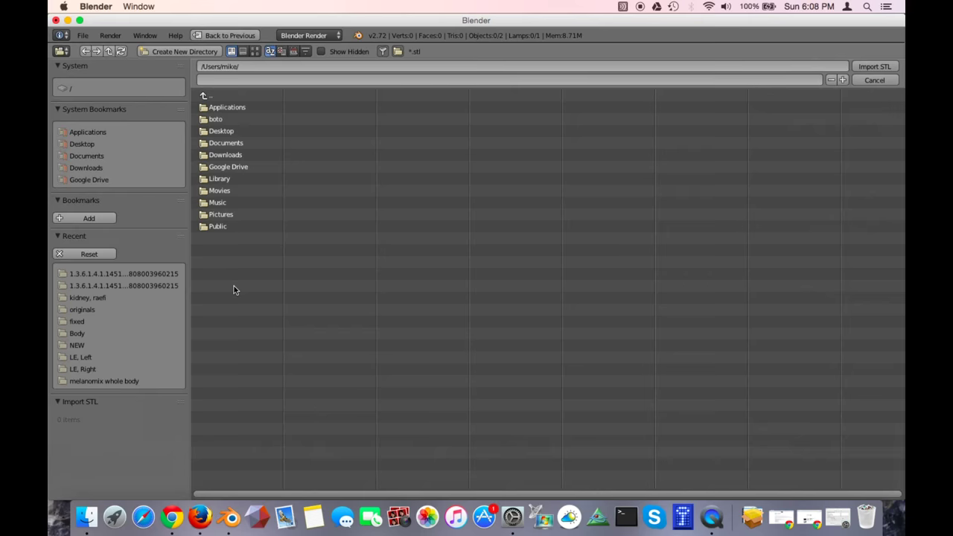
click(234, 142)
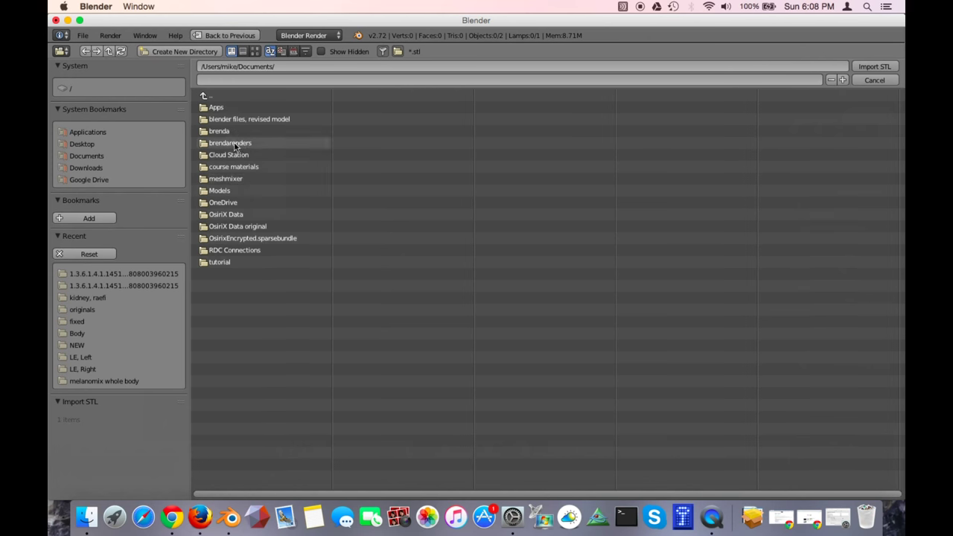
click(227, 265)
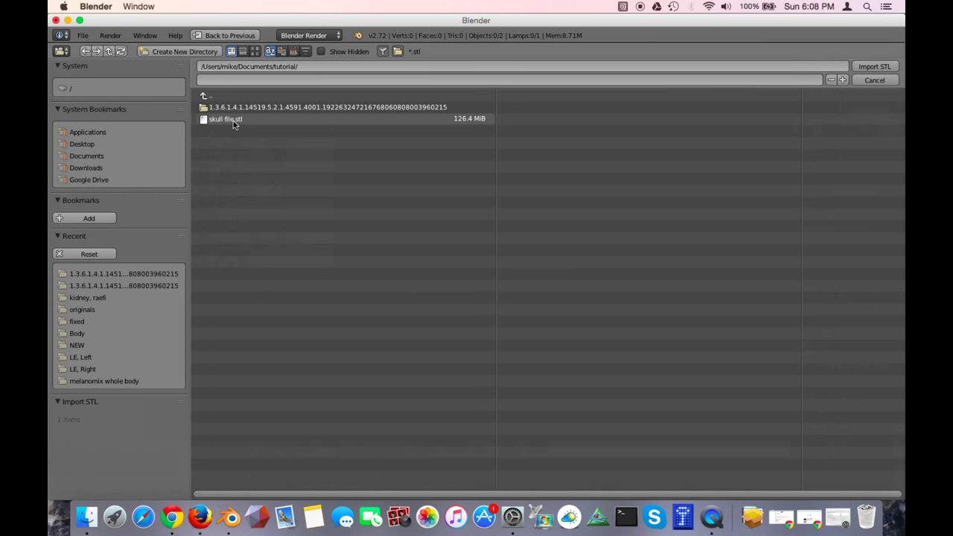
click(233, 121)
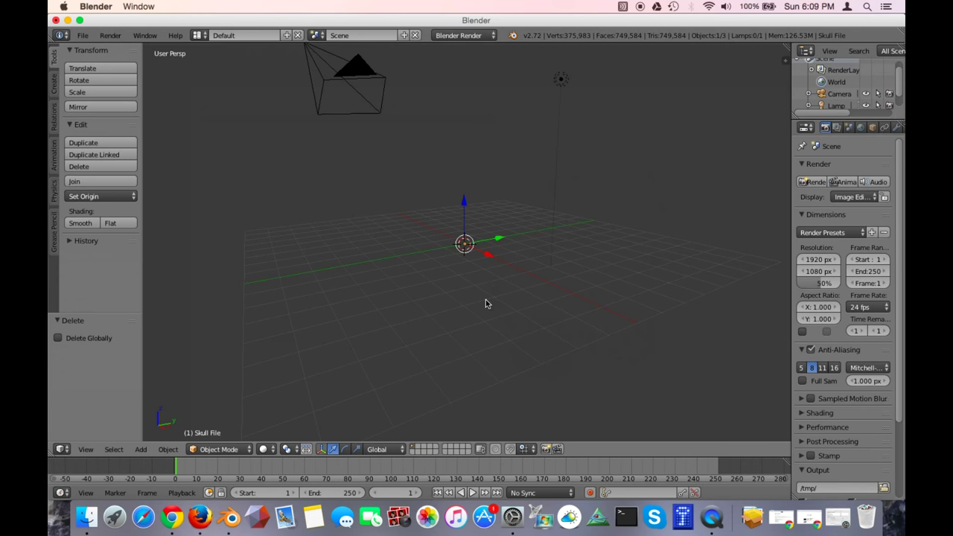
Zoom out and orbit until the whole imported Skull File mesh is visible
scroll(485, 302, down, 3)
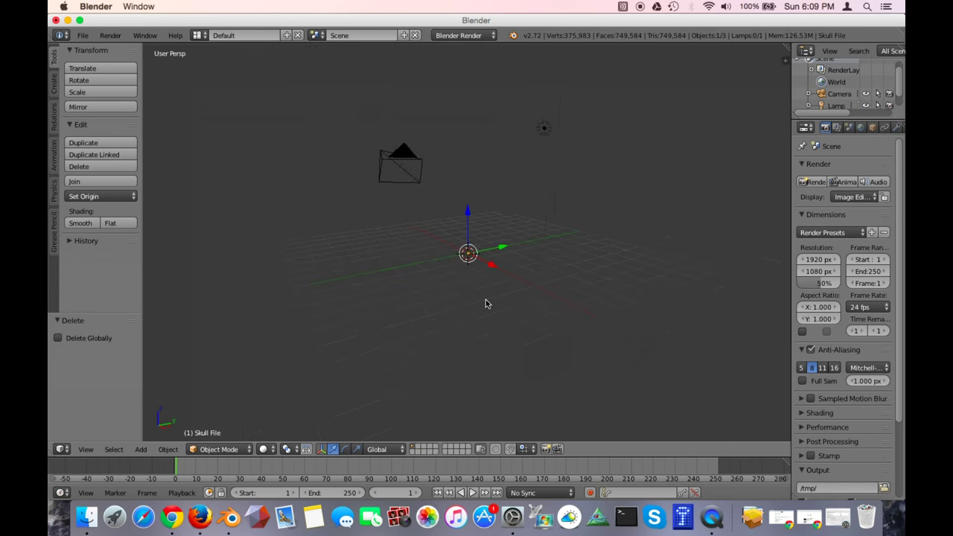
scroll(412, 275, down, 3)
scroll(447, 312, down, 3)
scroll(418, 281, down, 6)
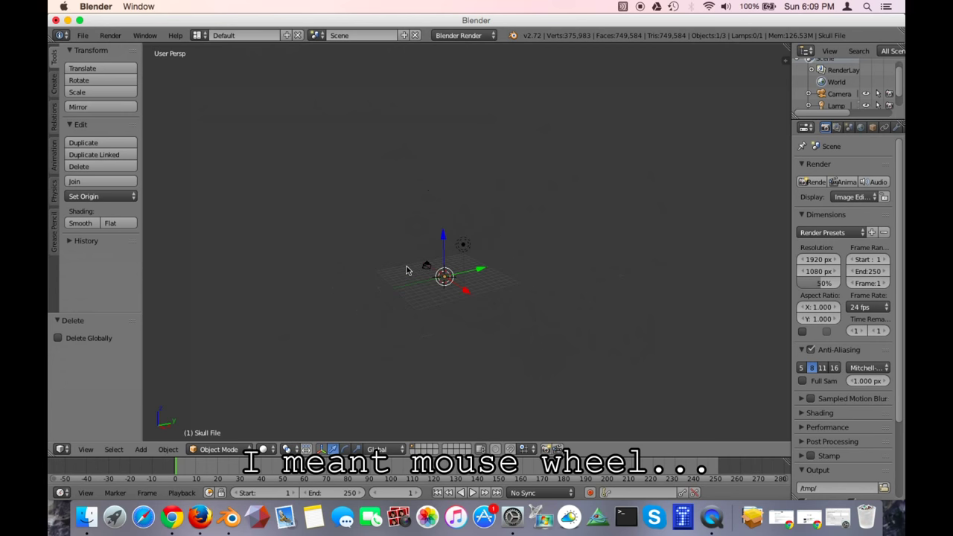
scroll(442, 305, down, 2)
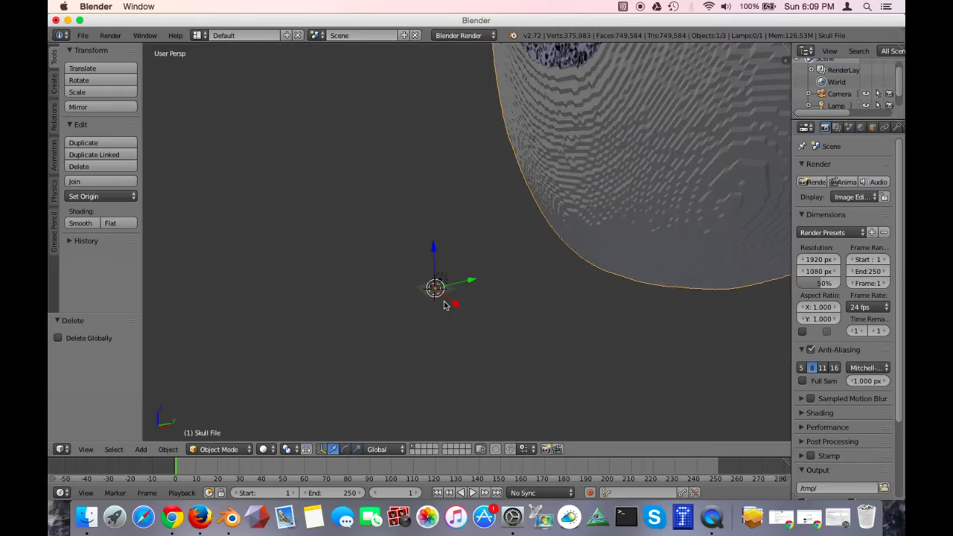
scroll(425, 290, down, 4)
scroll(425, 289, up, 2)
scroll(425, 290, down, 2)
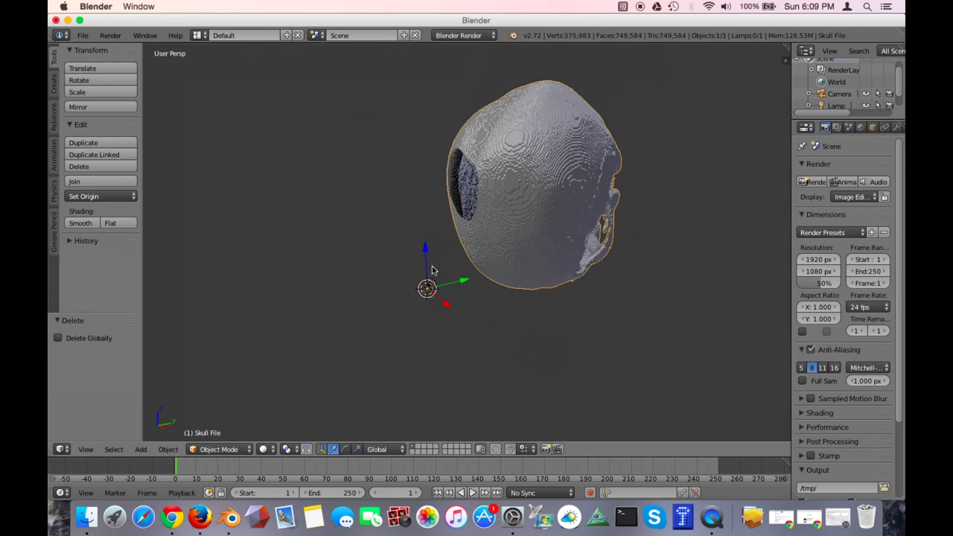
scroll(431, 289, up, 1)
scroll(434, 288, down, 1)
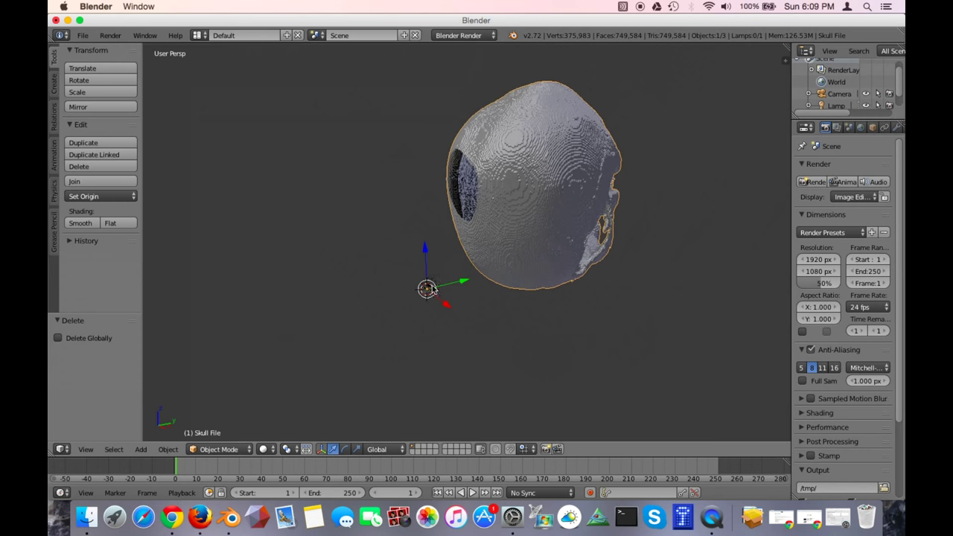
mouse_move(432, 289)
middle_down()
mouse_move(468, 283)
mouse_move(463, 298)
mouse_move(430, 286)
middle_up()
key(super+Tab)
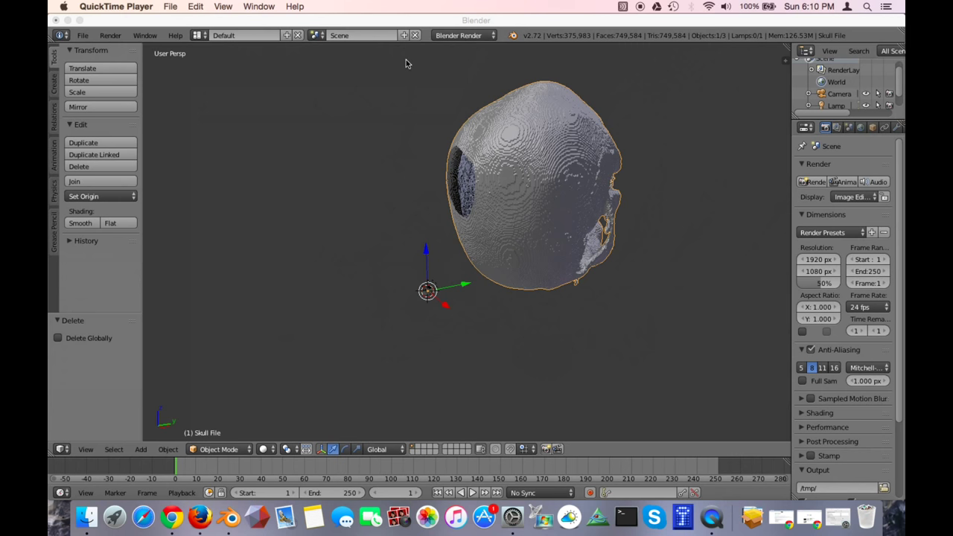
click(402, 21)
middle_drag(402, 340, 357, 286)
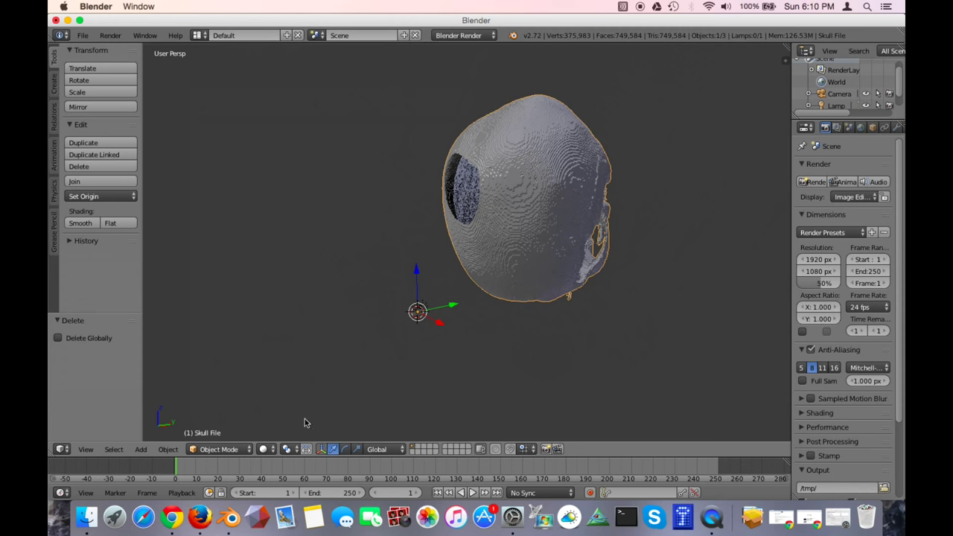
Apply Object > Transform > Geometry to Origin to the skull and orbit to a front view
click(169, 454)
mouse_move(190, 400)
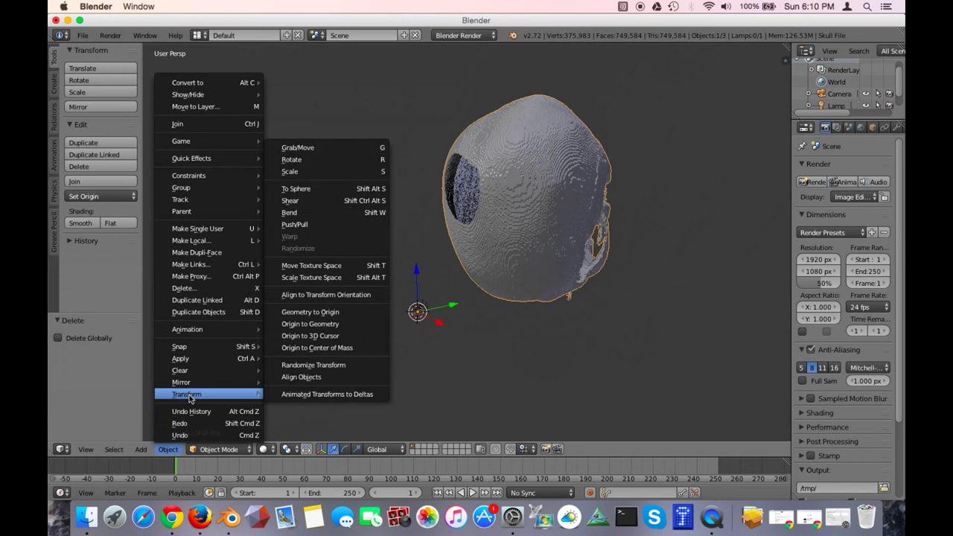
click(307, 317)
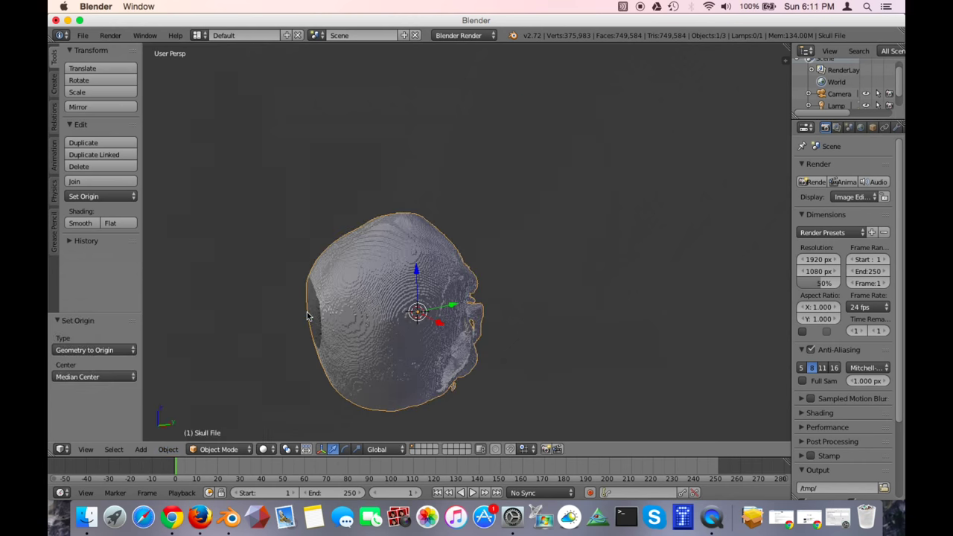
middle_drag(316, 292, 332, 328)
scroll(317, 352, up, 3)
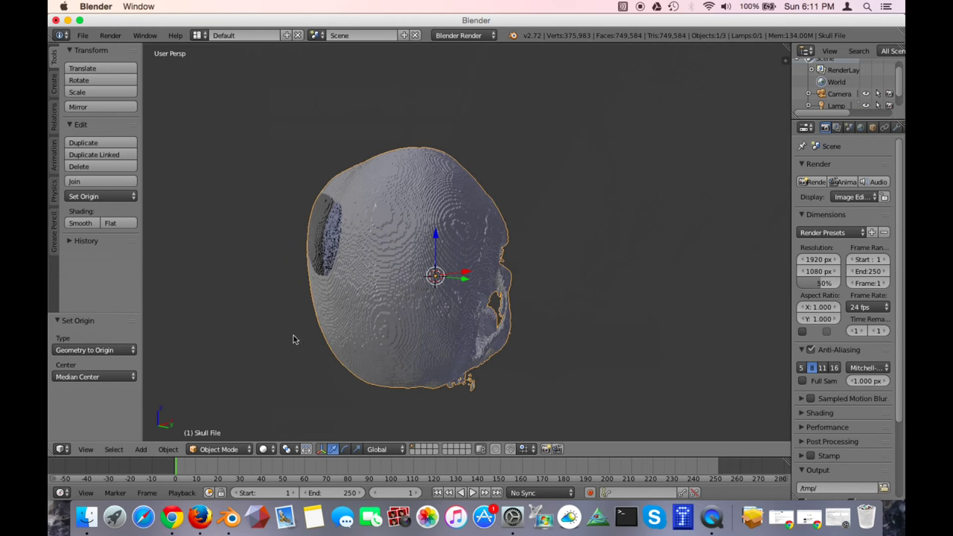
middle_drag(246, 365, 448, 346)
scroll(447, 350, down, 2)
scroll(439, 356, up, 2)
scroll(450, 320, up, 1)
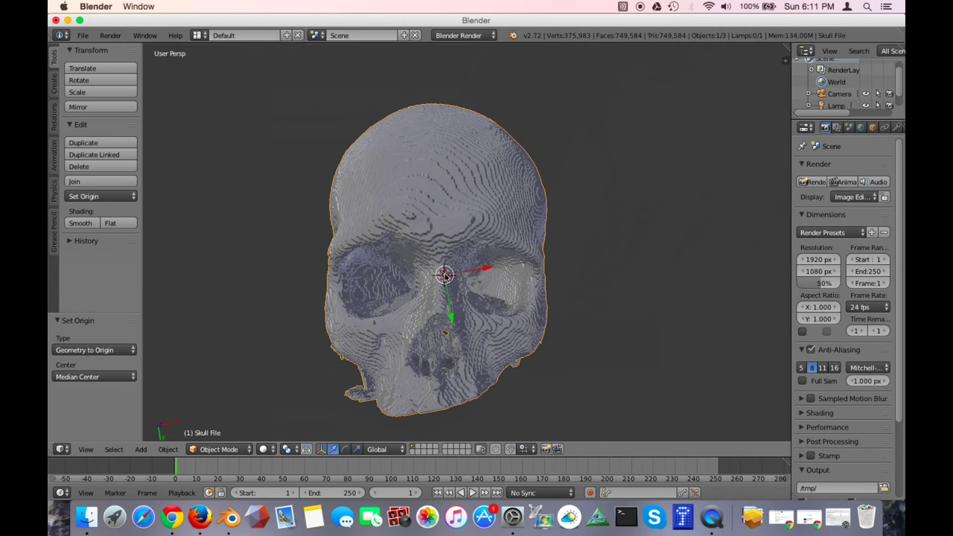
scroll(439, 283, up, 4)
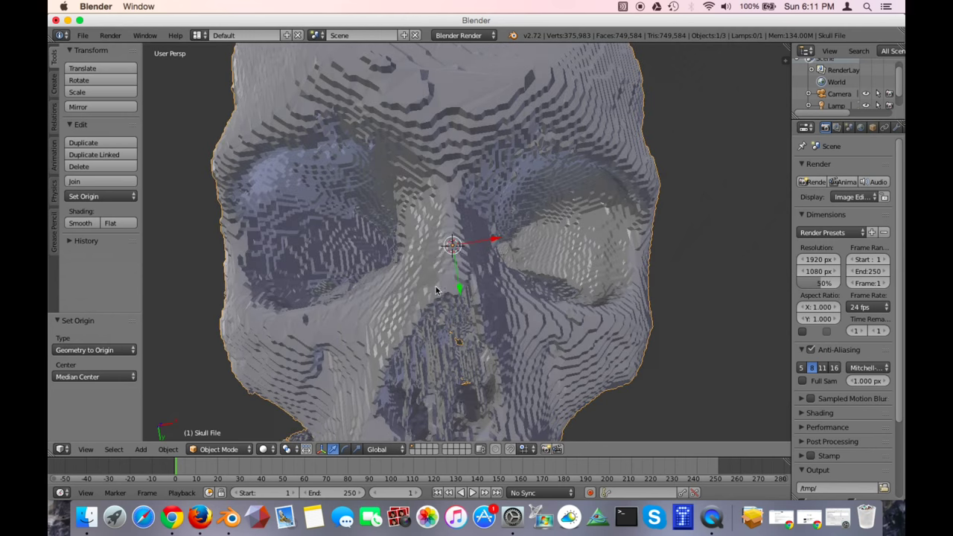
scroll(446, 283, down, 3)
scroll(462, 335, up, 3)
Inspect the nose from below and the cranium from above, then switch the skull into Edit Mode
mouse_move(447, 364)
middle_down()
mouse_move(430, 343)
mouse_move(437, 357)
middle_up()
scroll(447, 349, down, 4)
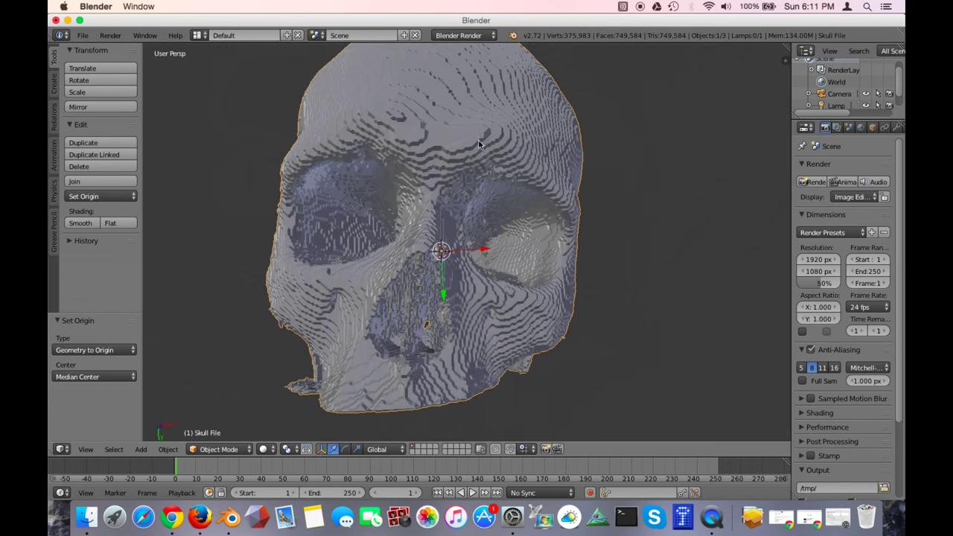
scroll(489, 111, down, 2)
scroll(489, 108, up, 2)
middle_drag(489, 108, 458, 301)
scroll(468, 296, down, 2)
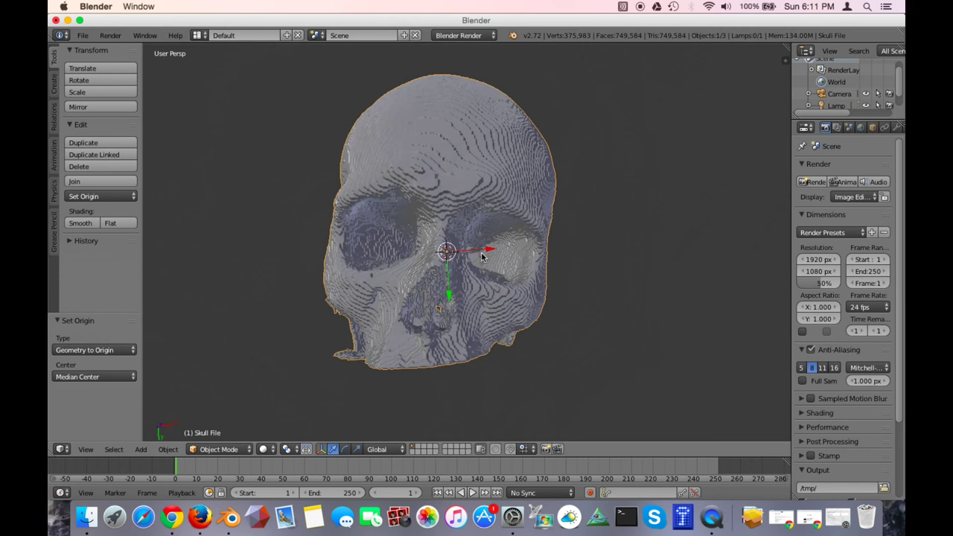
scroll(456, 289, up, 2)
scroll(455, 289, down, 2)
middle_drag(446, 293, 443, 297)
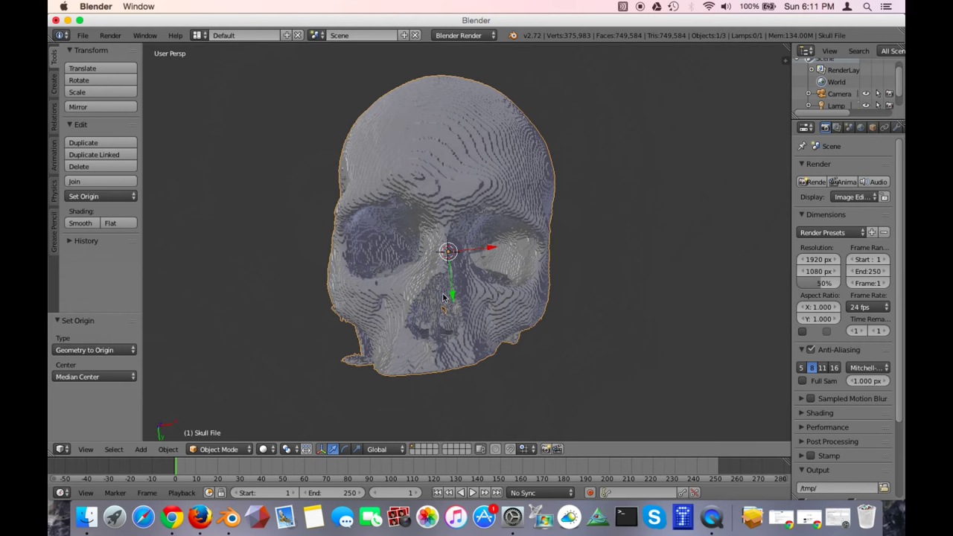
click(224, 450)
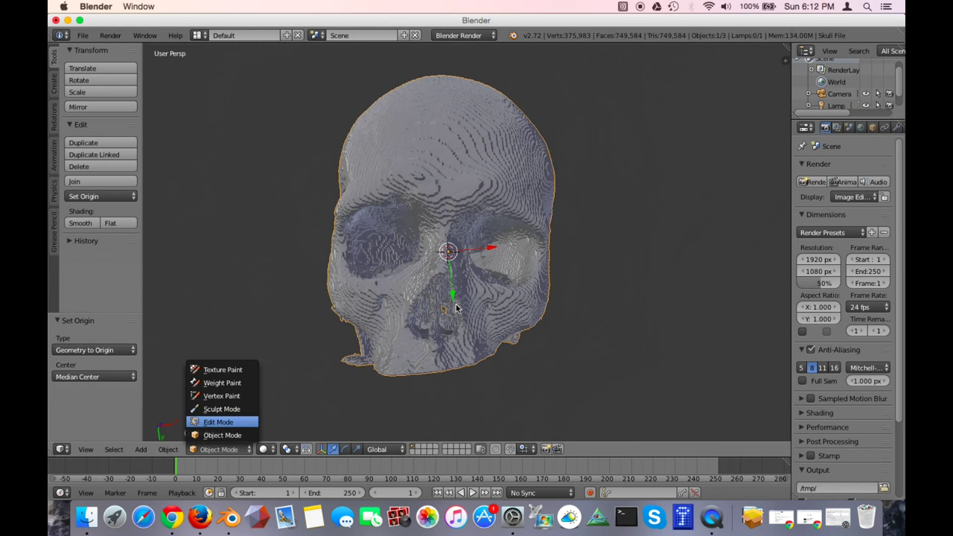
key(Tab)
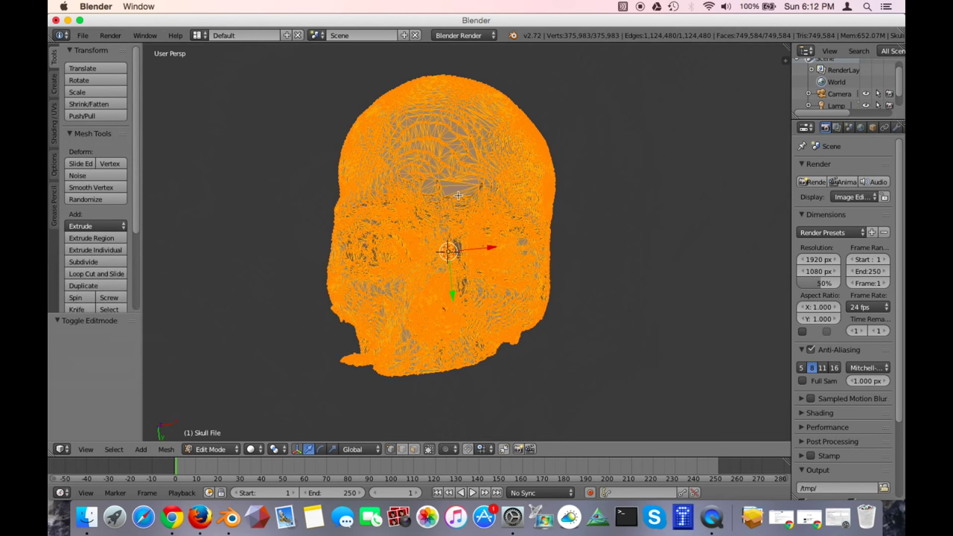
Try edge and face select modes, return to vertex mode, and select one forehead vertex
scroll(454, 194, up, 5)
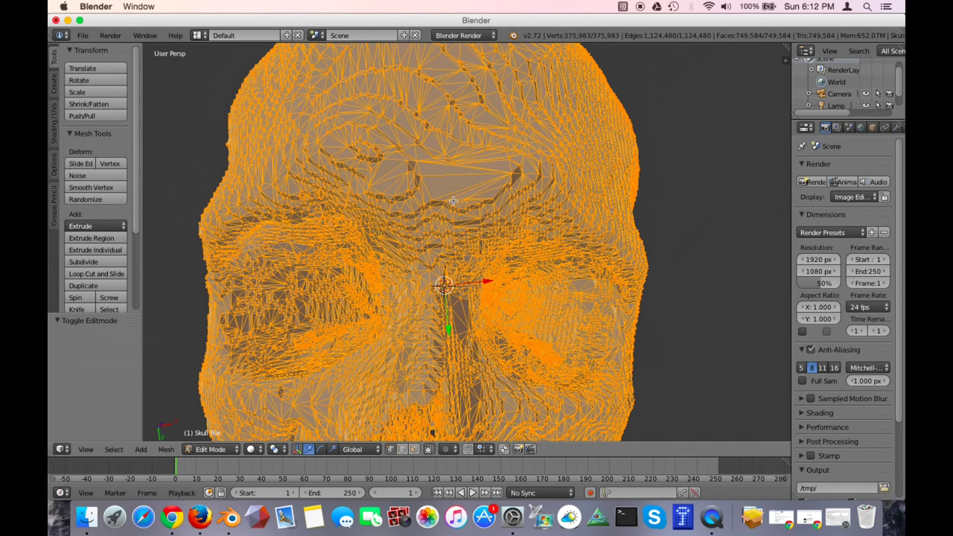
scroll(453, 201, down, 2)
scroll(453, 200, up, 2)
click(401, 451)
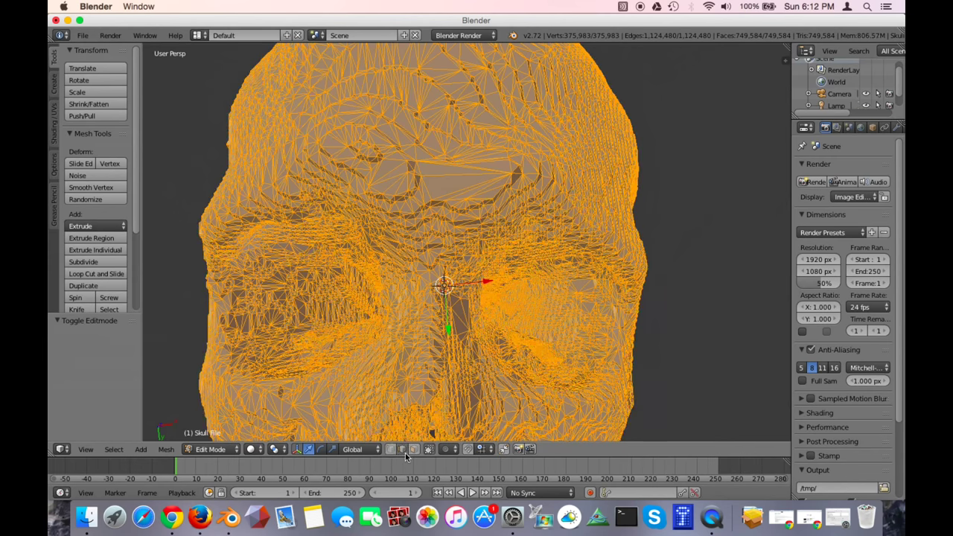
click(414, 450)
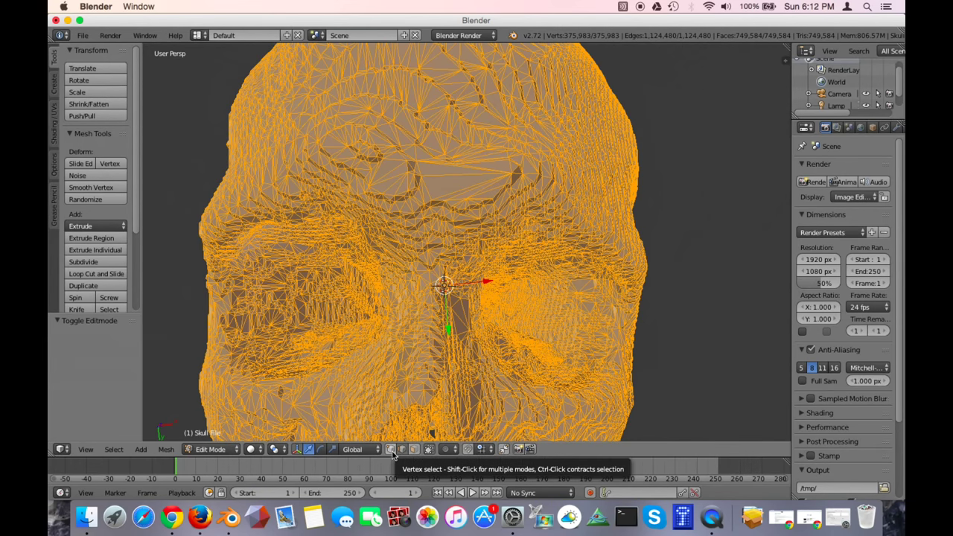
click(393, 451)
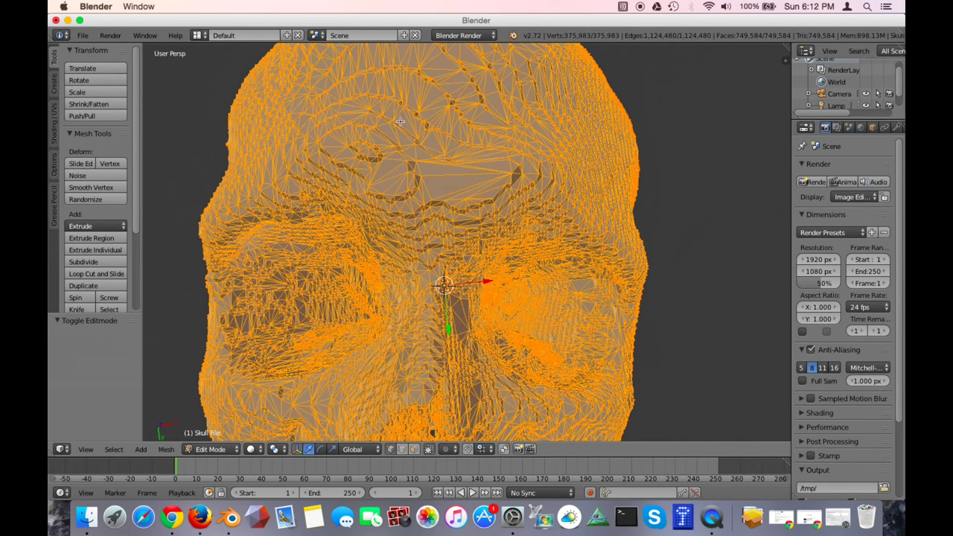
right_click(511, 173)
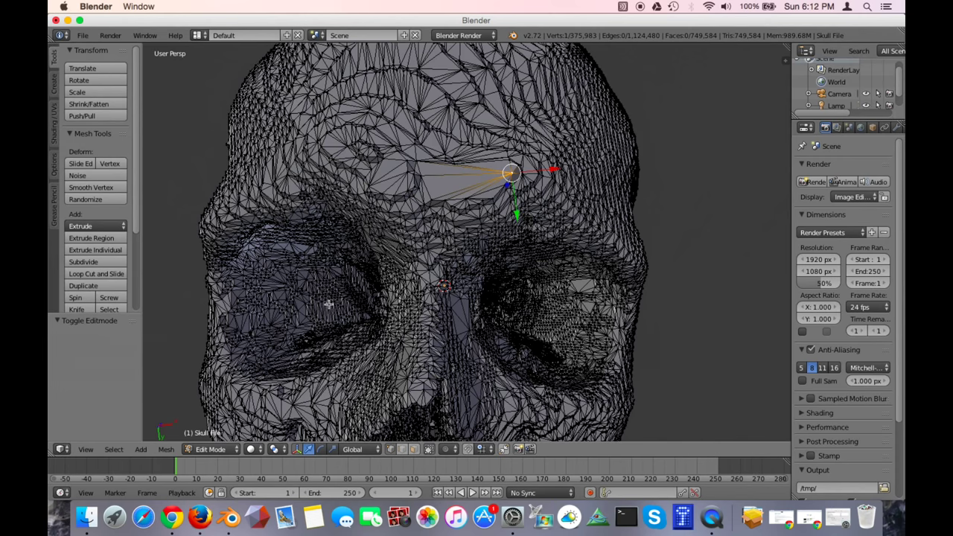
Select Linked from the forehead vertex, then invert to isolate the 35,011 loose nasal fragment vertices
click(114, 450)
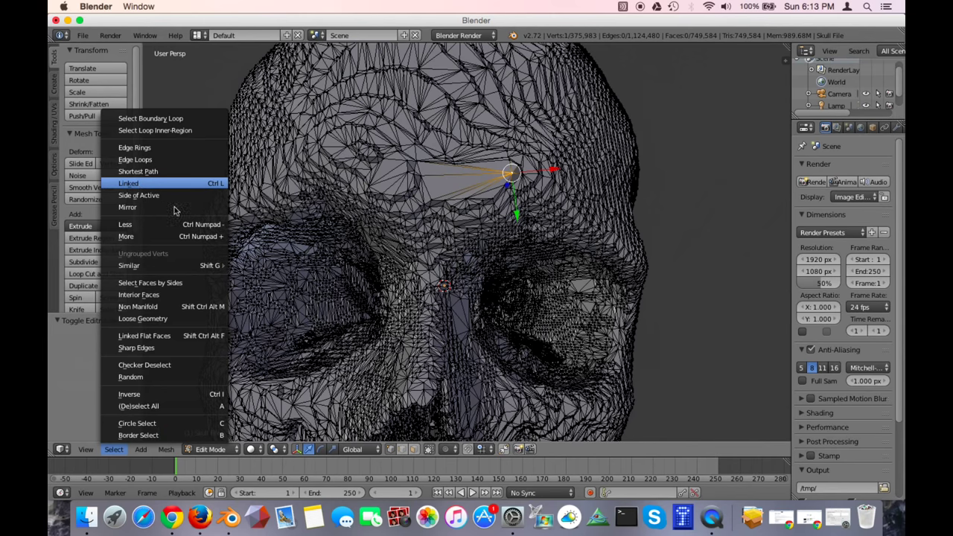
key(Return)
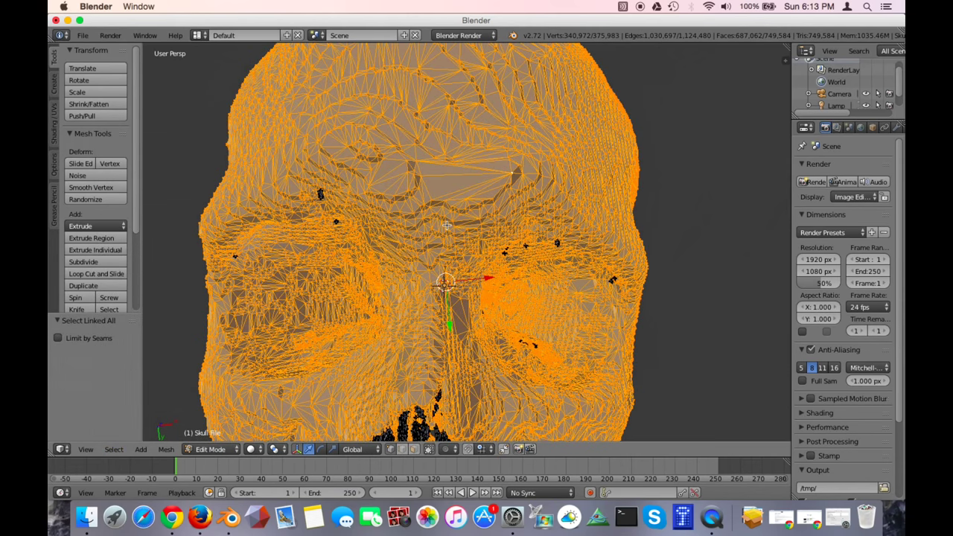
middle_drag(507, 305, 512, 281)
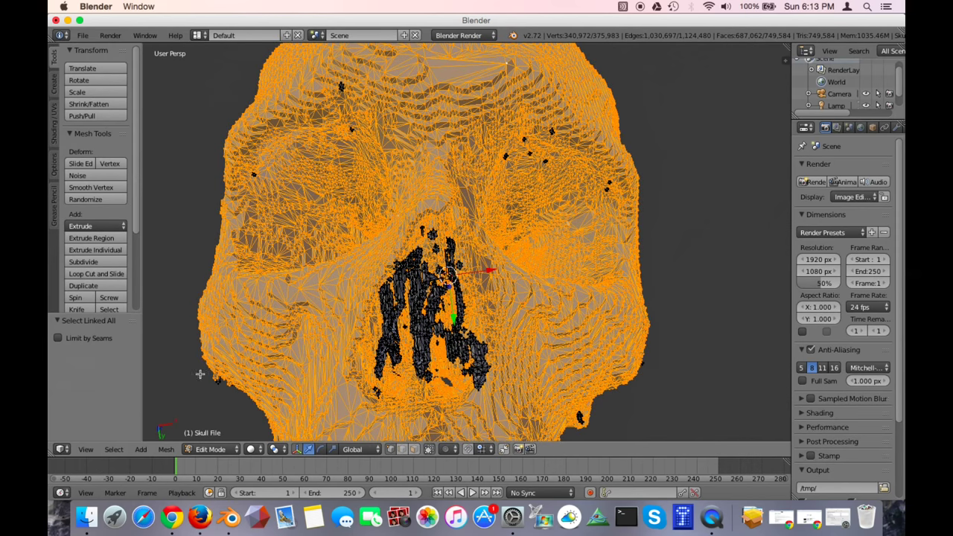
click(117, 451)
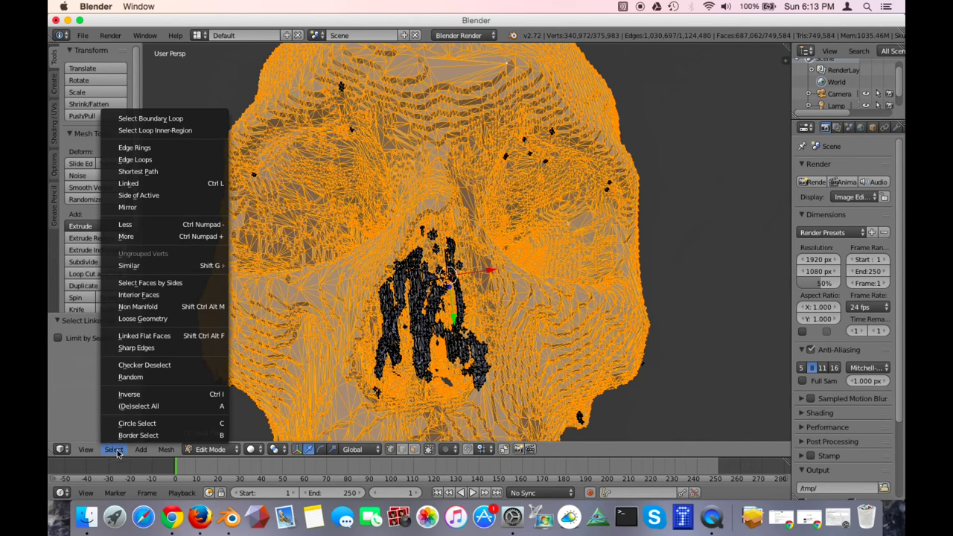
click(147, 396)
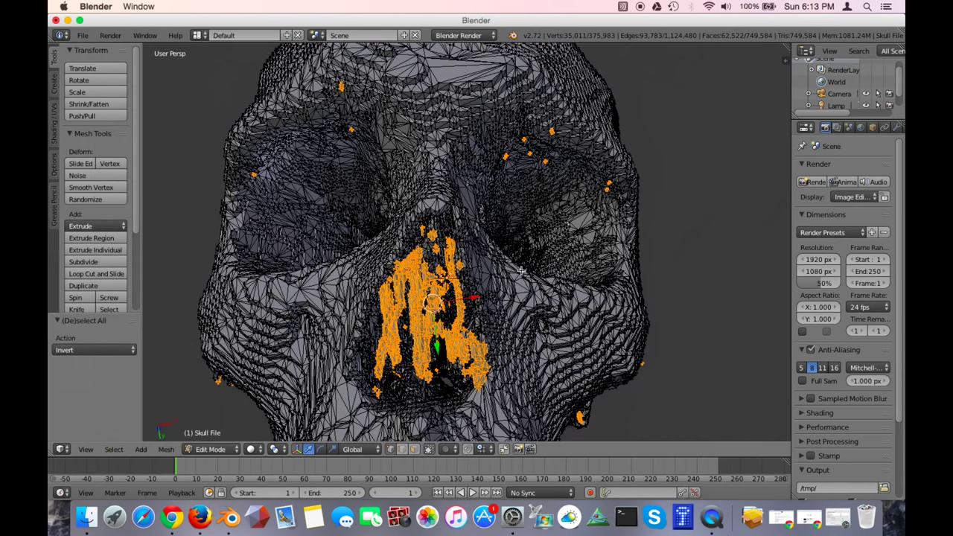
Delete the selected loose nasal fragments, leaving 340,972 vertices and 687,062 faces
scroll(515, 296, down, 3)
scroll(495, 324, up, 3)
middle_drag(495, 325, 389, 207)
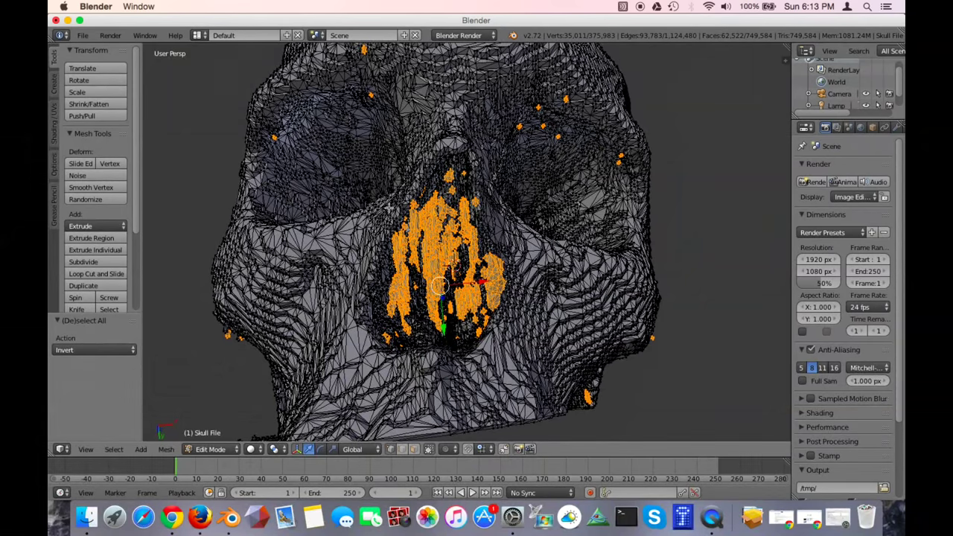
scroll(389, 207, down, 3)
middle_drag(477, 207, 473, 221)
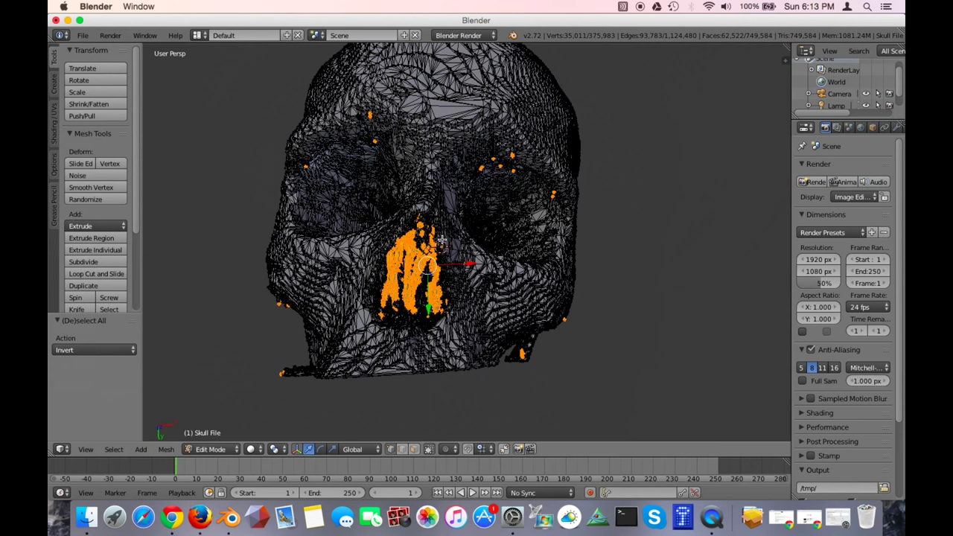
key(x)
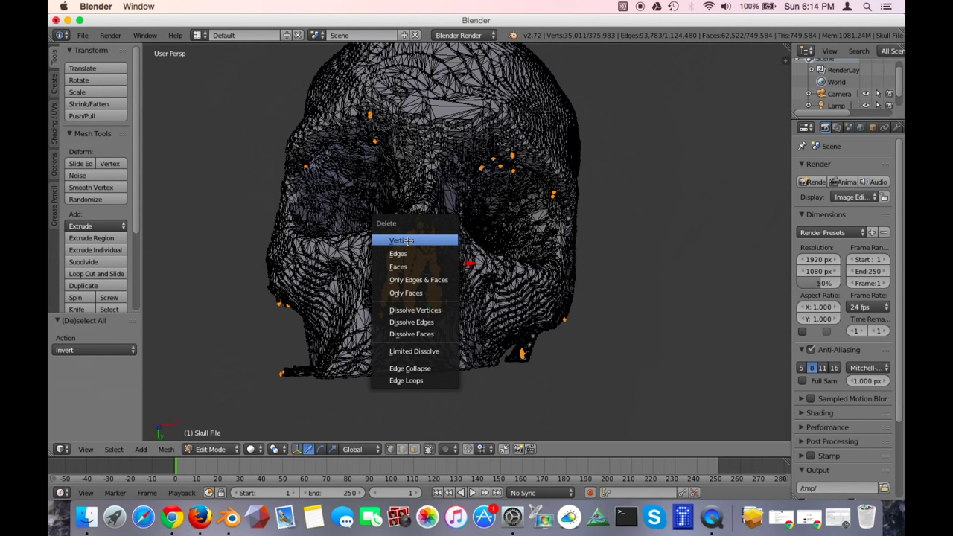
click(454, 240)
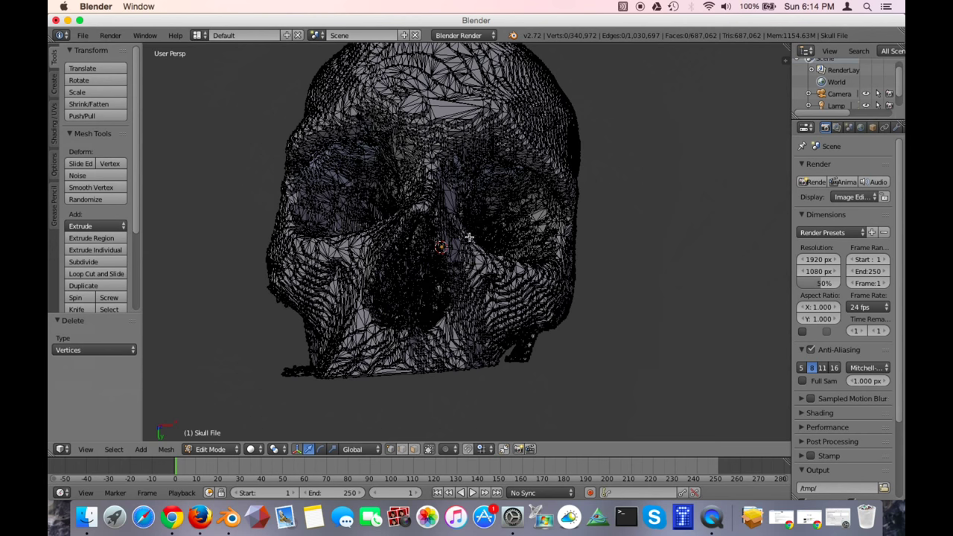
Inspect the skull's front and top, selecting a vertex on the forehead
scroll(434, 286, up, 2)
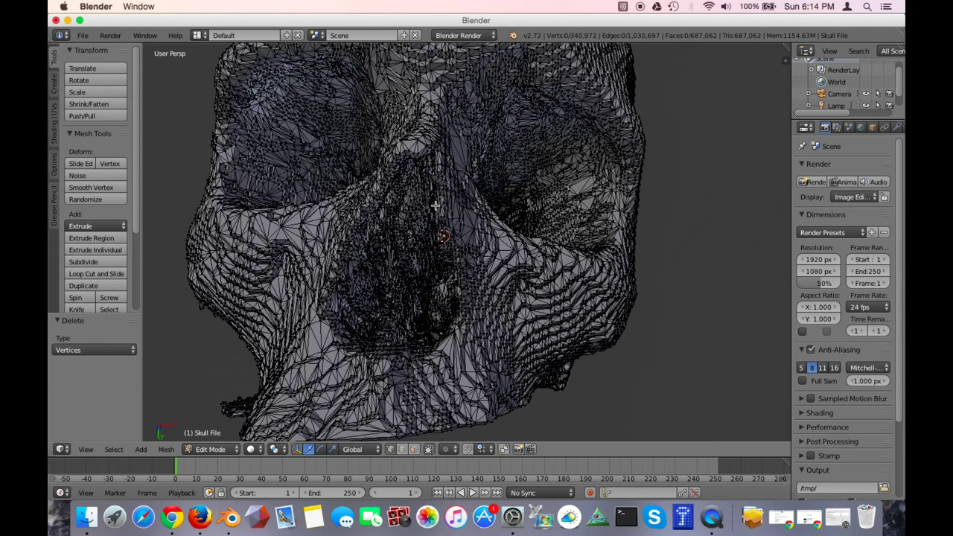
scroll(435, 206, down, 3)
middle_drag(435, 206, 438, 215)
scroll(439, 242, down, 2)
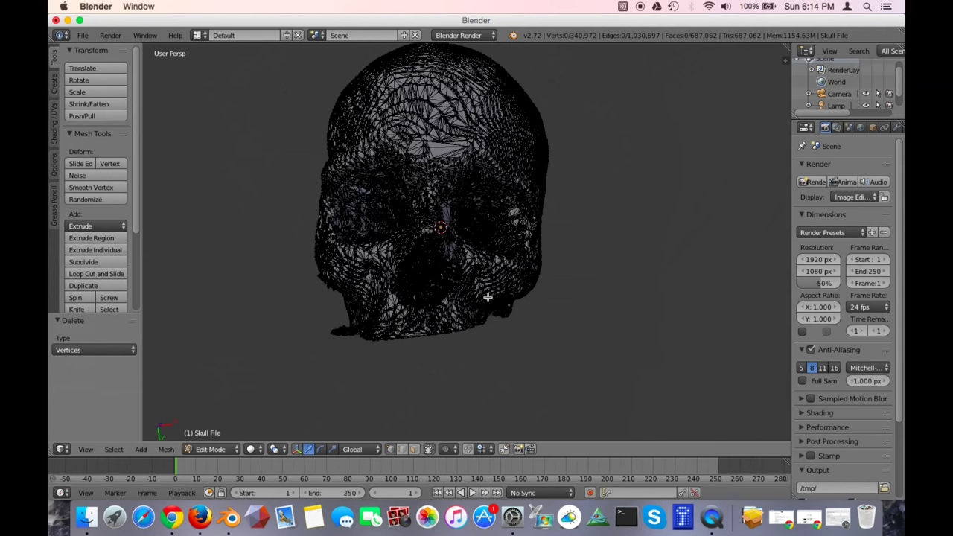
scroll(470, 242, down, 2)
scroll(468, 241, up, 4)
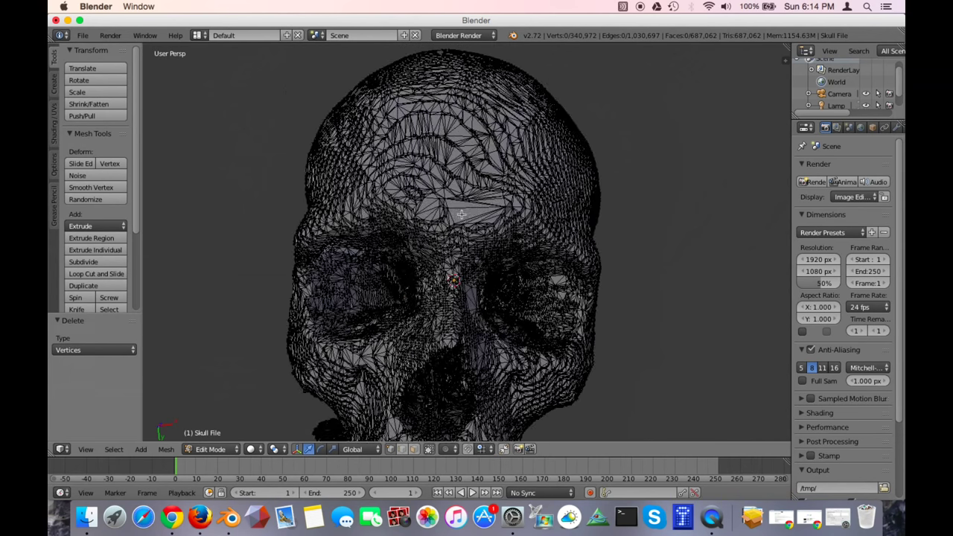
scroll(468, 241, down, 2)
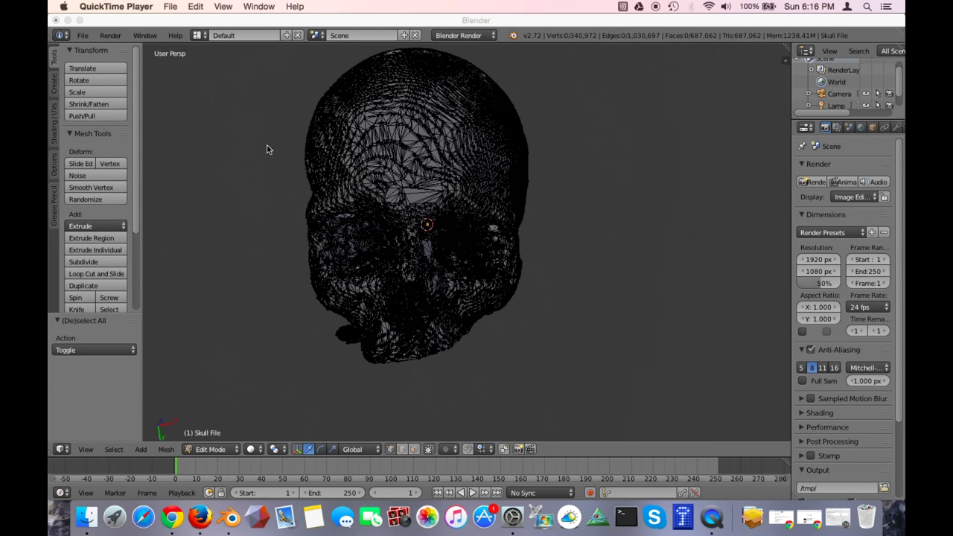
click(421, 21)
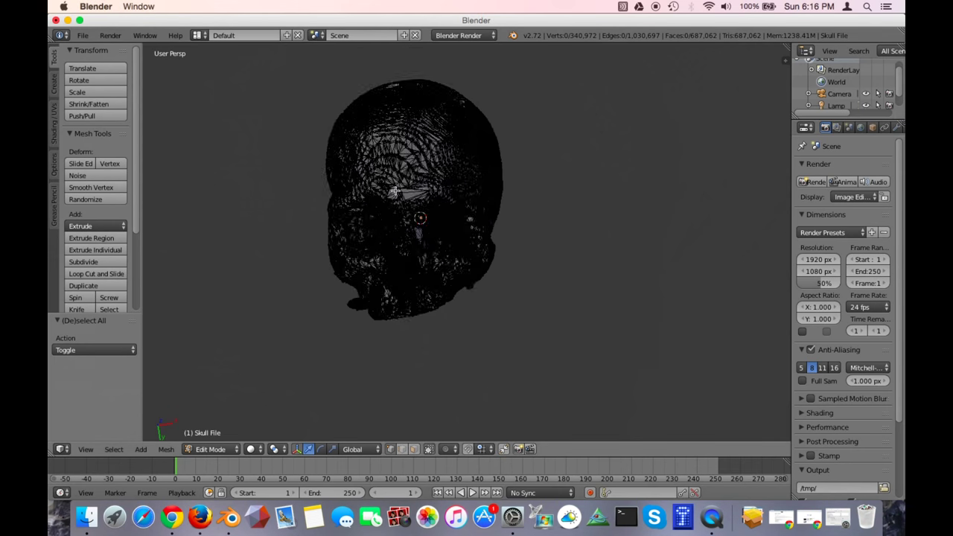
click(404, 153)
right_click(441, 149)
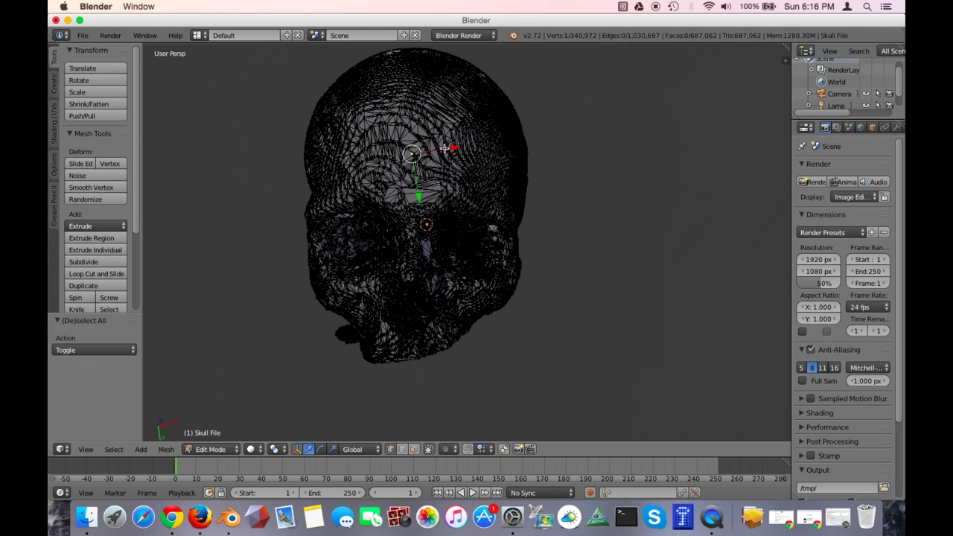
middle_drag(442, 151, 455, 166)
Zoom in on the top opening and switch to Edge select mode
scroll(455, 167, up, 5)
scroll(457, 378, up, 3)
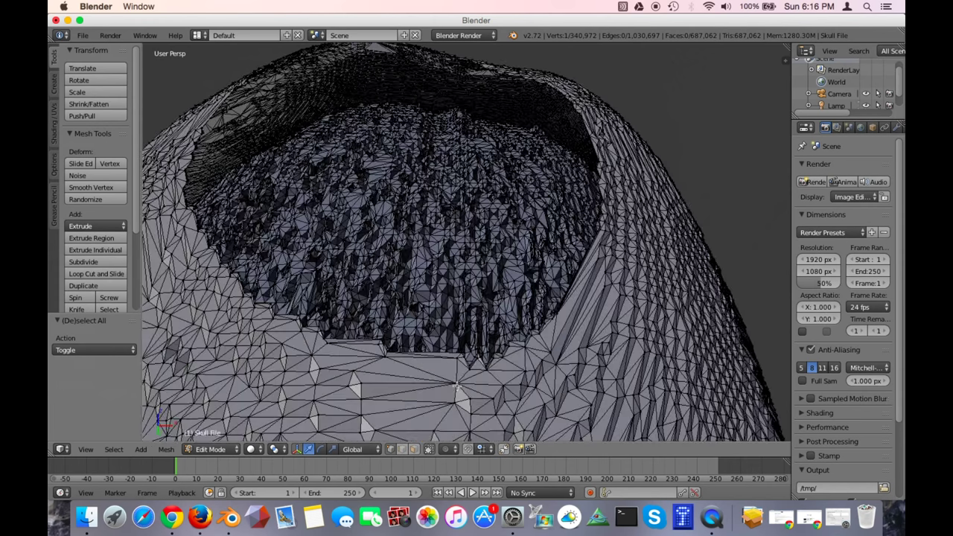
scroll(459, 372, down, 3)
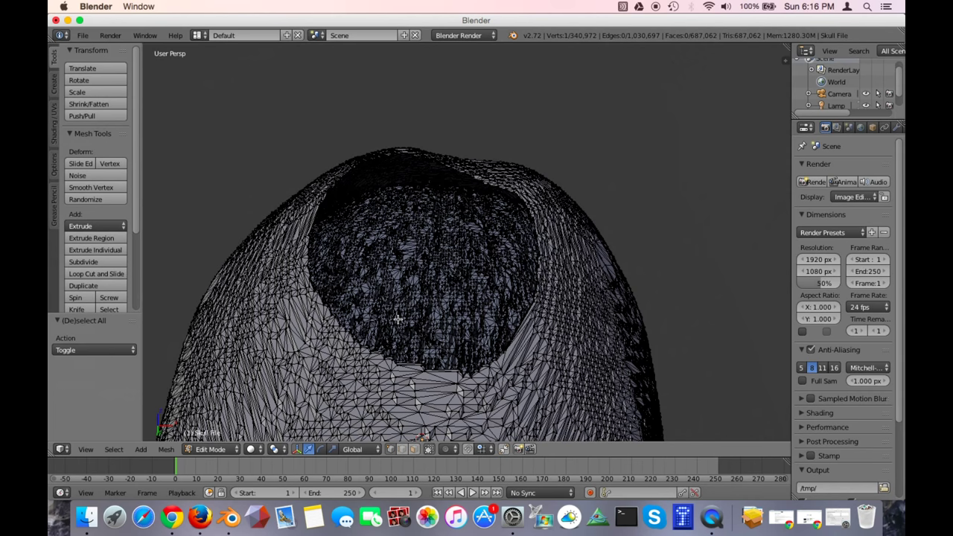
scroll(415, 318, down, 2)
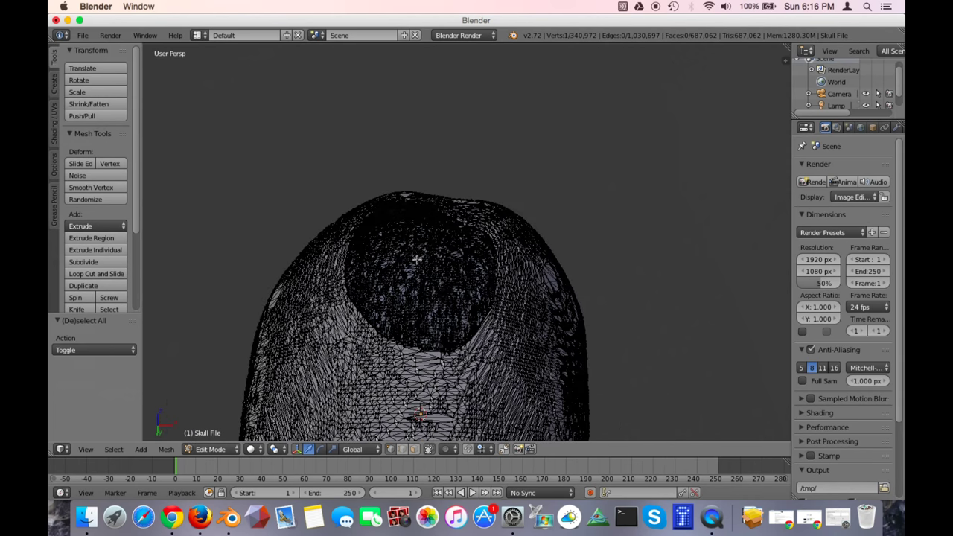
scroll(417, 259, up, 2)
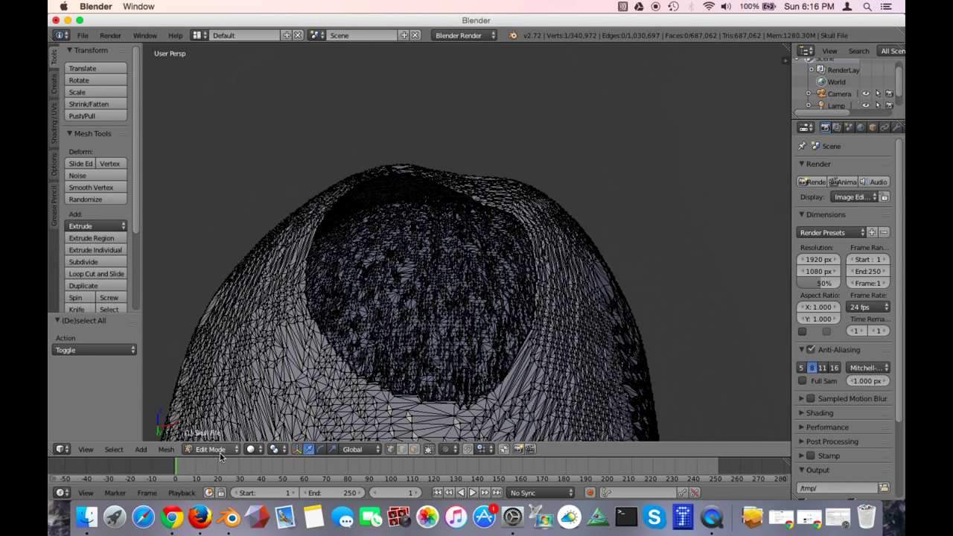
click(405, 451)
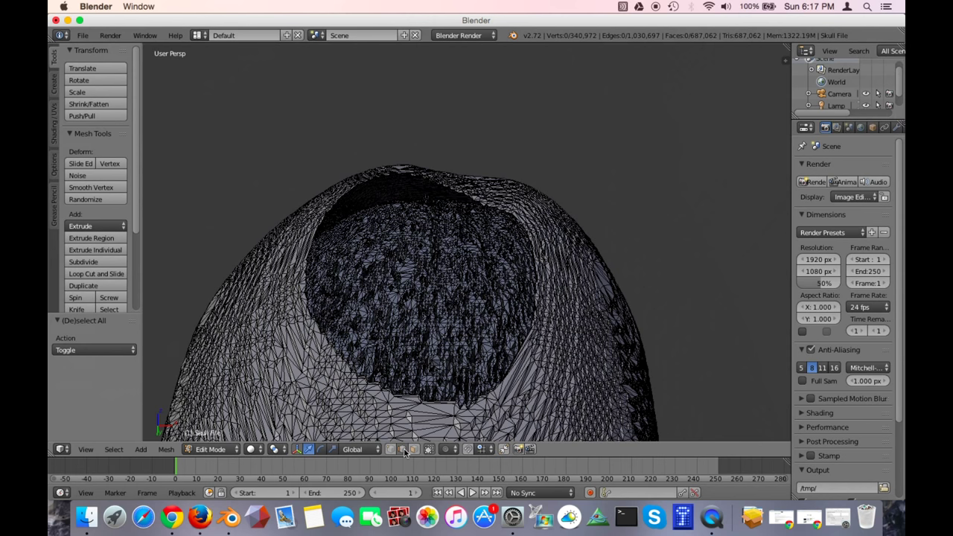
Select the 208-edge rim loop of the top opening and fill it with a face
scroll(398, 422, up, 4)
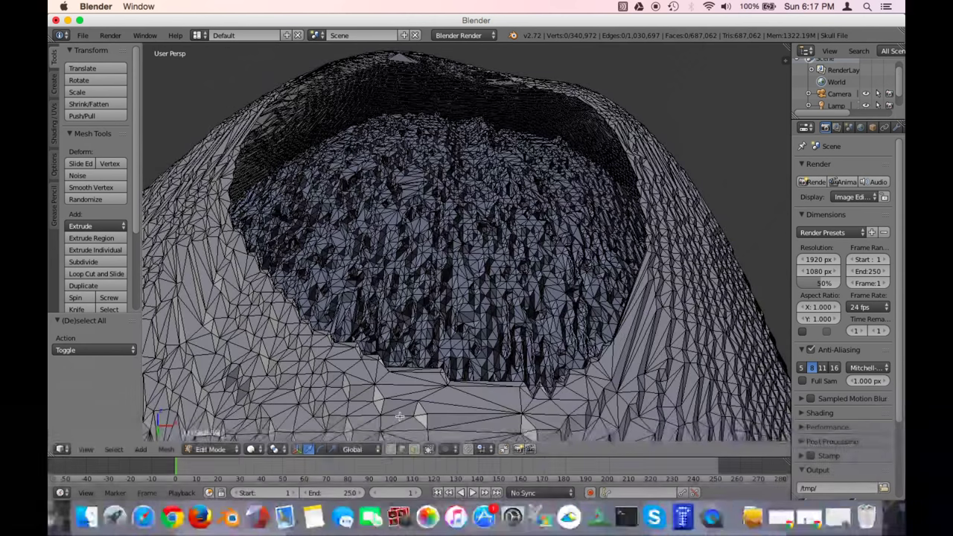
scroll(417, 378, up, 5)
scroll(417, 379, down, 6)
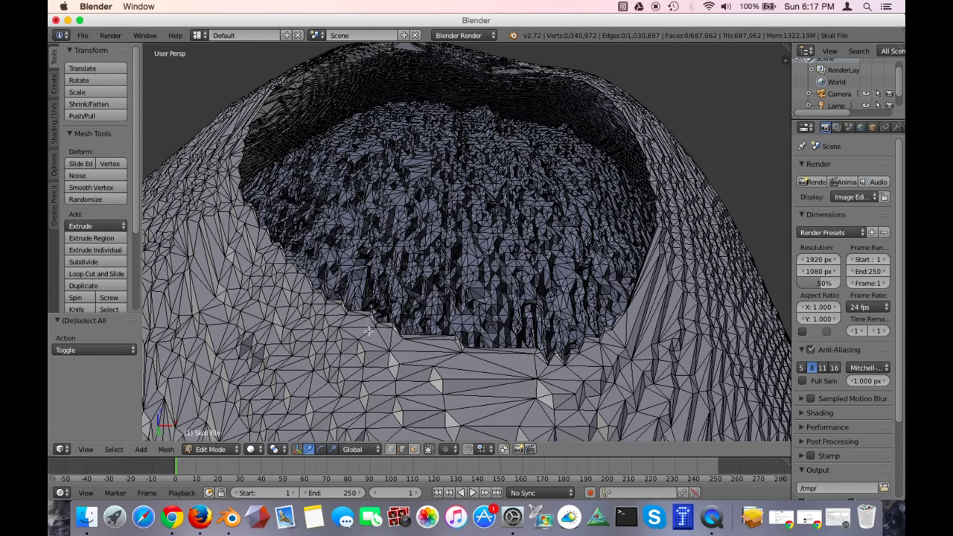
alt+right_click(524, 349)
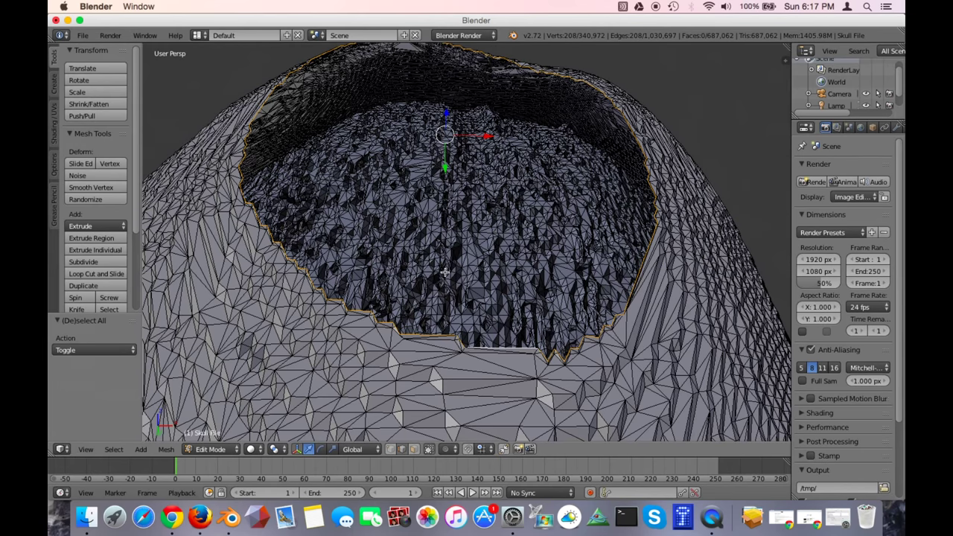
key(f)
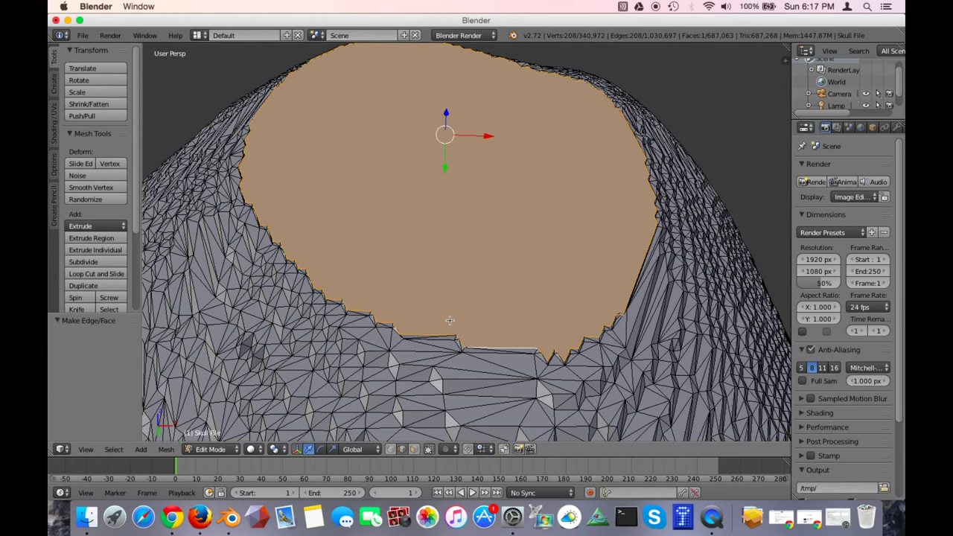
Triangulate the new cap face into 206 Beauty triangles via Mesh > Faces
scroll(450, 319, down, 3)
scroll(455, 209, up, 3)
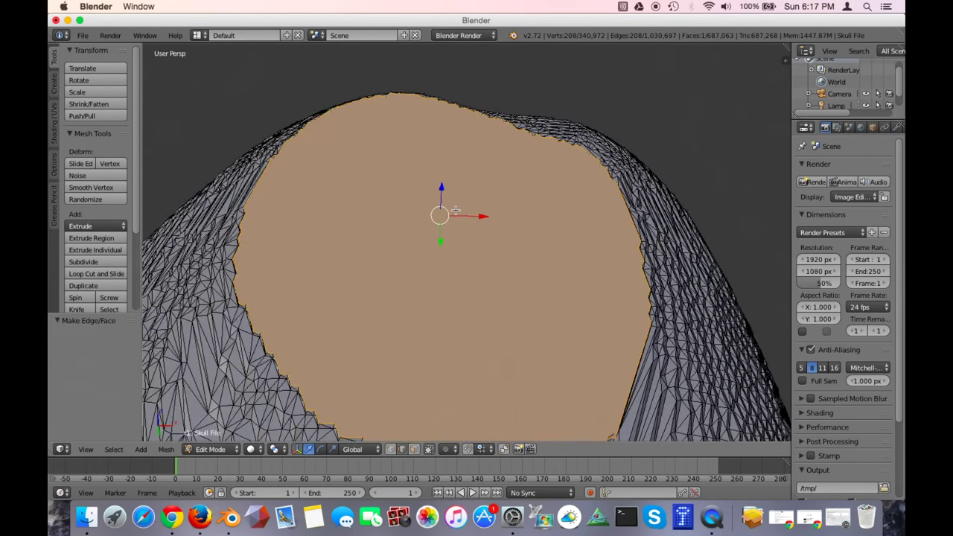
scroll(458, 261, down, 2)
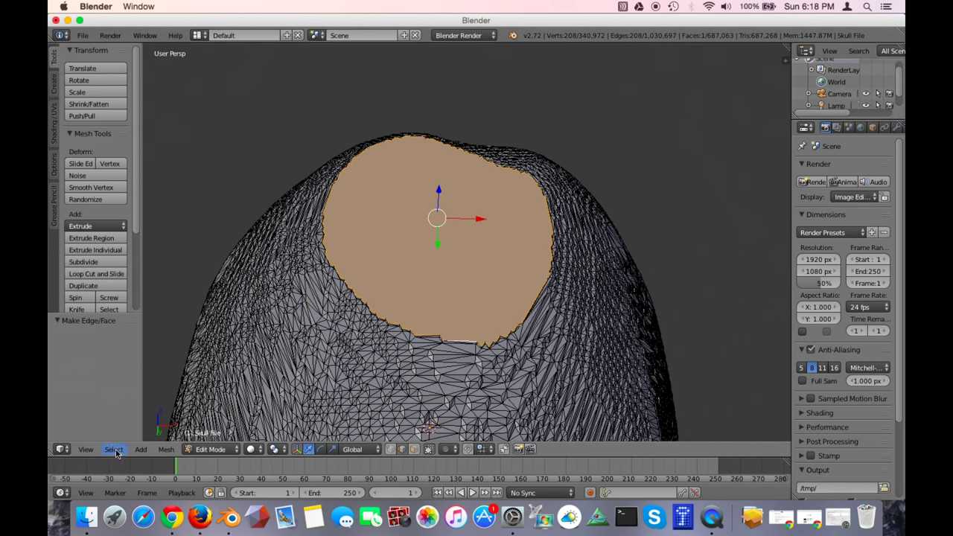
click(167, 450)
click(166, 451)
mouse_move(201, 274)
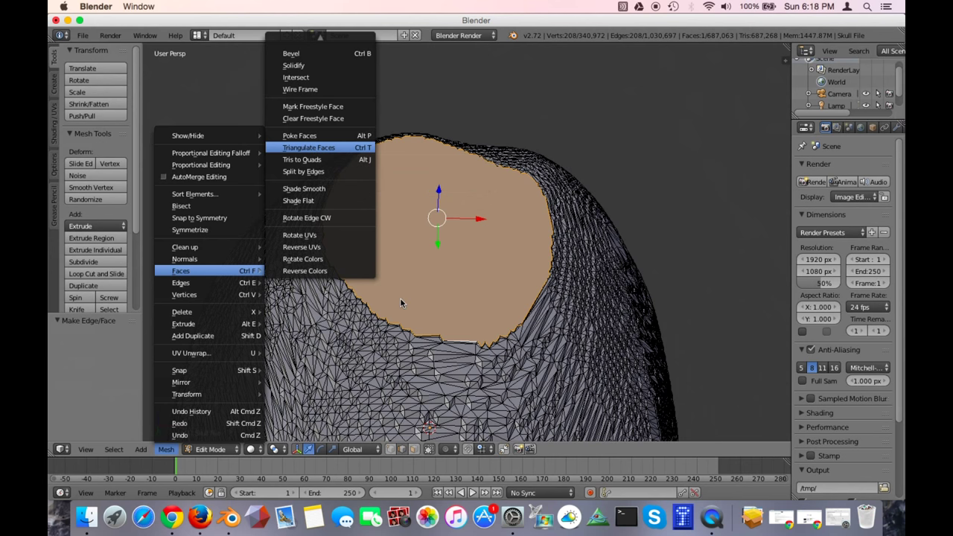
key(Return)
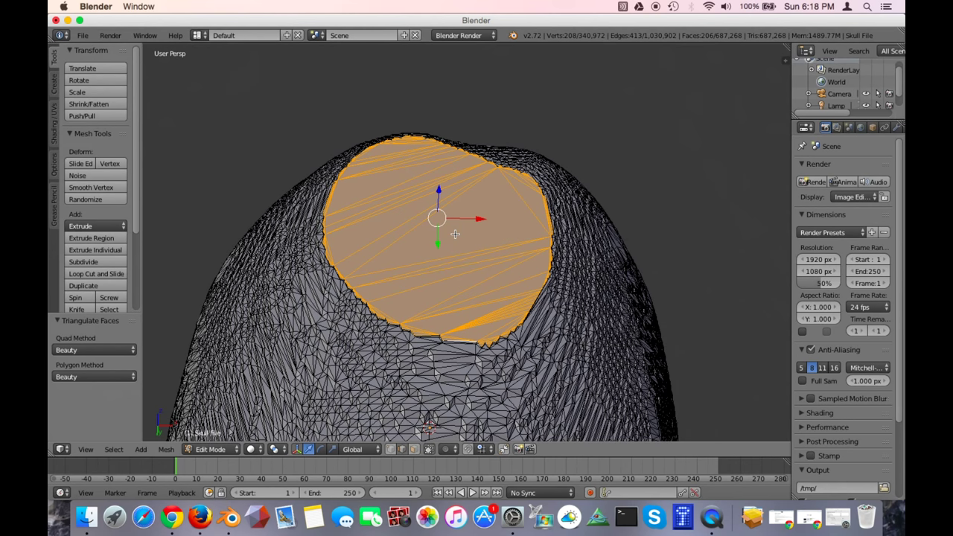
Smooth-subdivide the cap faces with one cut at smoothness 1.000, reaching 687,886 faces
scroll(455, 234, up, 3)
scroll(455, 233, down, 3)
scroll(453, 238, up, 3)
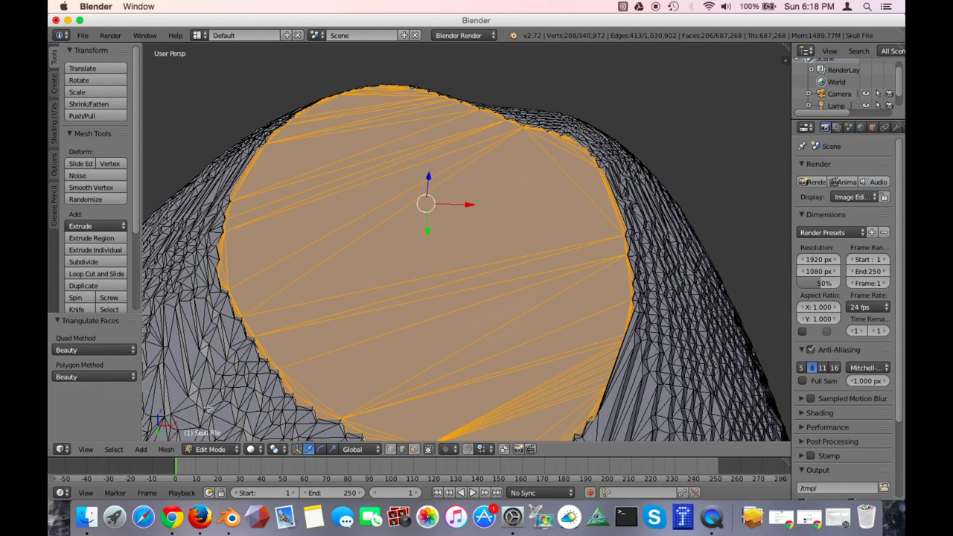
key(w)
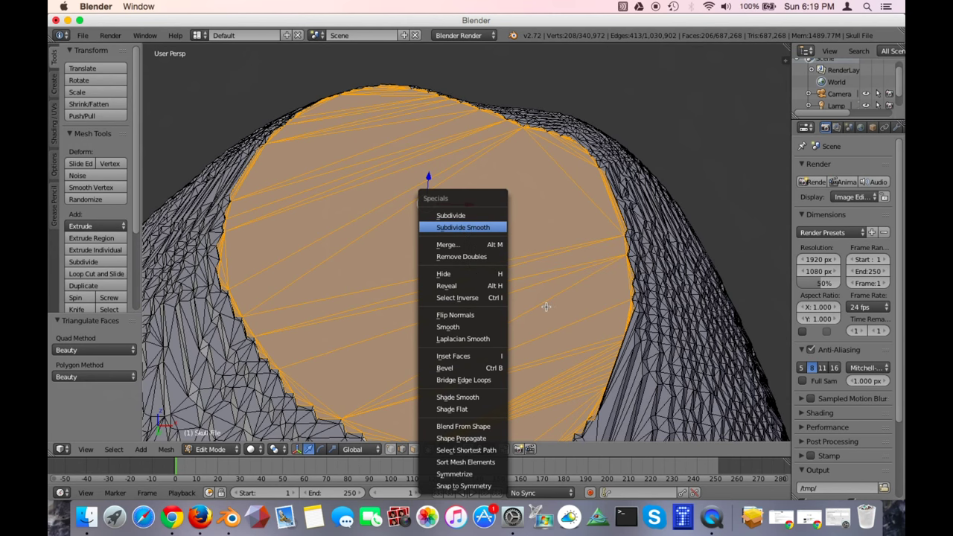
key(Return)
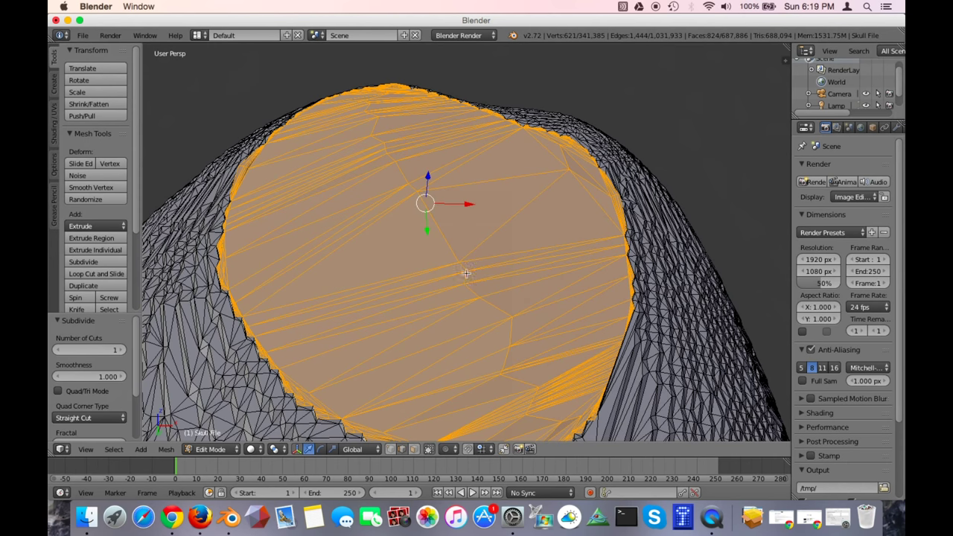
Switch to Face select mode and deselect all the cap faces
scroll(458, 278, down, 3)
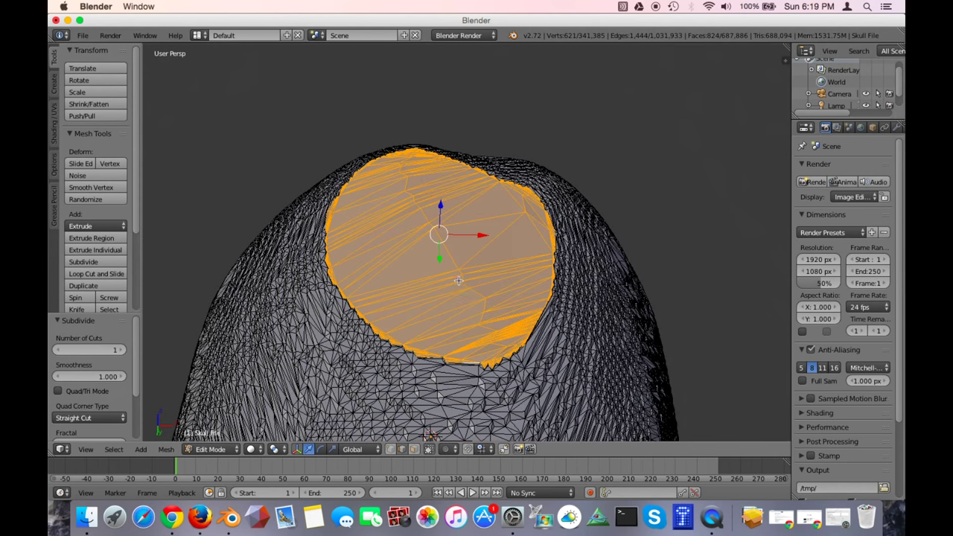
mouse_move(456, 296)
middle_down()
mouse_move(451, 265)
mouse_move(458, 280)
middle_up()
scroll(458, 281, up, 4)
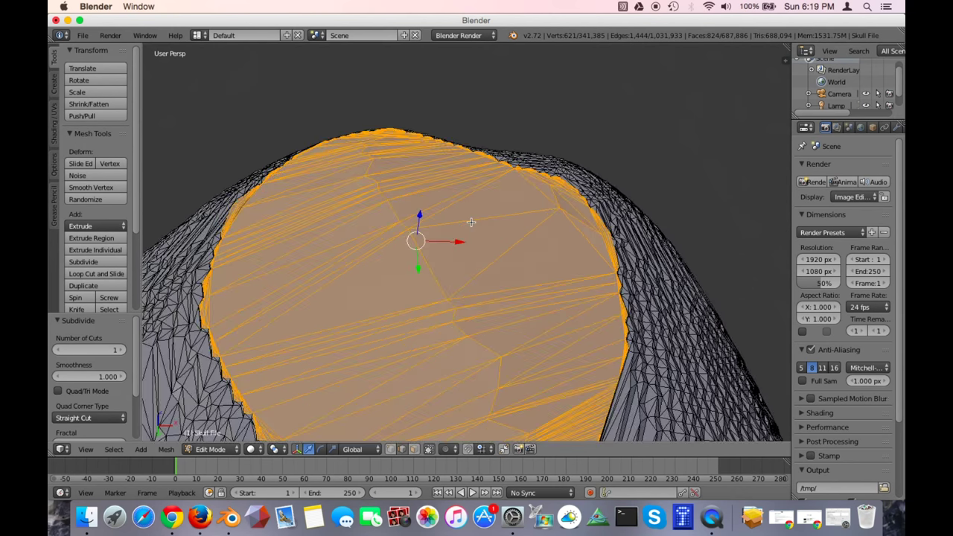
click(414, 449)
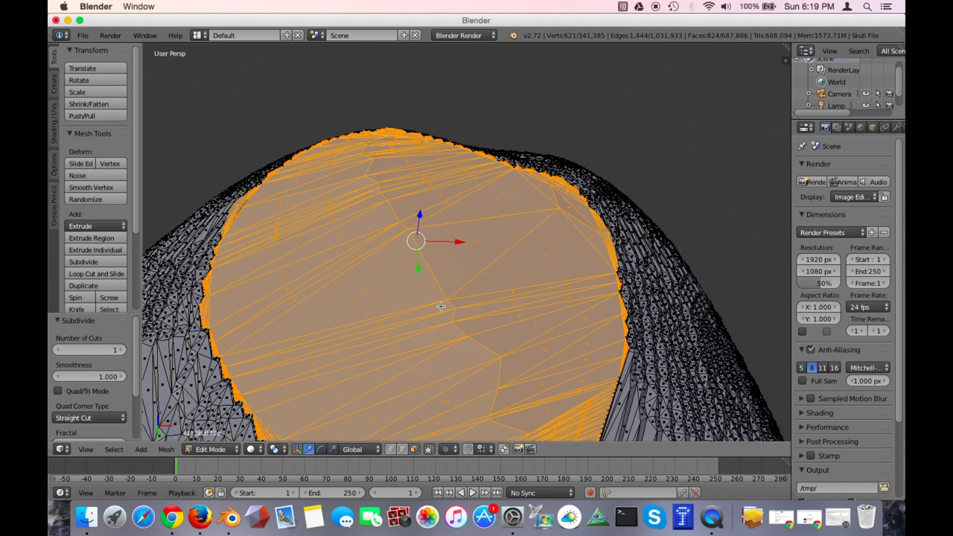
key(a)
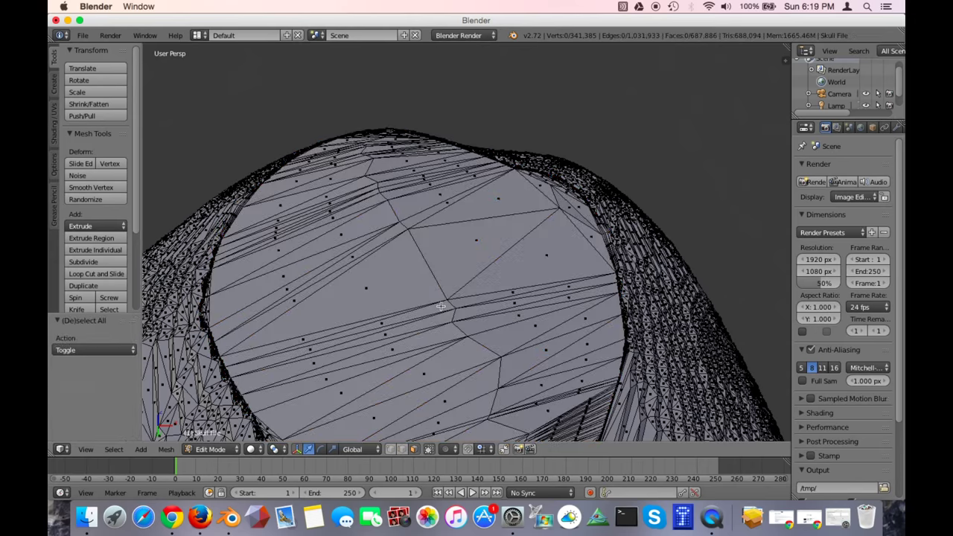
Smooth-subdivide four large triangles near the cap's centre, reaching 687,898 faces
right_click(380, 288)
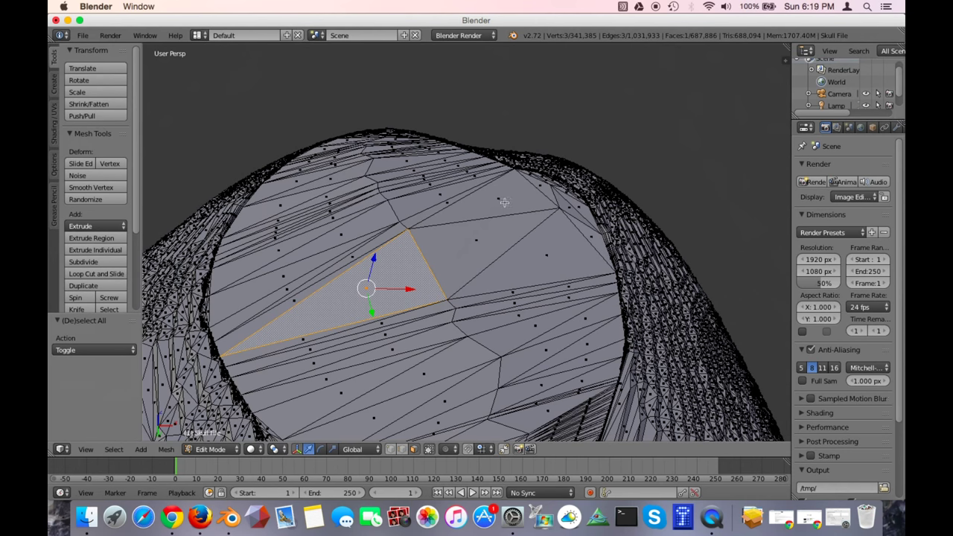
shift+right_click(546, 260)
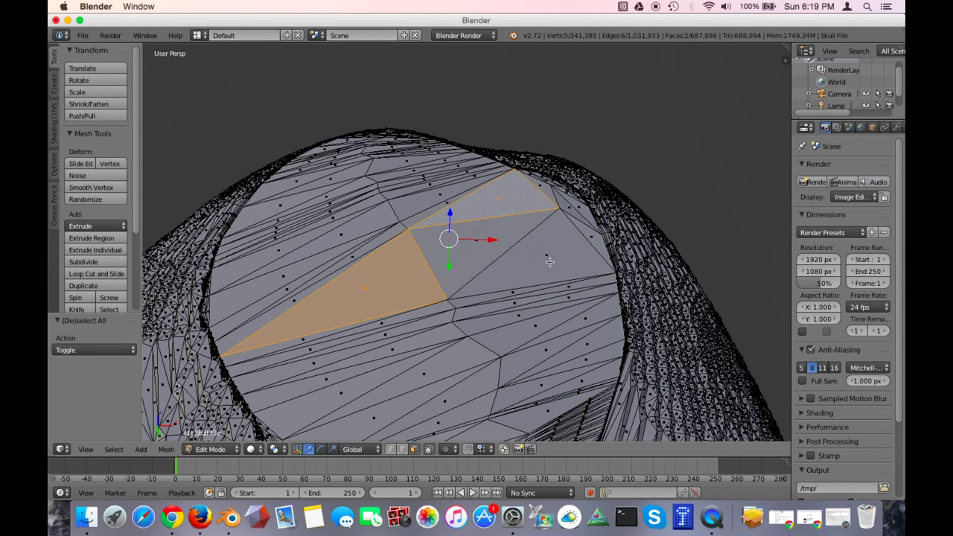
shift+right_click(549, 261)
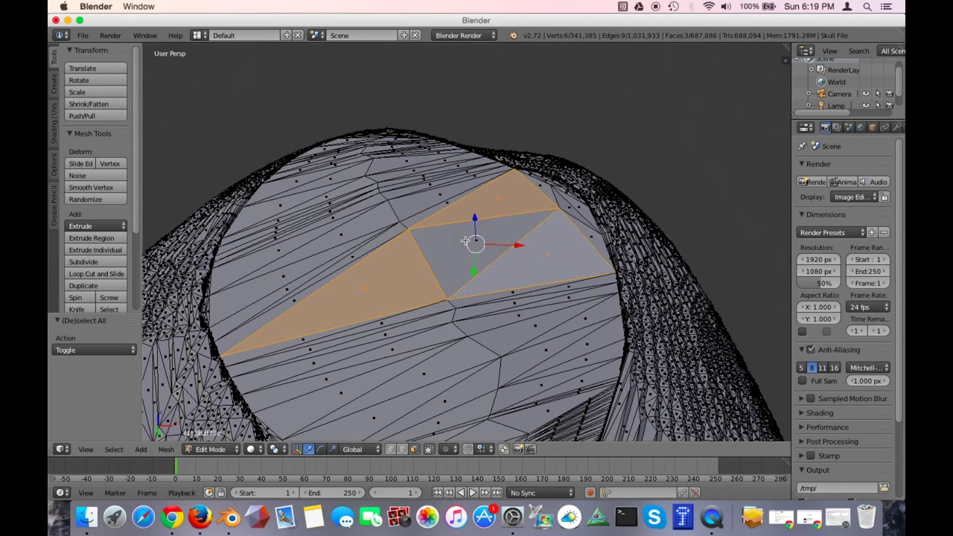
shift+right_click(445, 339)
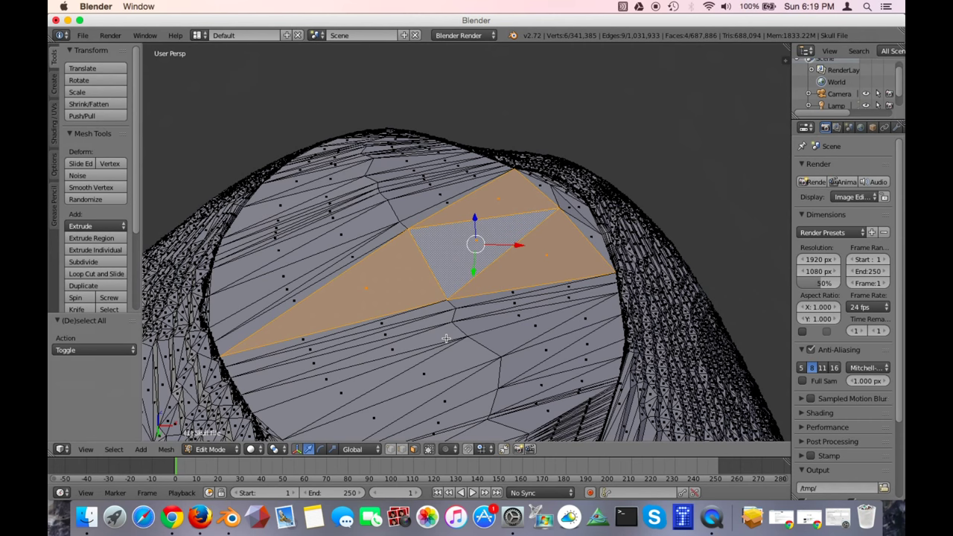
key(w)
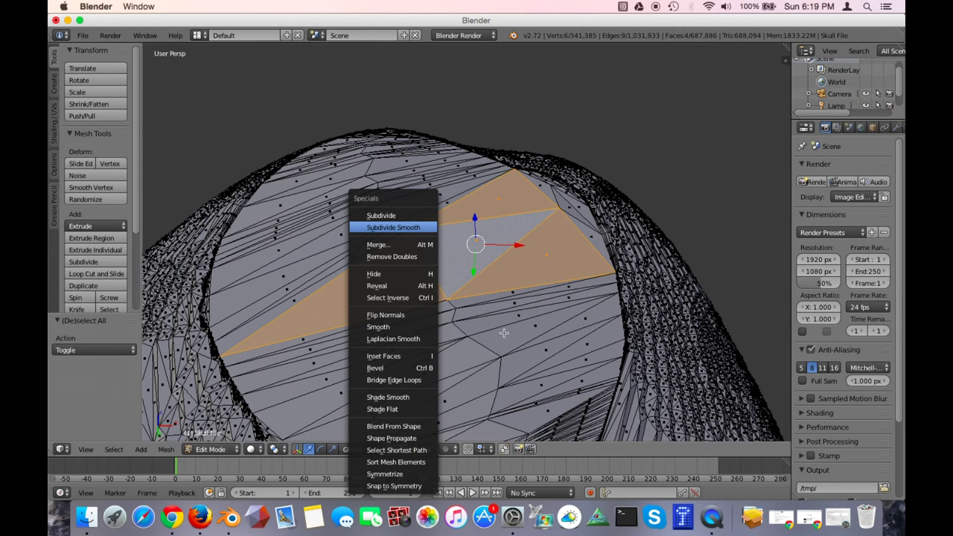
key(Return)
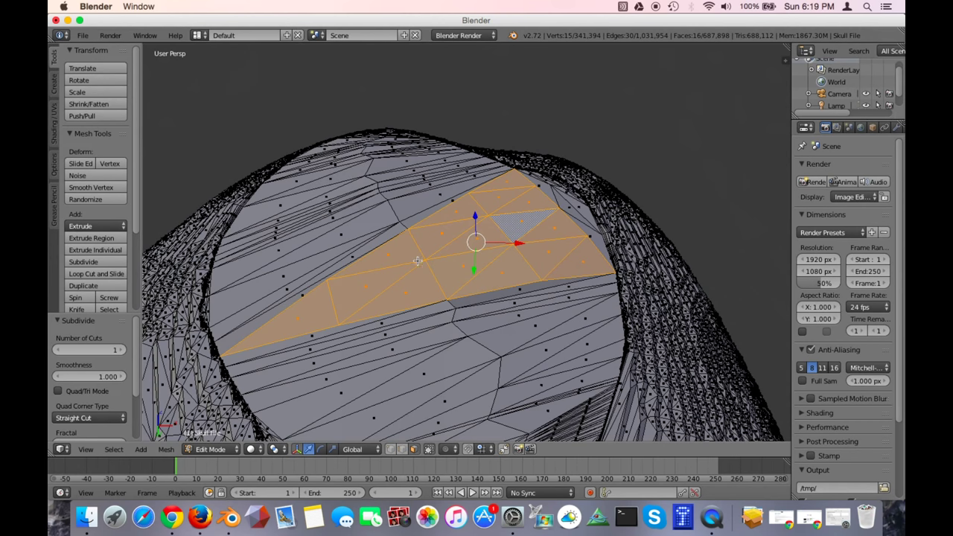
scroll(412, 247, down, 6)
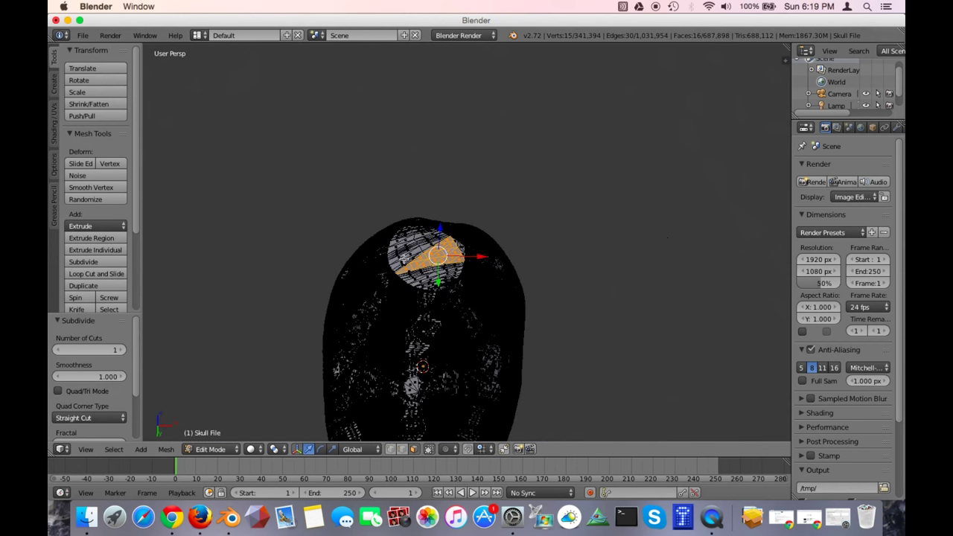
Switch the skull back to Object Mode
scroll(404, 277, down, 1)
scroll(404, 277, up, 1)
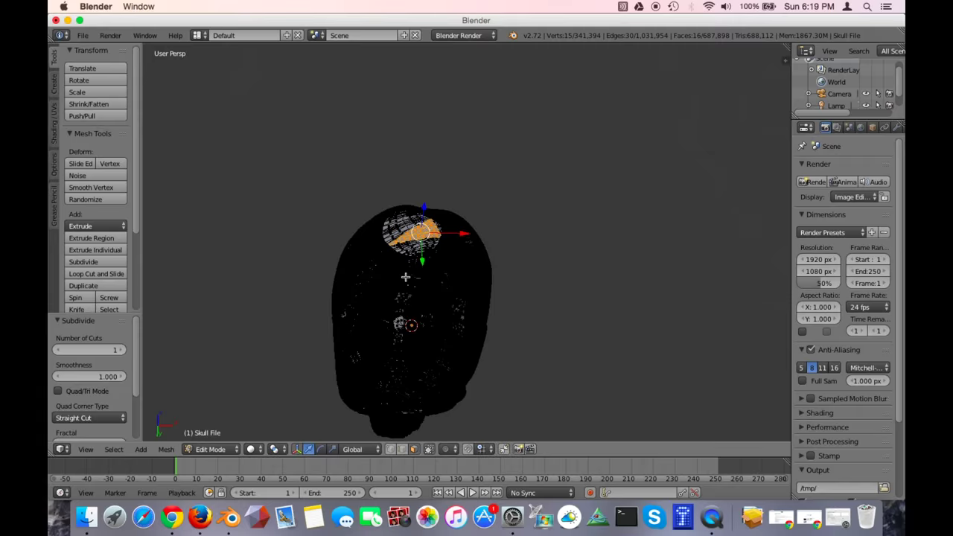
scroll(368, 240, up, 3)
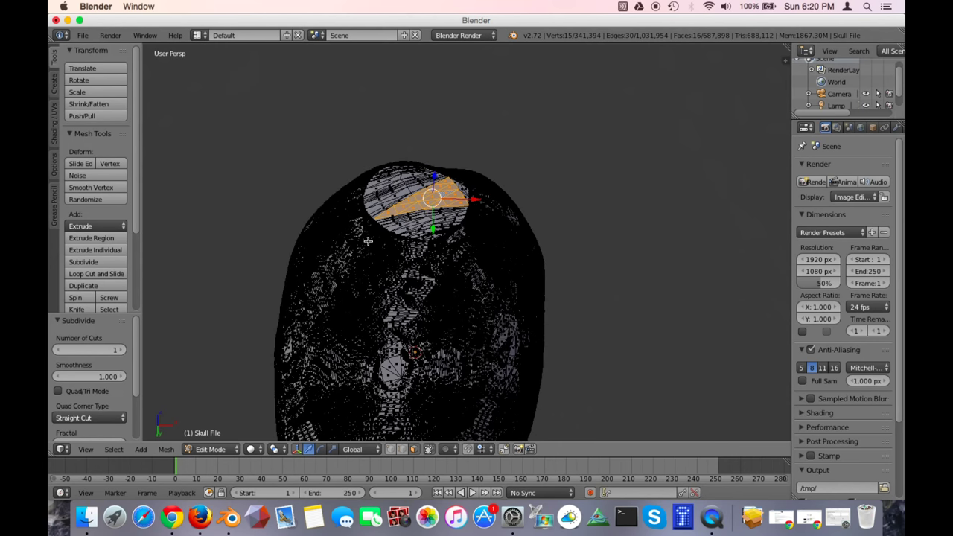
scroll(367, 241, up, 1)
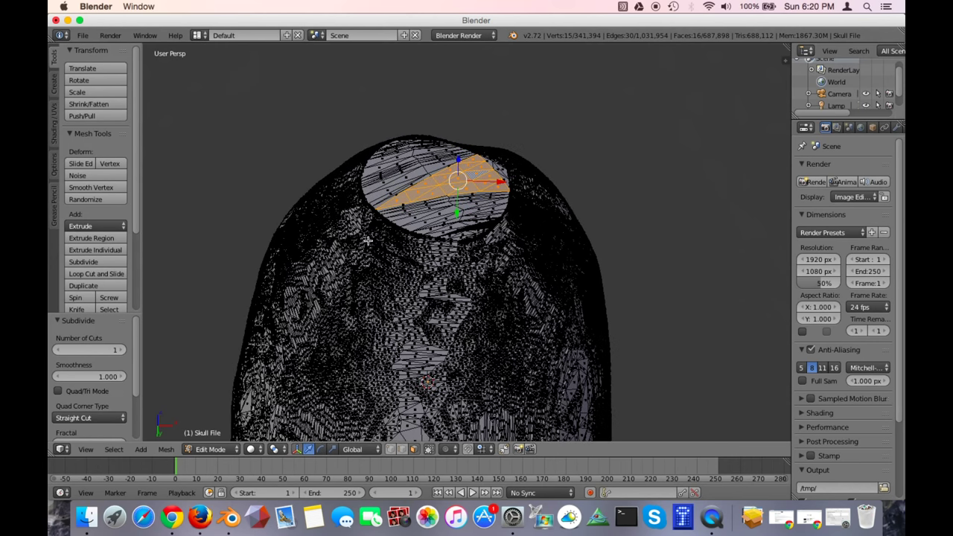
scroll(367, 240, up, 2)
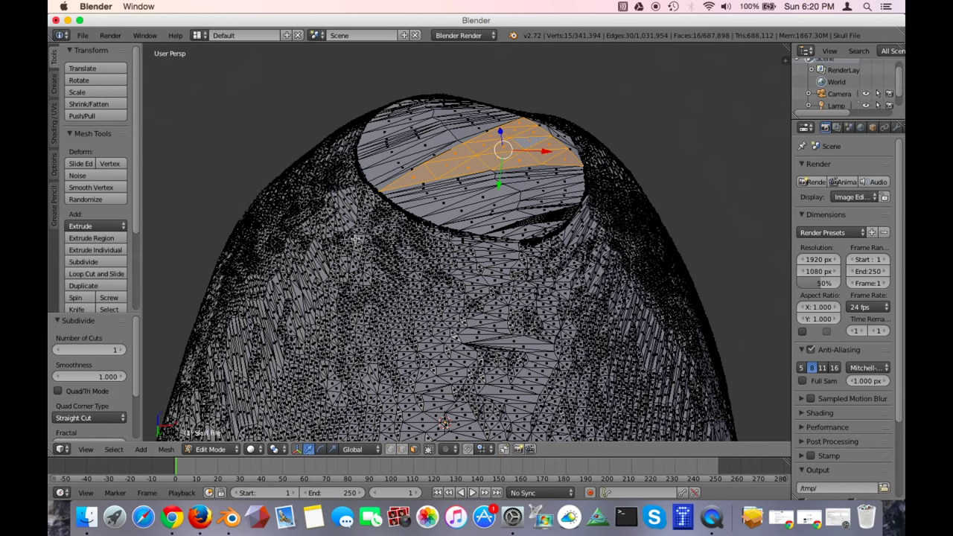
scroll(356, 238, up, 2)
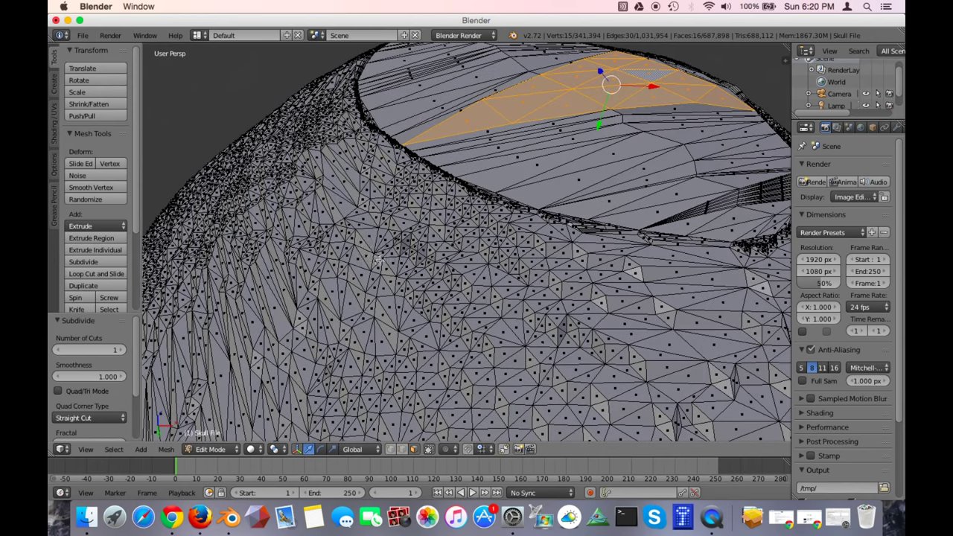
click(210, 451)
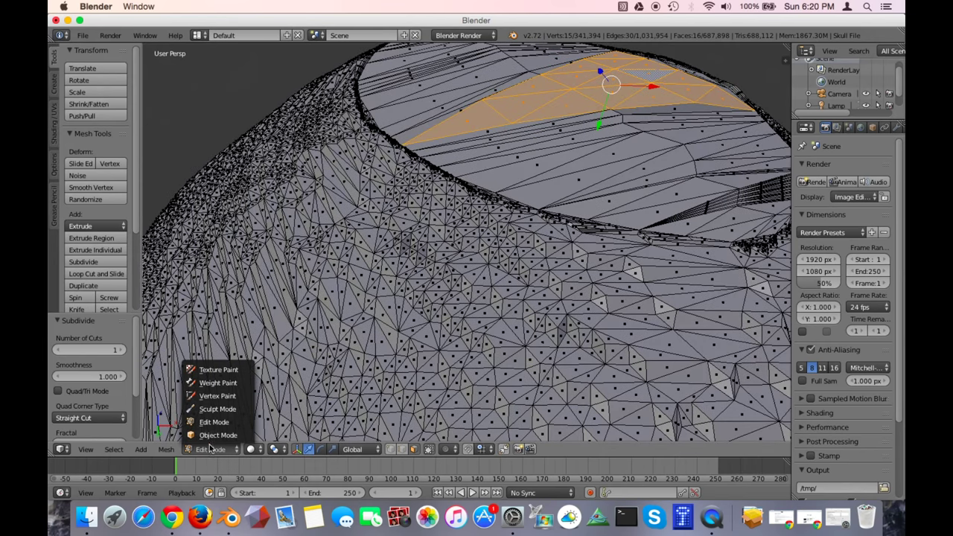
click(223, 434)
Orbit around the closed skull to inspect the eye sockets, face and cranium front
scroll(325, 263, down, 6)
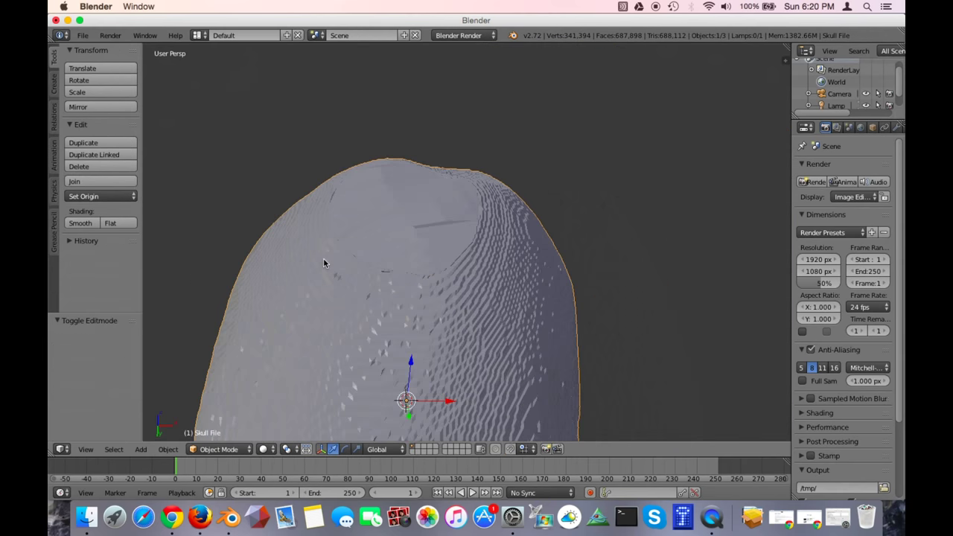
middle_drag(374, 262, 381, 316)
scroll(404, 268, down, 3)
mouse_move(405, 268)
middle_down()
mouse_move(395, 298)
mouse_move(397, 283)
middle_up()
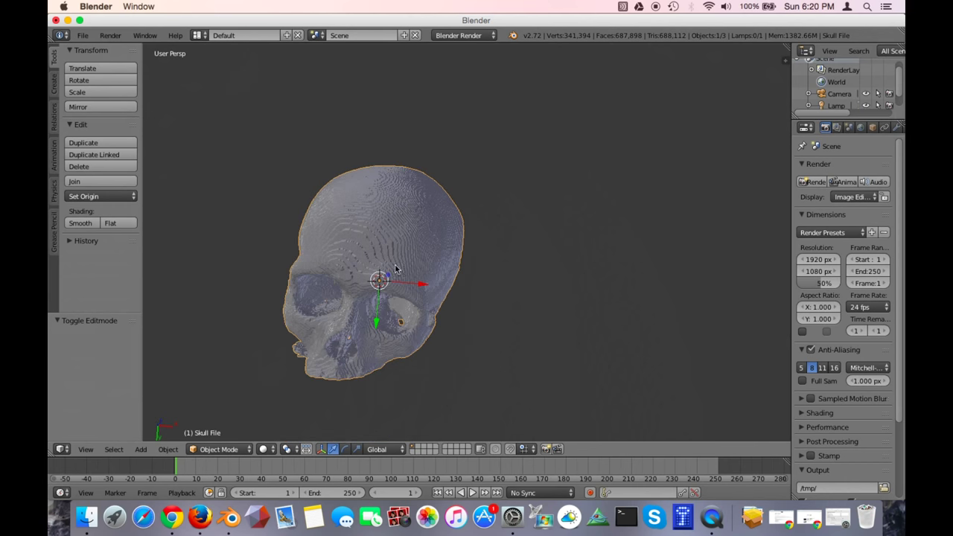
scroll(394, 213, up, 5)
middle_drag(394, 206, 374, 262)
scroll(375, 262, down, 3)
scroll(370, 299, up, 2)
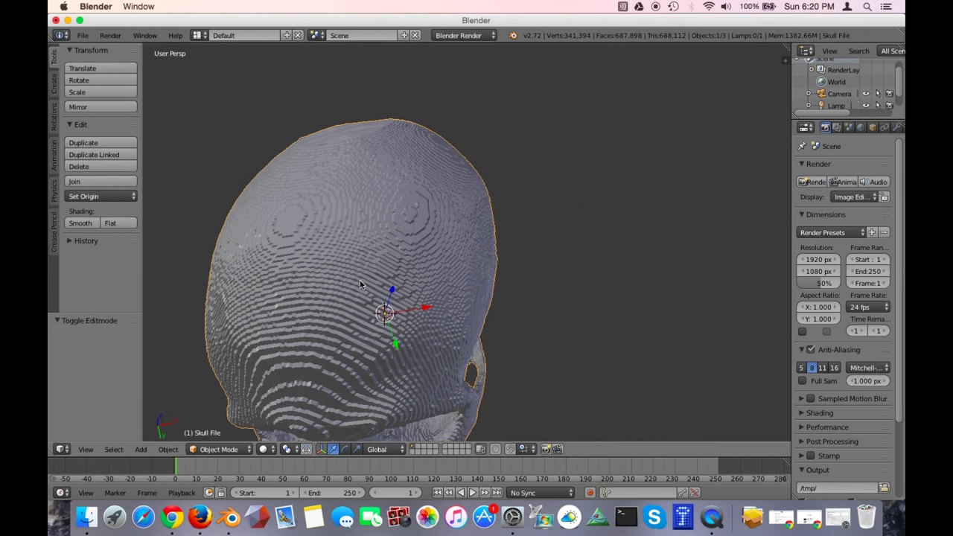
click(222, 448)
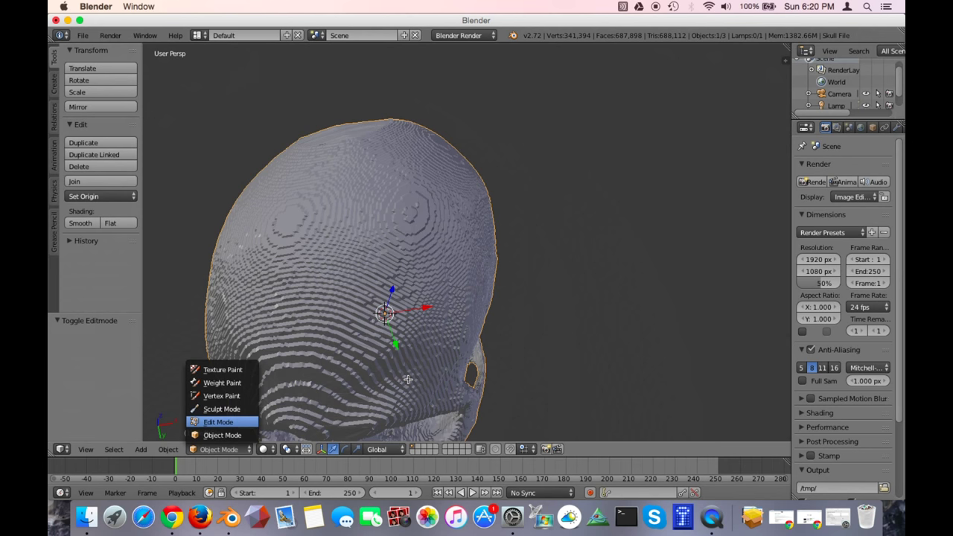
Enter Edit Mode and select the entire skull mesh
key(Return)
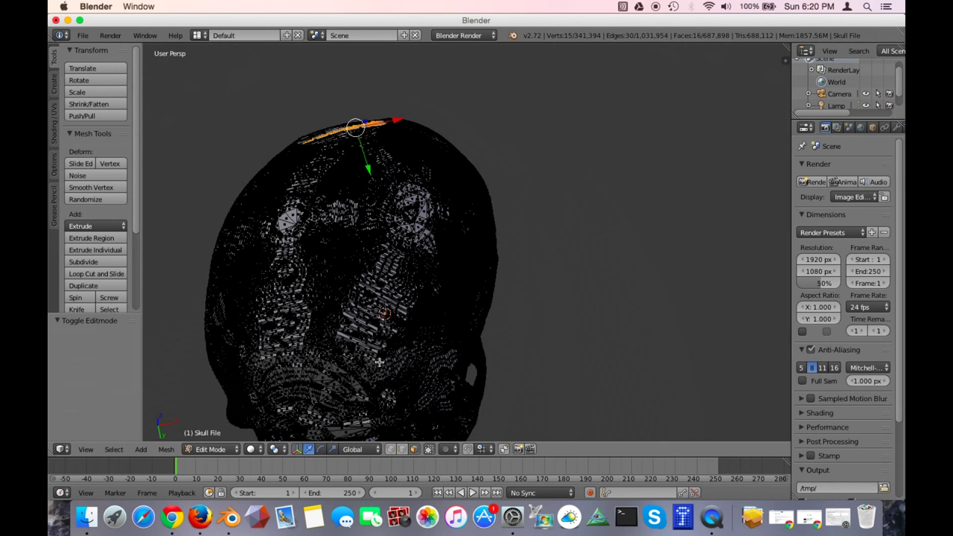
key(a)
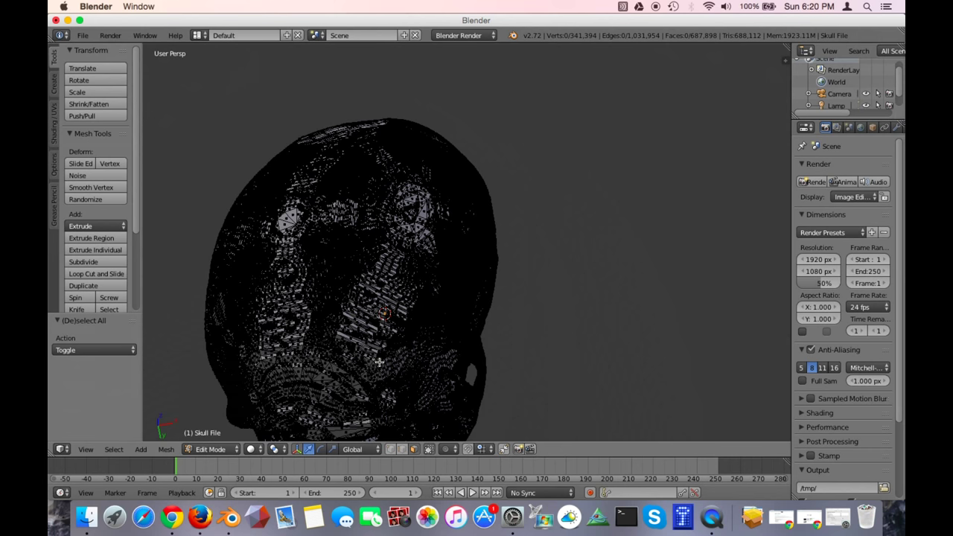
key(a)
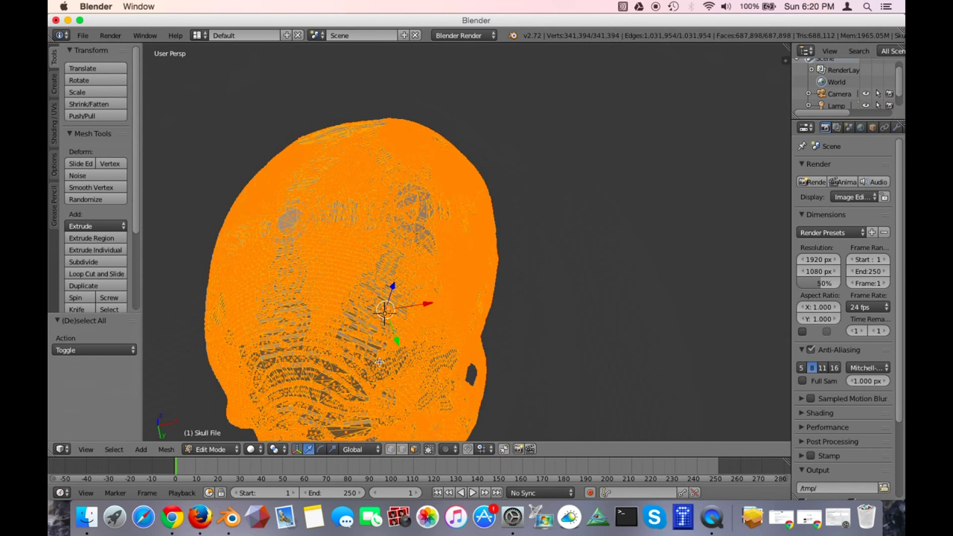
key(a)
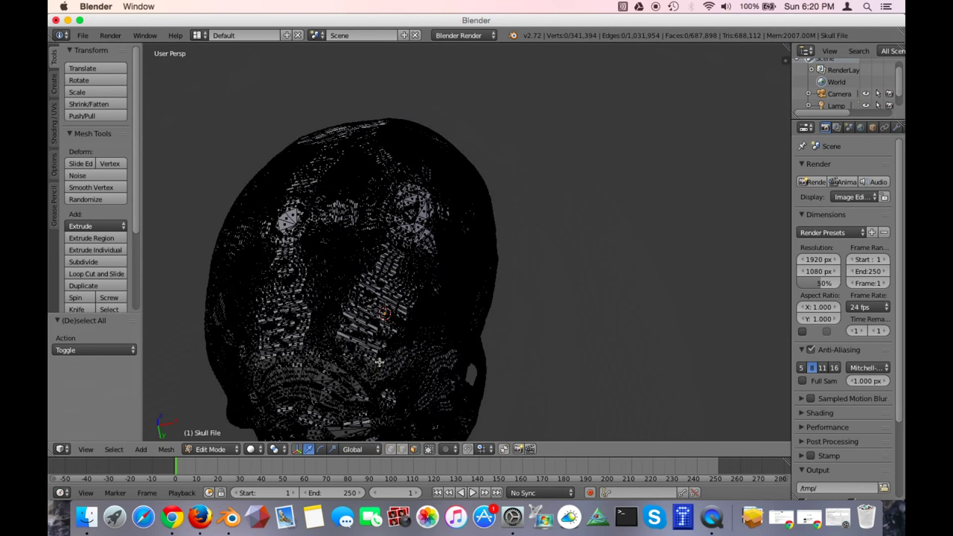
key(a)
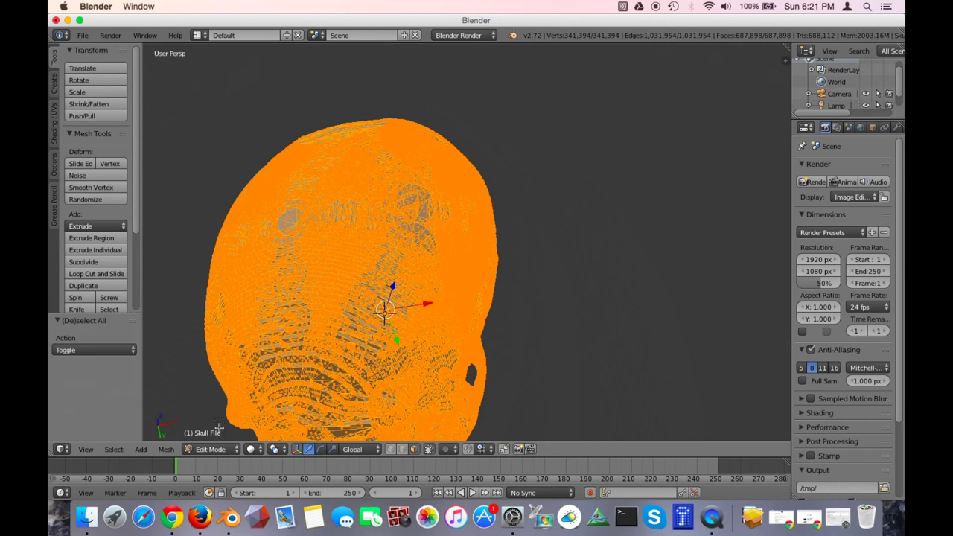
Triangulate all faces with Beauty methods, giving 688,112 triangles
click(166, 450)
mouse_move(211, 287)
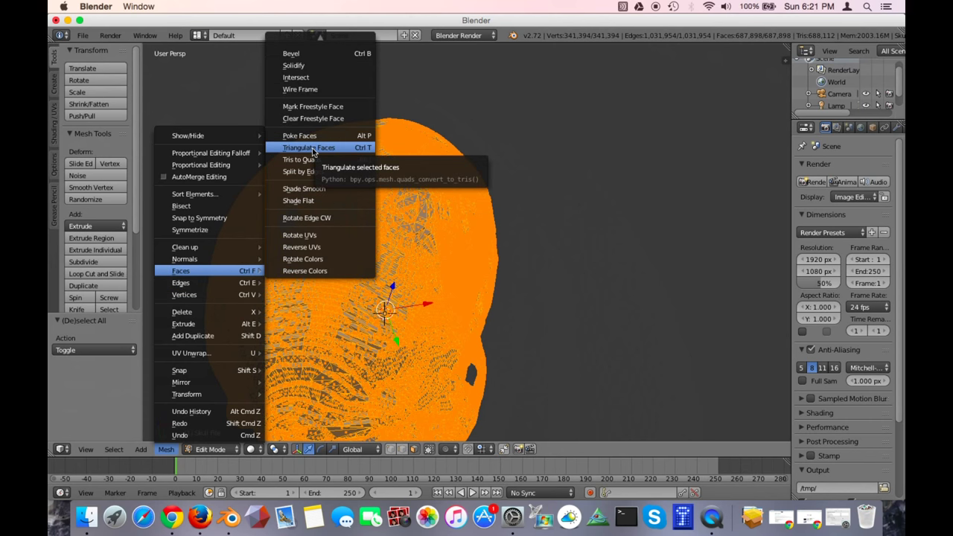
click(338, 148)
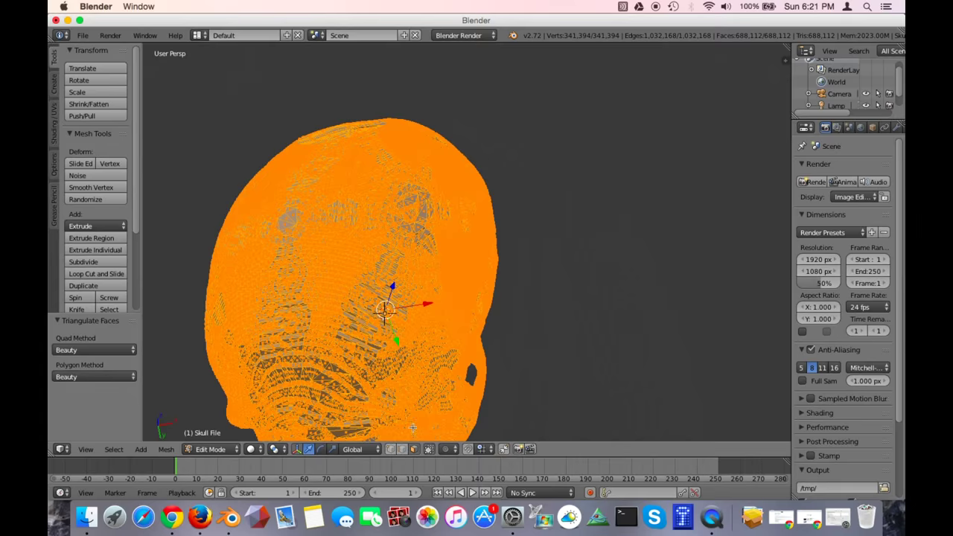
scroll(424, 329, down, 2)
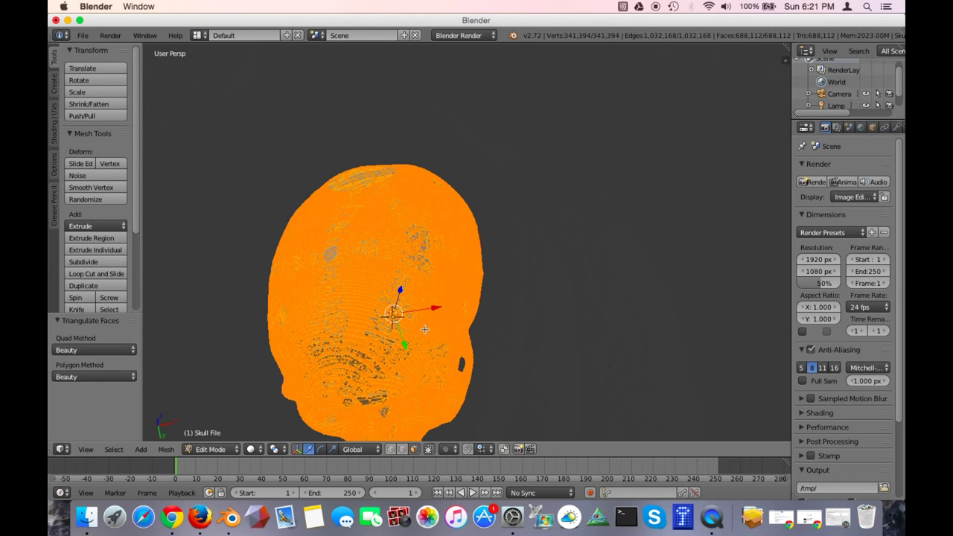
click(212, 449)
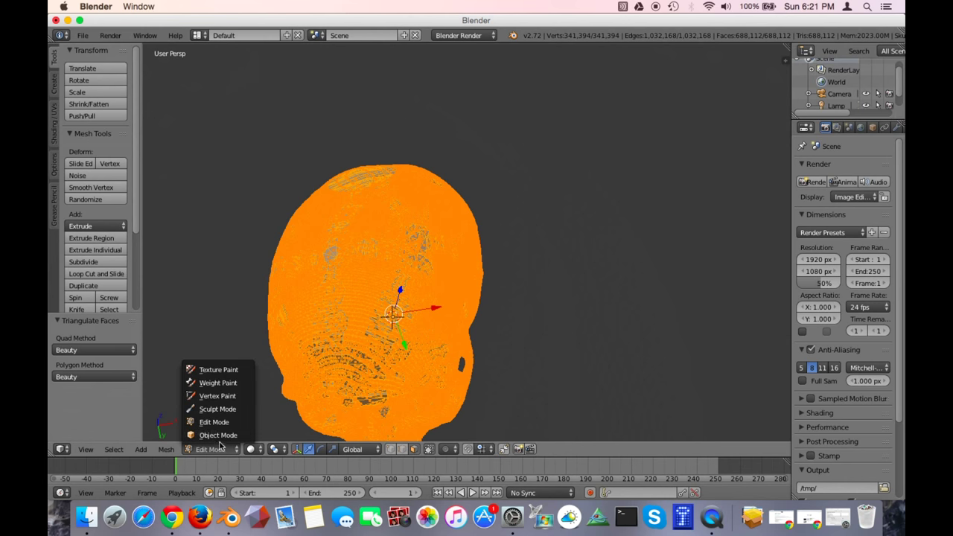
Return to Object Mode, orbit to a frontal view and widen the Properties panel
click(219, 435)
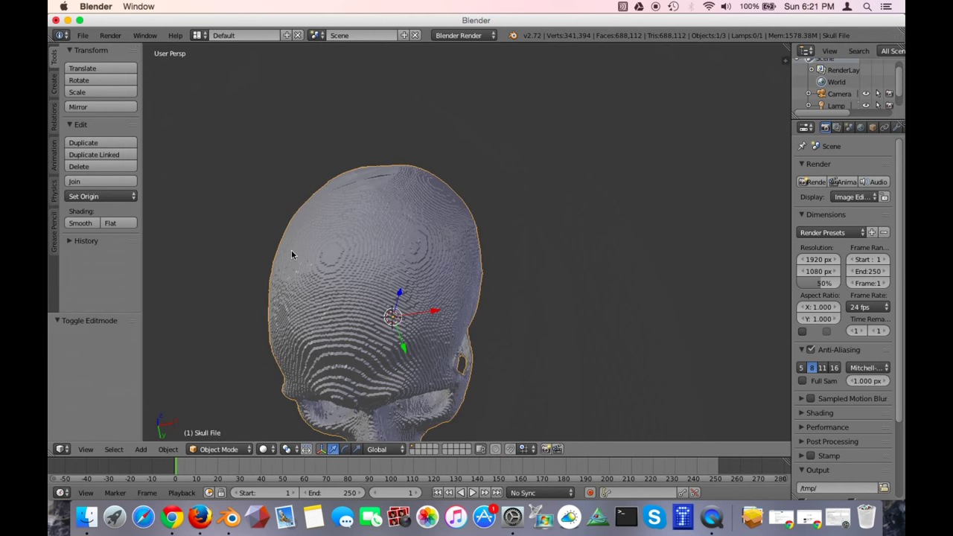
scroll(317, 292, down, 3)
scroll(318, 298, up, 3)
middle_drag(319, 298, 326, 288)
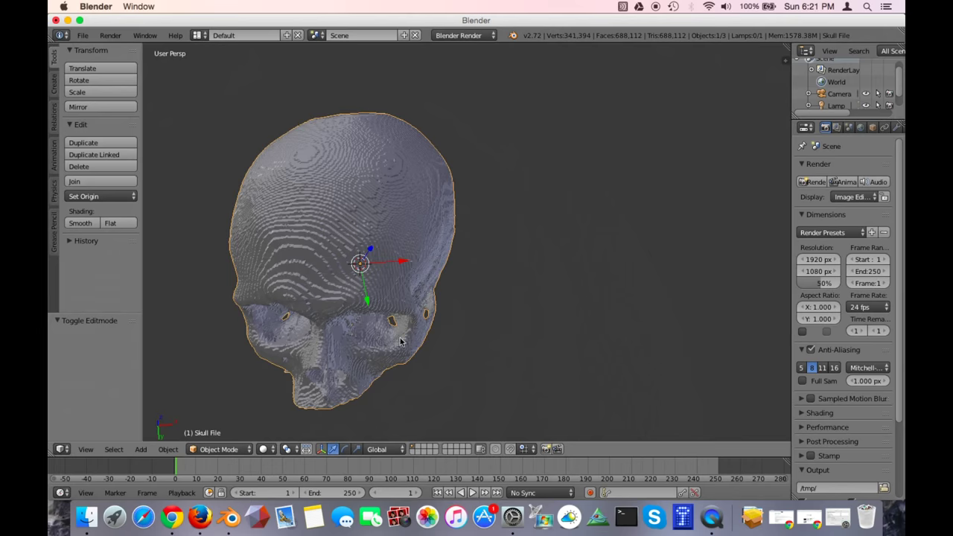
drag(791, 169, 761, 173)
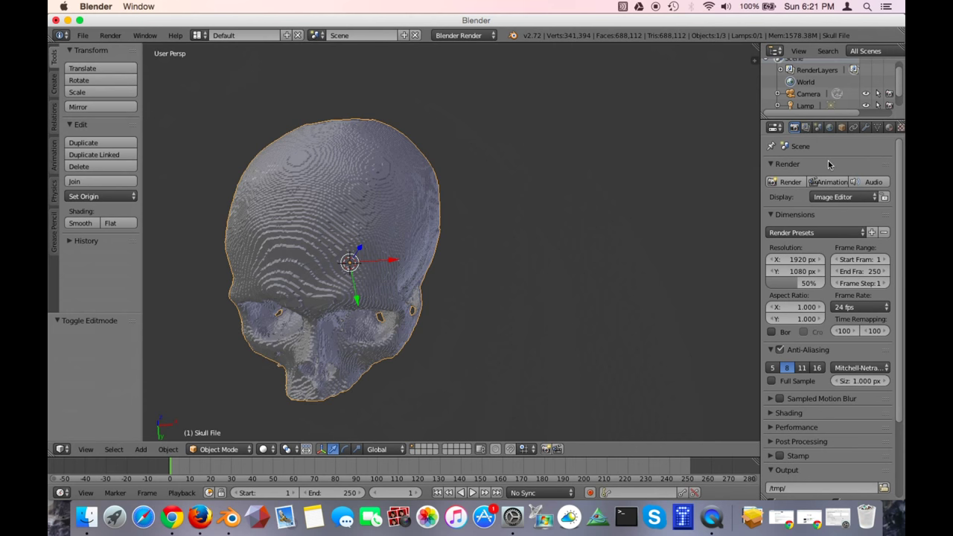
Add a Smooth modifier to the skull from the Modifiers tab's Deform list
click(866, 128)
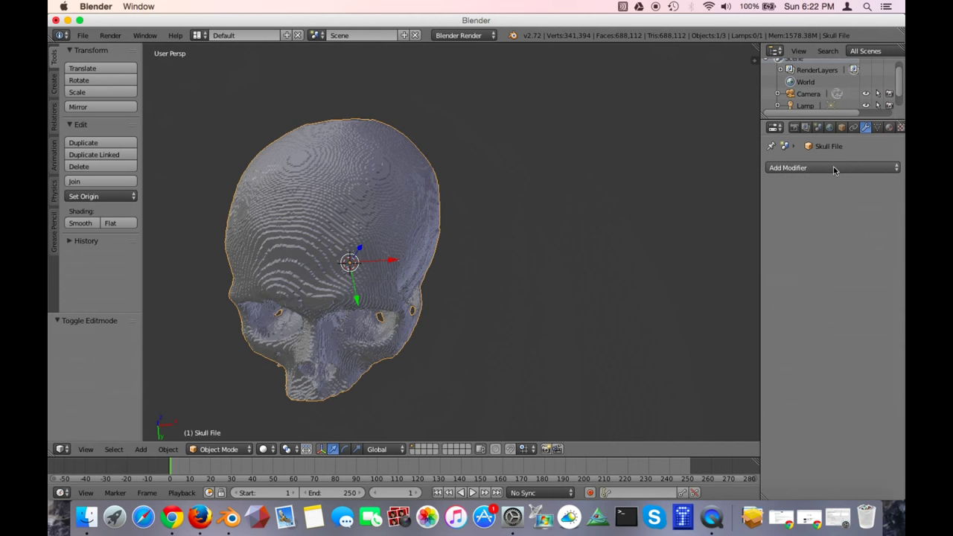
click(796, 170)
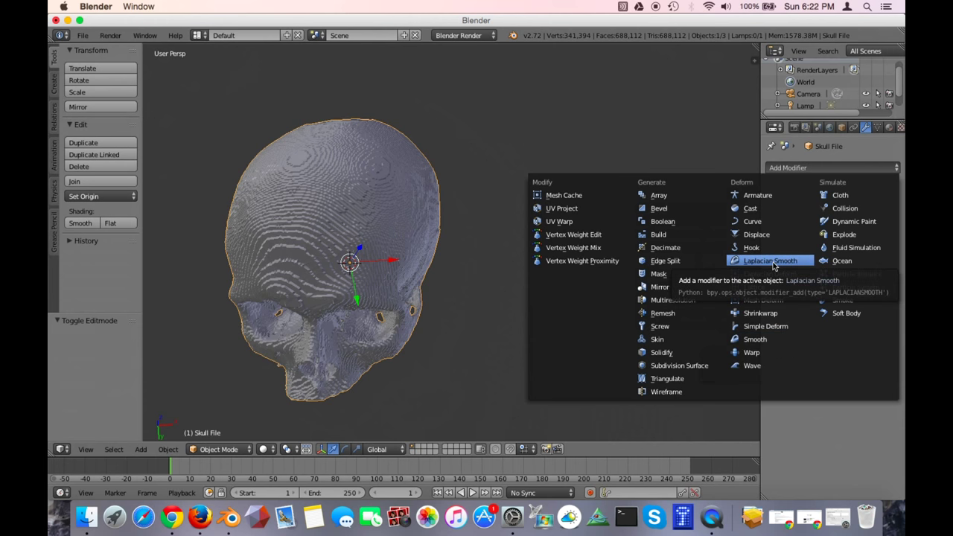
click(772, 341)
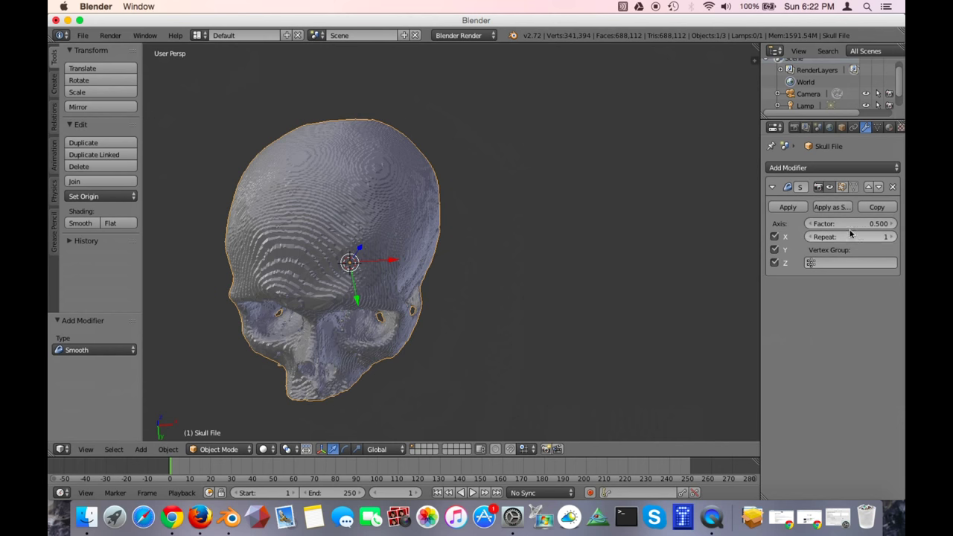
Raise the Smooth modifier's Repeat count to 20
middle_drag(535, 272, 428, 202)
scroll(445, 274, up, 5)
scroll(445, 258, down, 4)
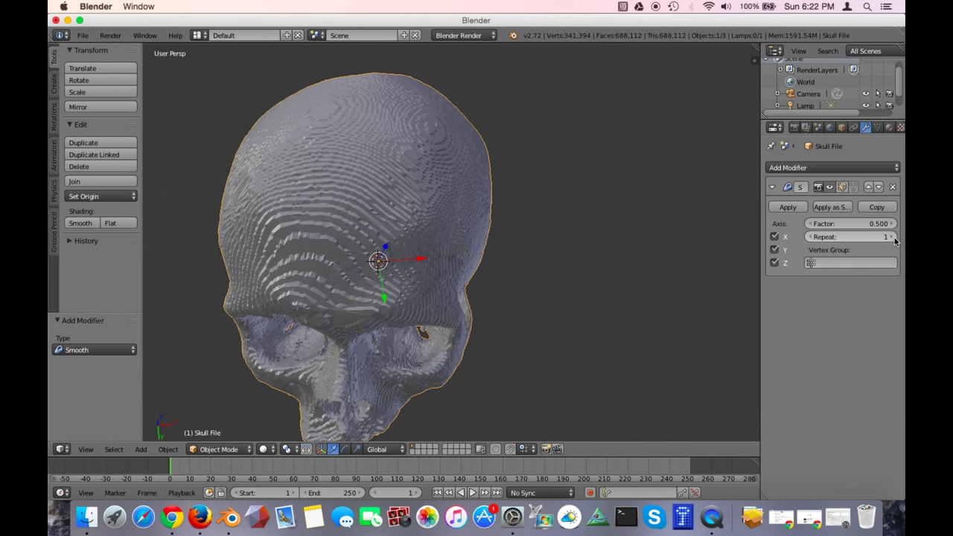
scroll(428, 224, up, 2)
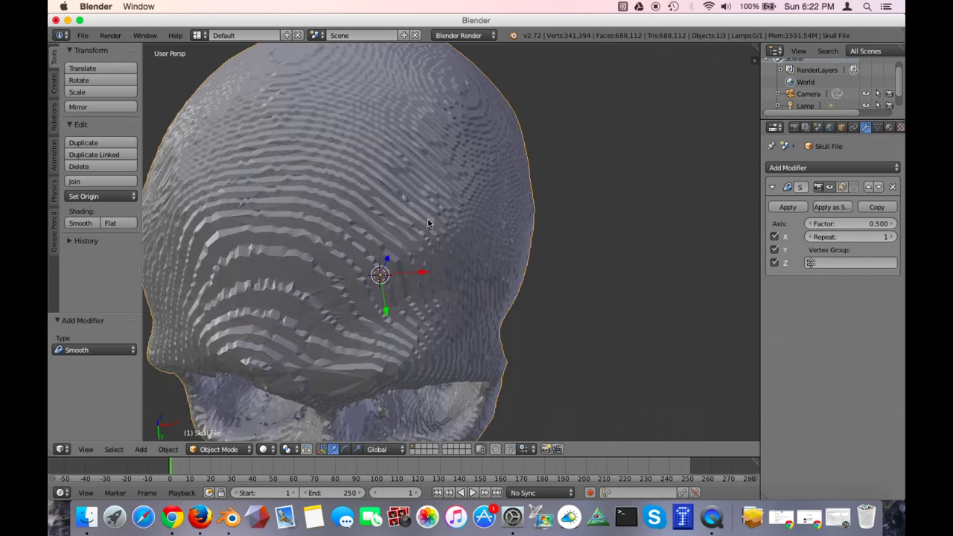
click(892, 238)
click(893, 237)
click(892, 237)
click(893, 237)
click(892, 238)
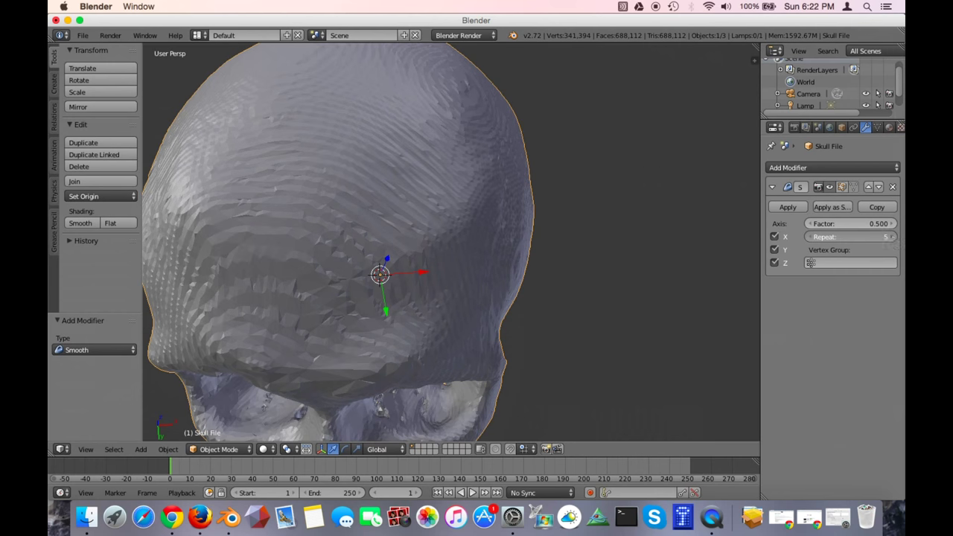
click(892, 238)
click(893, 238)
click(892, 237)
click(892, 237)
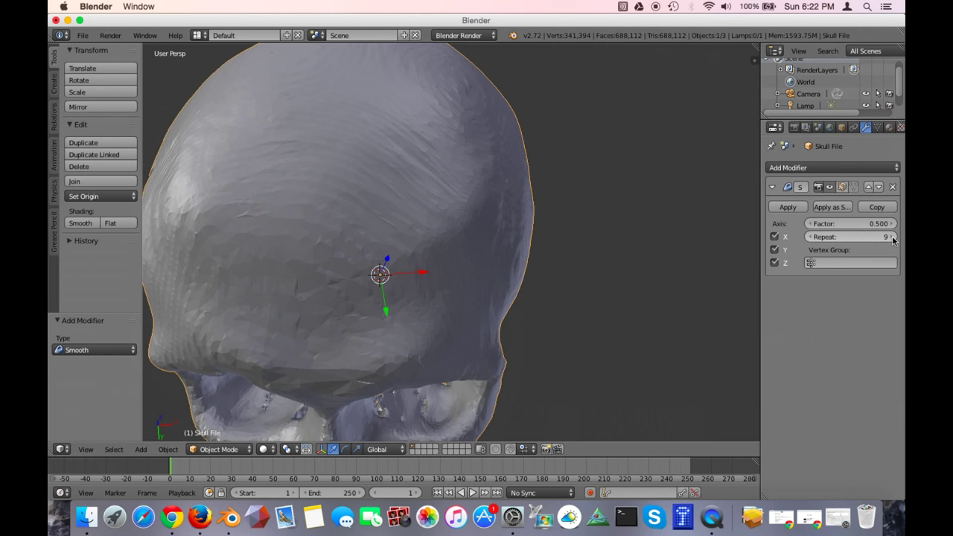
click(430, 283)
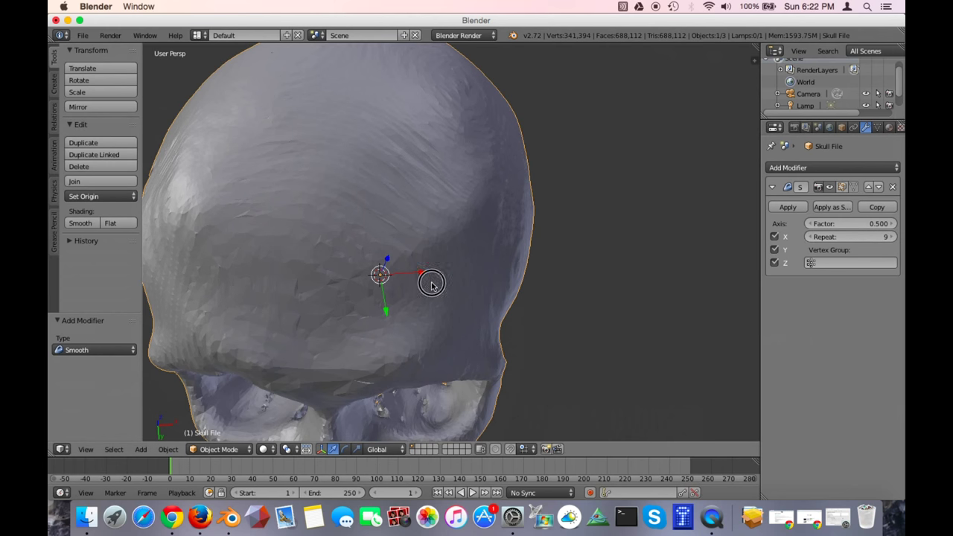
mouse_move(453, 286)
middle_down()
mouse_move(499, 293)
mouse_move(525, 344)
mouse_move(506, 265)
mouse_move(484, 249)
mouse_move(462, 258)
mouse_move(453, 287)
mouse_move(438, 290)
middle_up()
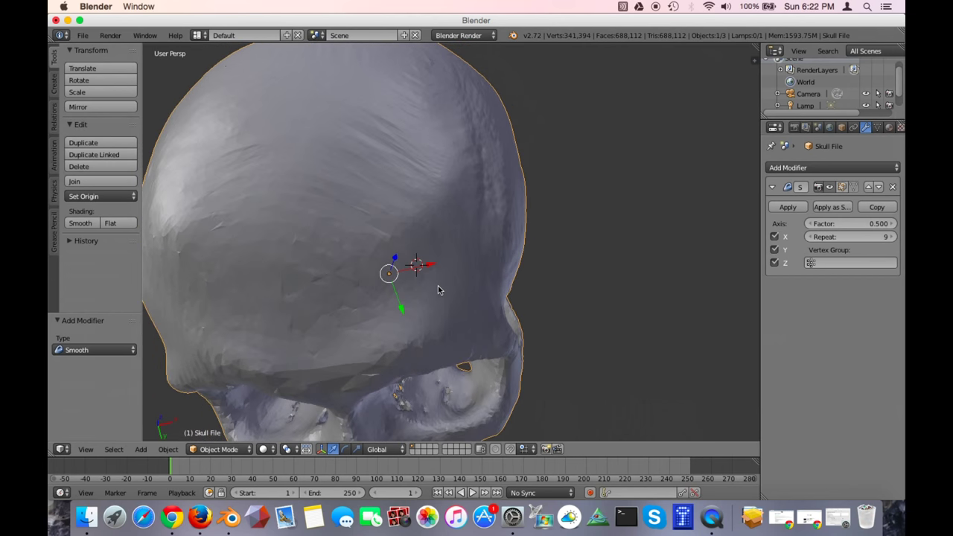
click(890, 237)
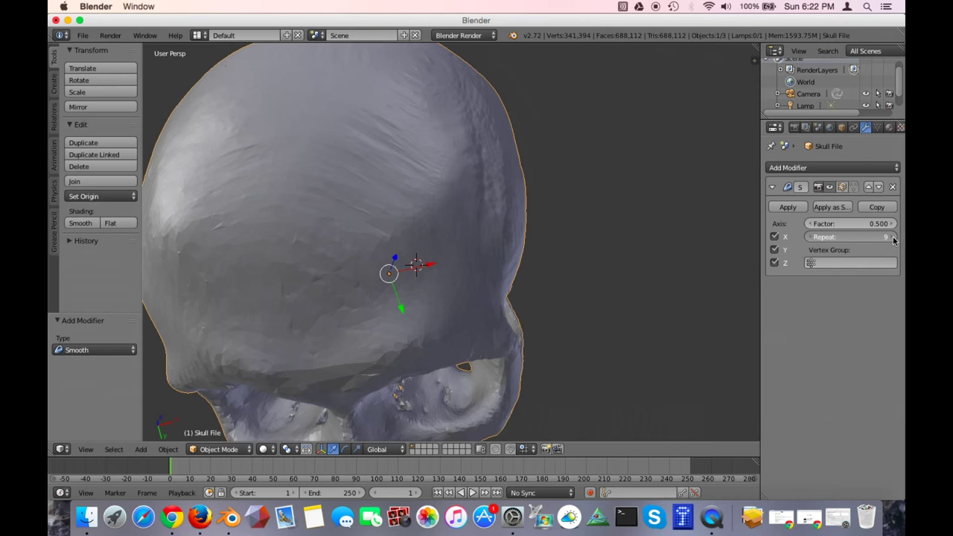
click(881, 238)
text(20)
key(Return)
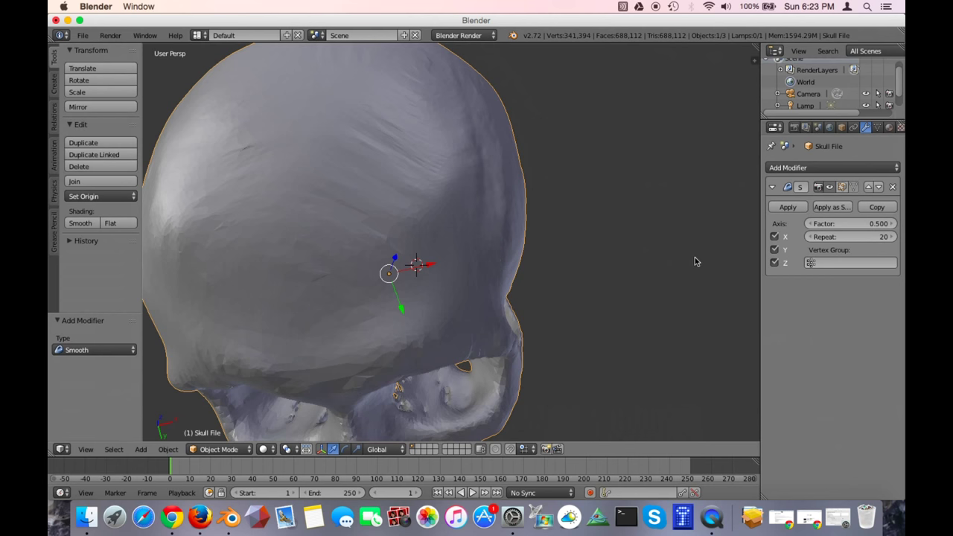
Apply the Smooth modifier to bake the smoothing permanently into the Skull File mesh
middle_drag(559, 272, 546, 295)
scroll(451, 308, up, 2)
scroll(452, 306, down, 3)
mouse_move(484, 277)
middle_down()
mouse_move(500, 271)
mouse_move(479, 272)
mouse_move(487, 272)
middle_up()
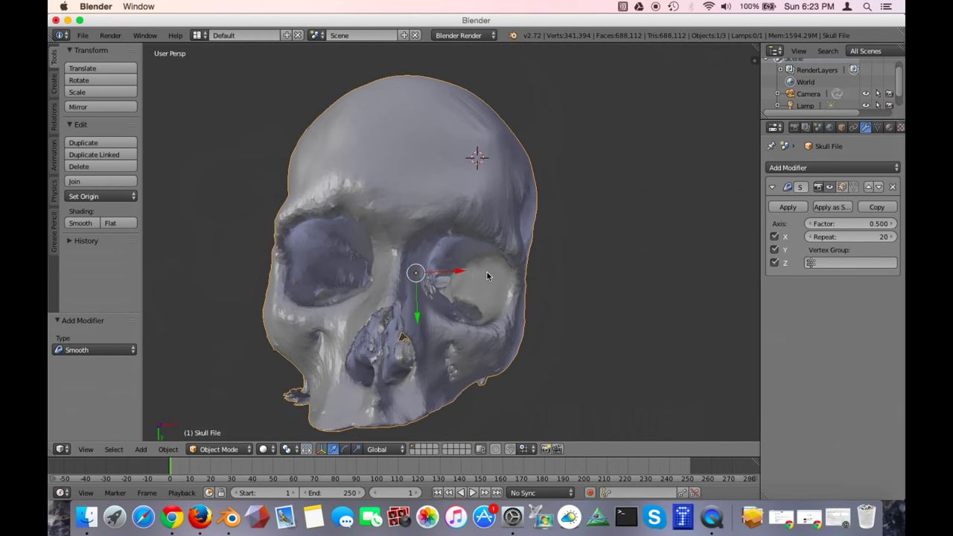
click(790, 209)
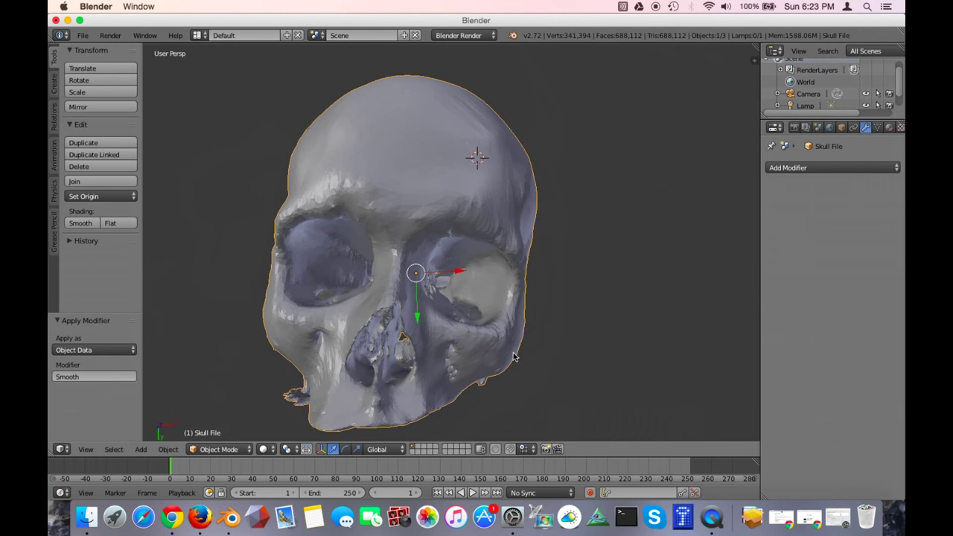
scroll(513, 356, down, 3)
scroll(501, 338, up, 3)
scroll(502, 338, down, 2)
middle_drag(509, 338, 486, 176)
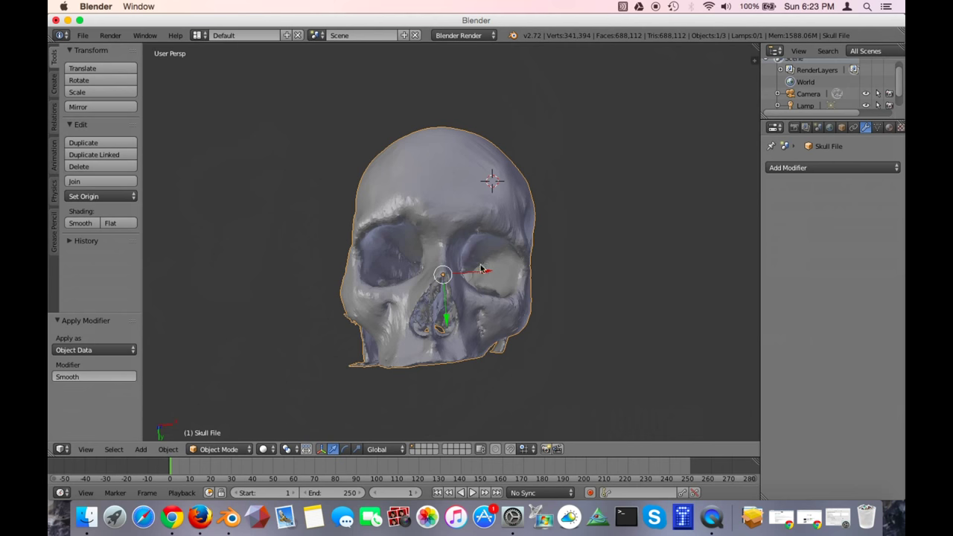
Export the skull as STL to the tutorial folder under the name 'skull file corrected.stl'
scroll(443, 319, up, 2)
scroll(443, 319, down, 2)
click(84, 37)
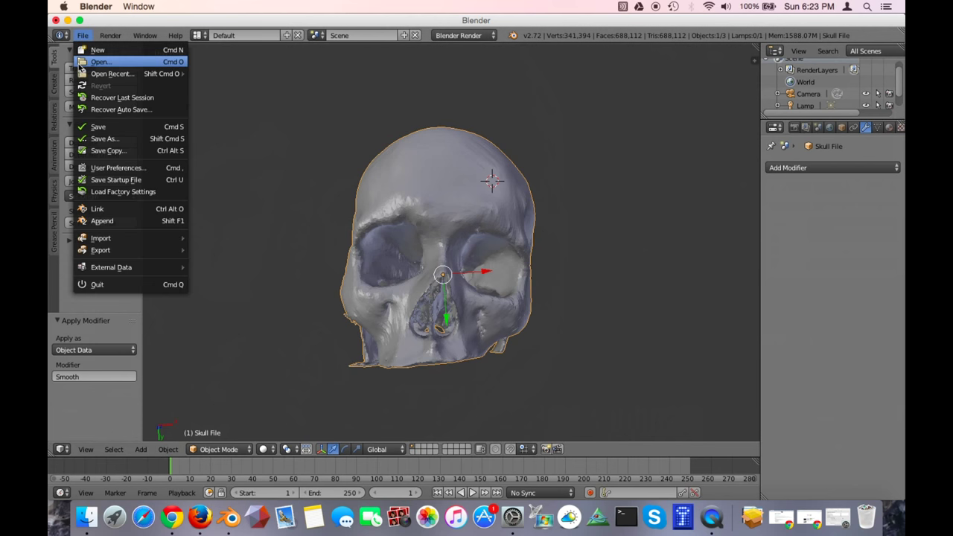
mouse_move(94, 252)
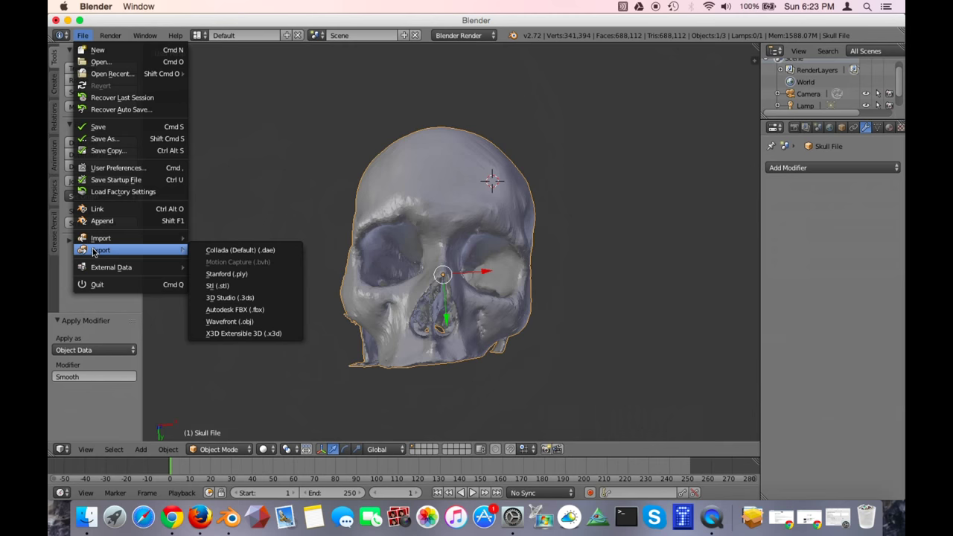
click(215, 287)
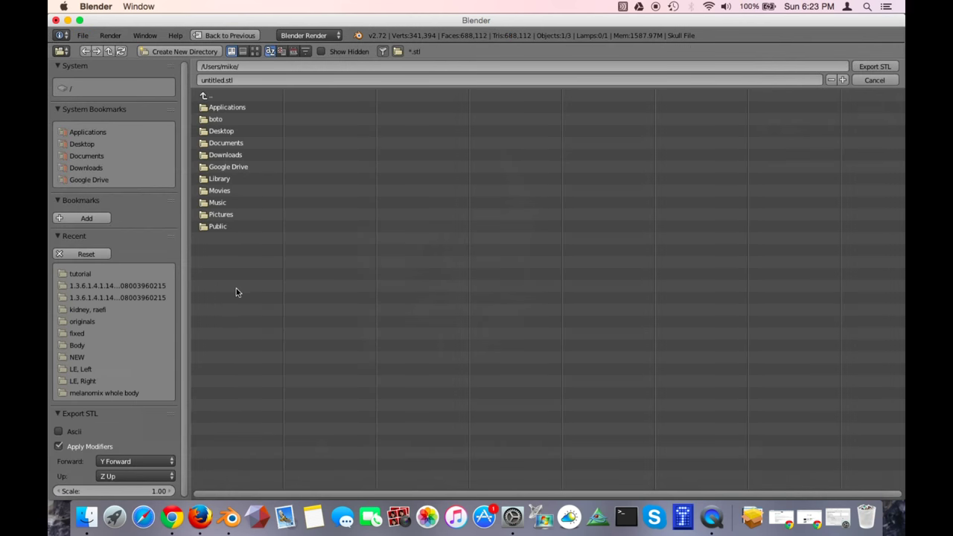
click(74, 273)
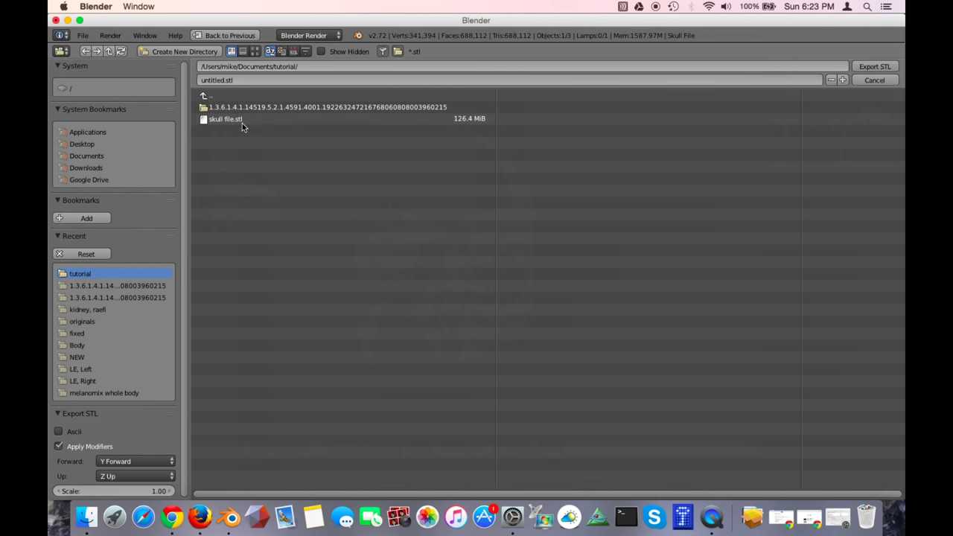
click(230, 81)
text(skull file corrected)
click(891, 66)
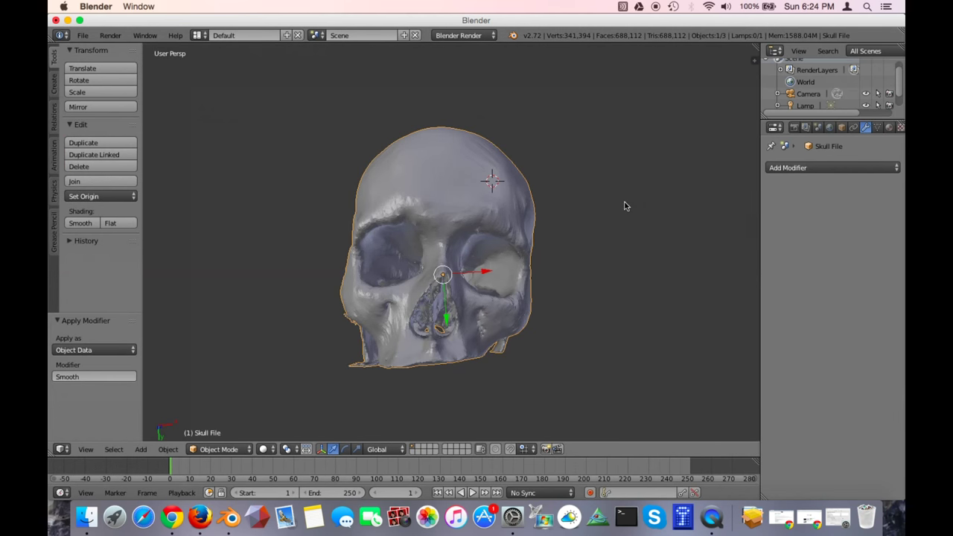
Check in Finder that the 34.4 MB 'skull file corrected.stl' exists, then return to Blender
click(87, 516)
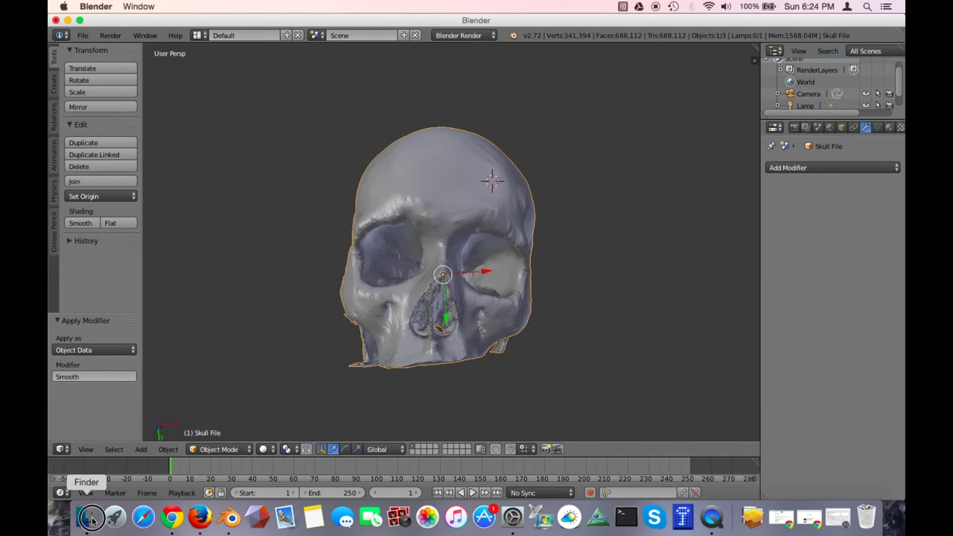
click(609, 225)
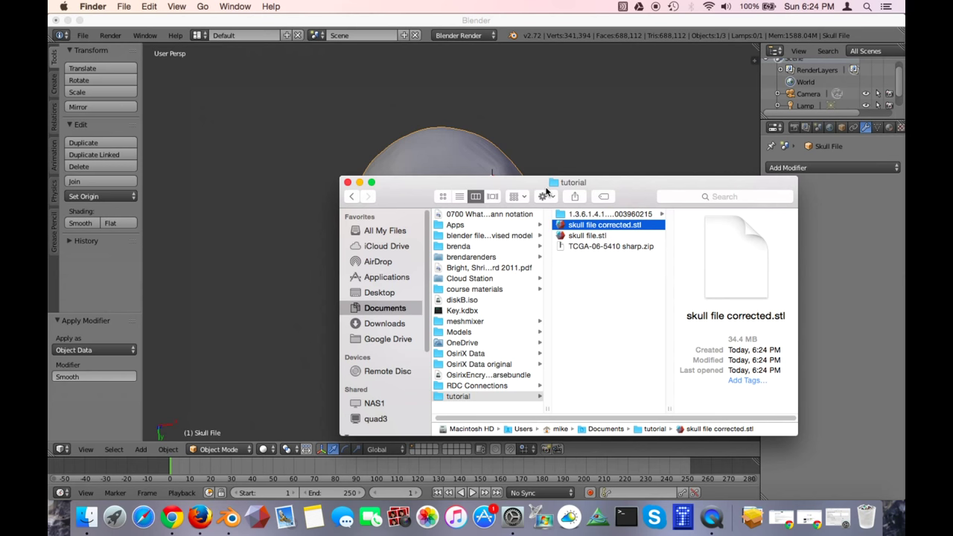
drag(639, 187, 650, 191)
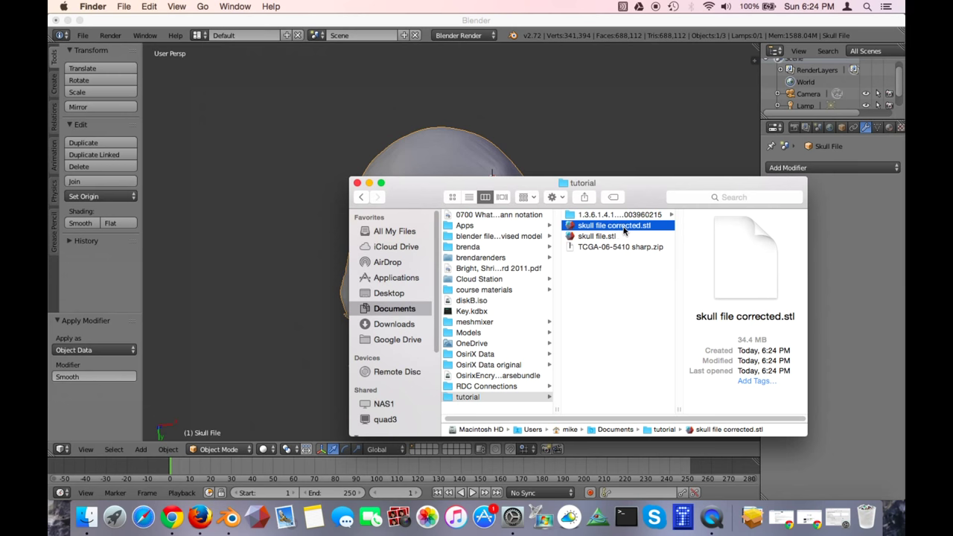
click(656, 6)
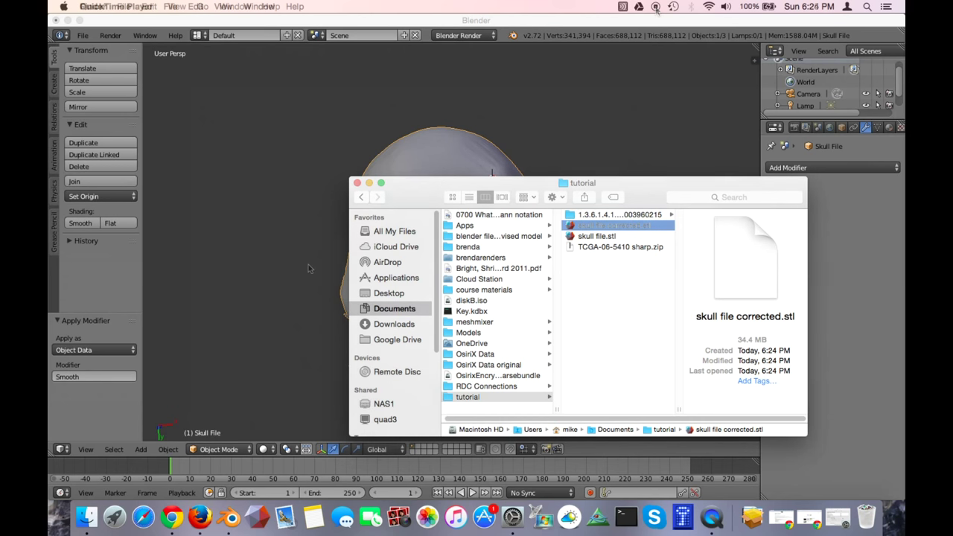
click(387, 26)
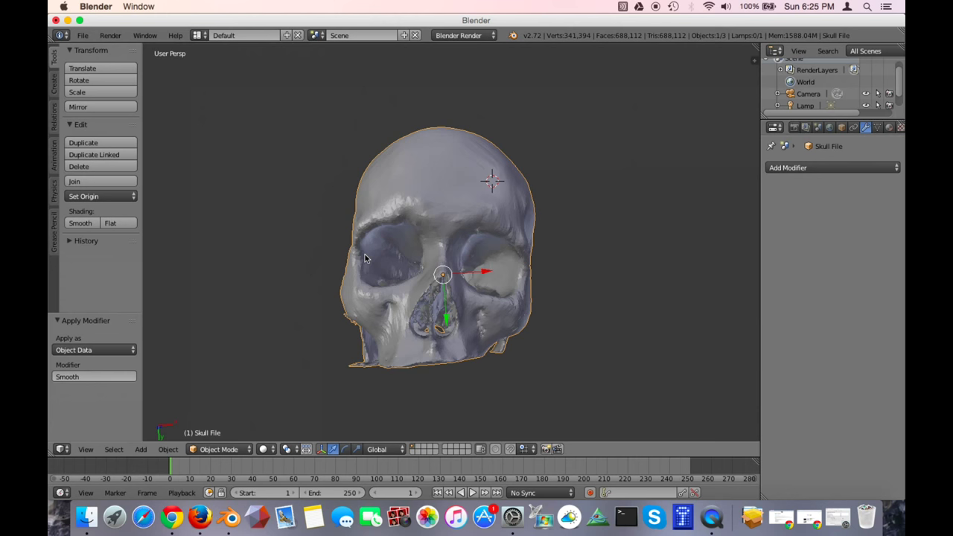
Switch the 3D view to Top view and zoom in on the skull
scroll(363, 234, down, 3)
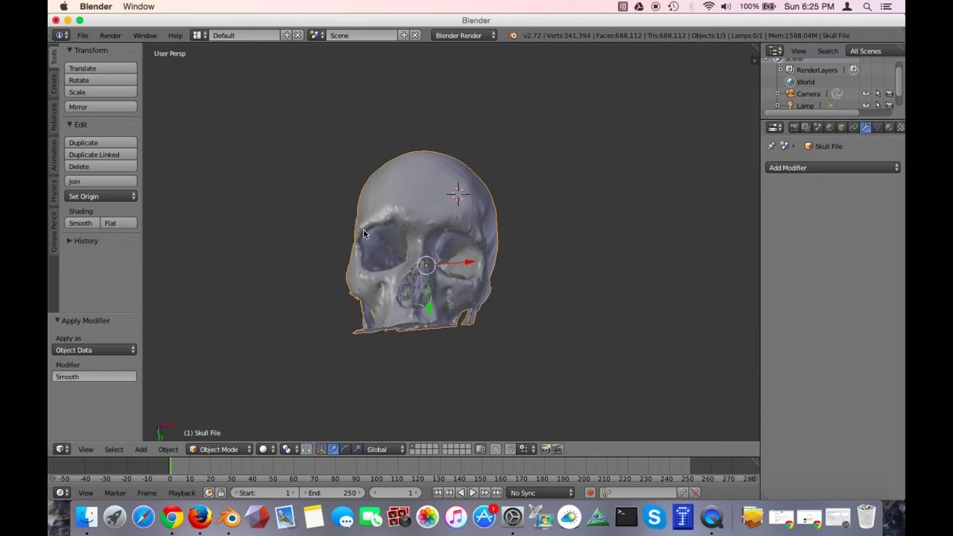
middle_drag(415, 245, 368, 249)
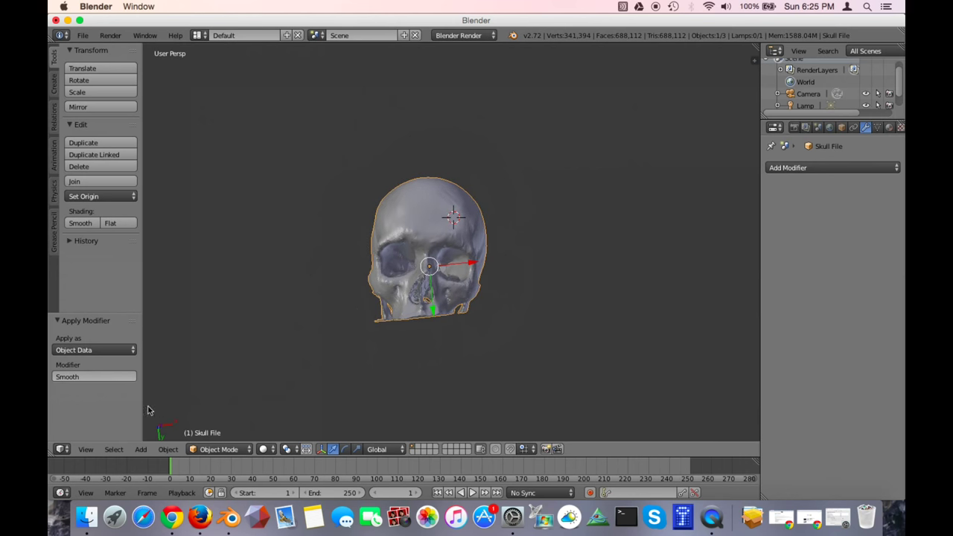
click(85, 449)
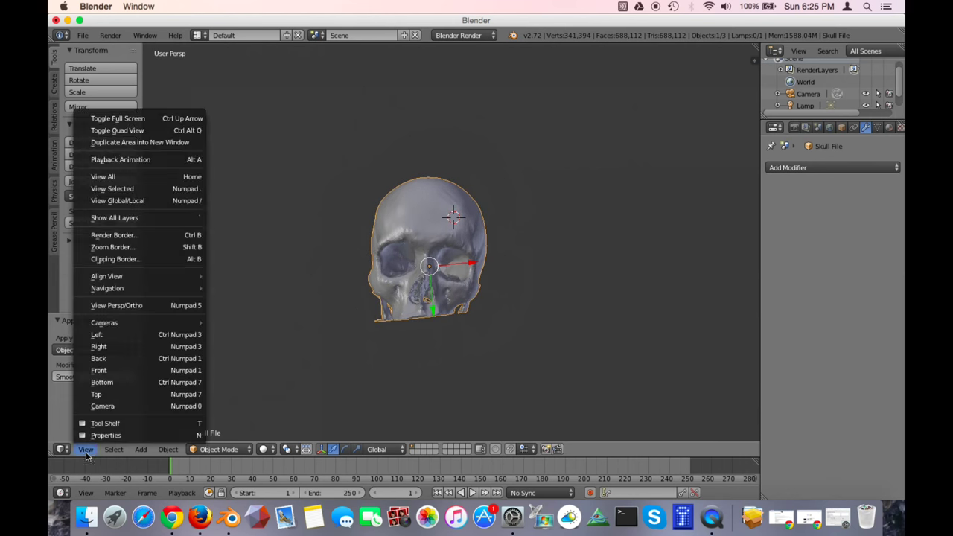
click(121, 370)
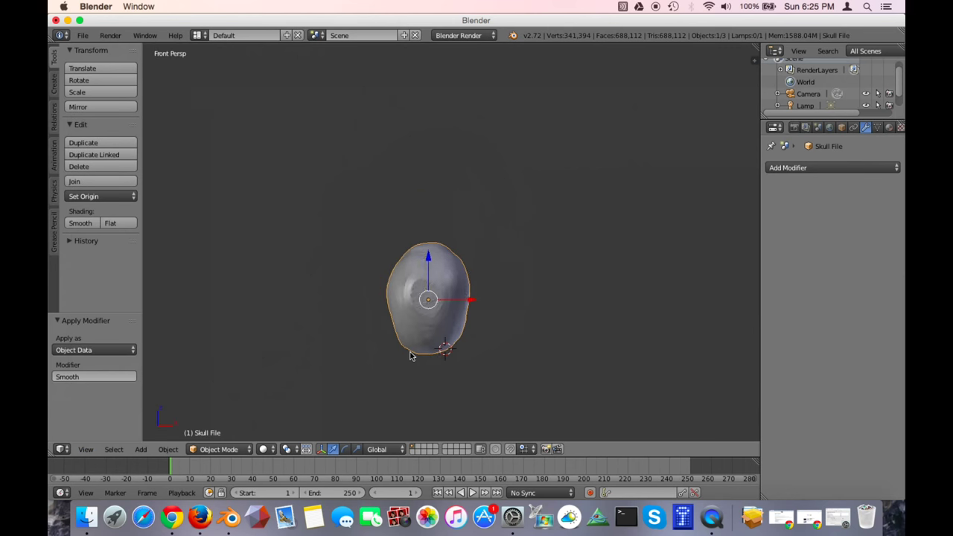
click(85, 448)
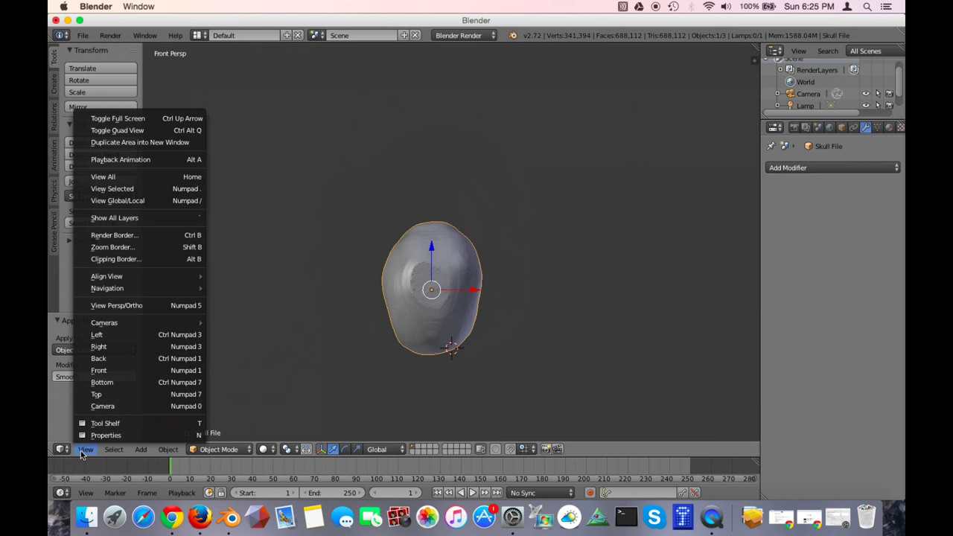
click(115, 393)
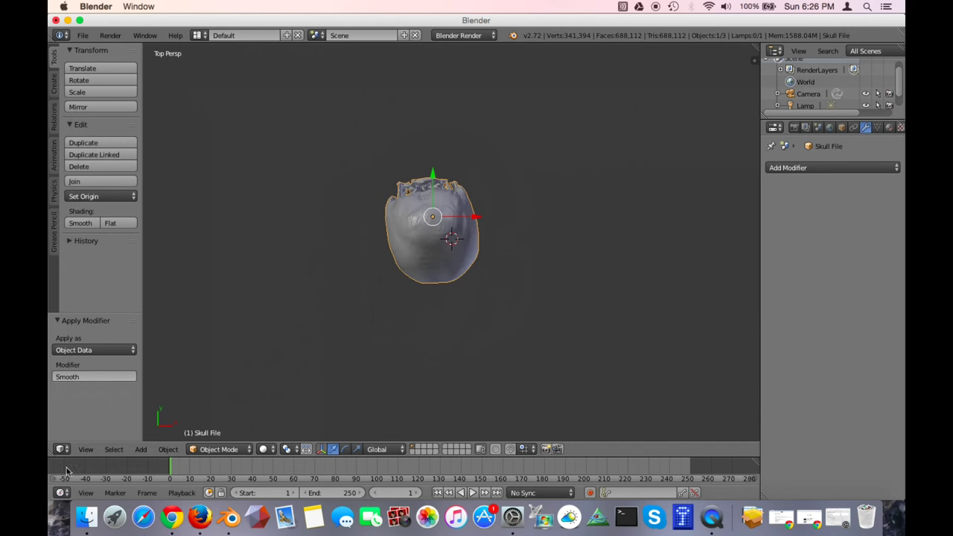
click(86, 450)
click(97, 393)
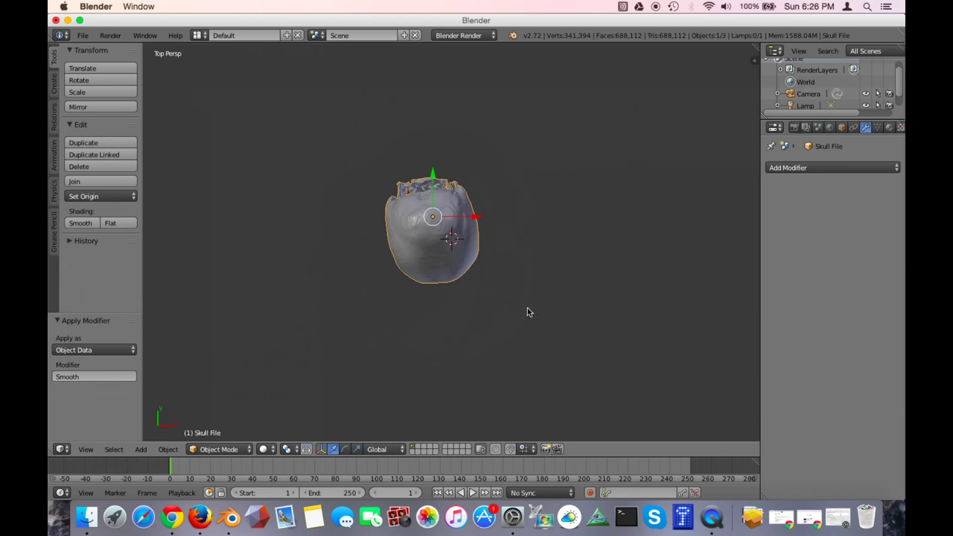
scroll(416, 224, up, 3)
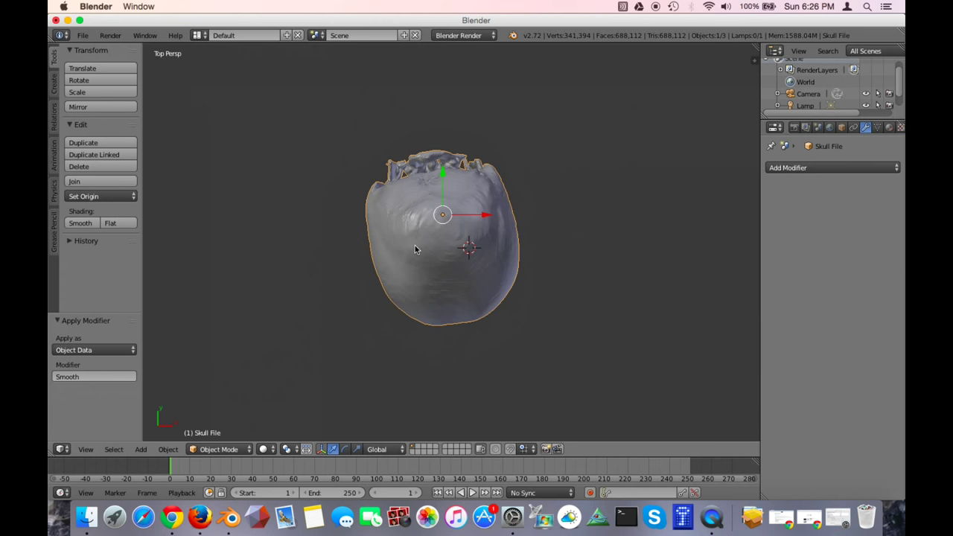
scroll(415, 249, up, 1)
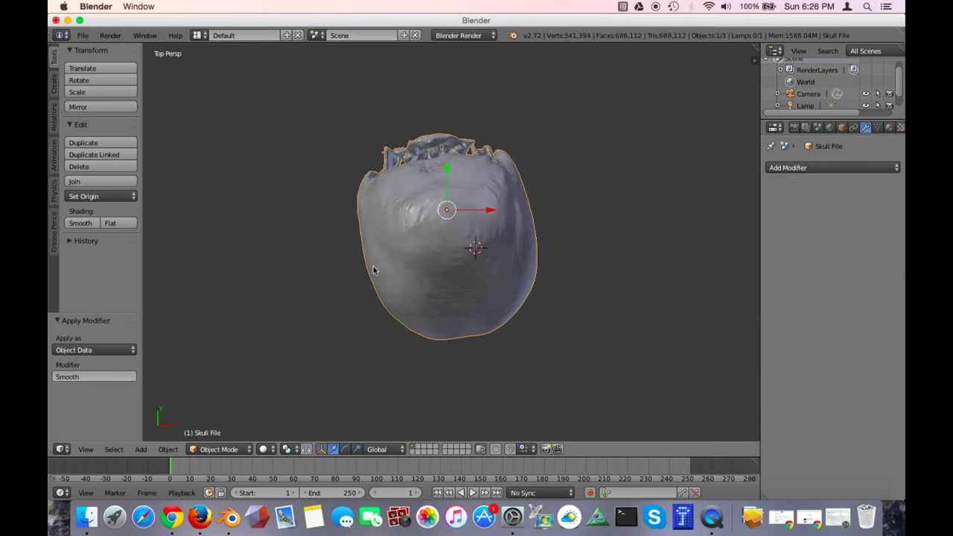
Rotate the skull 180° about the global X axis
key(r)
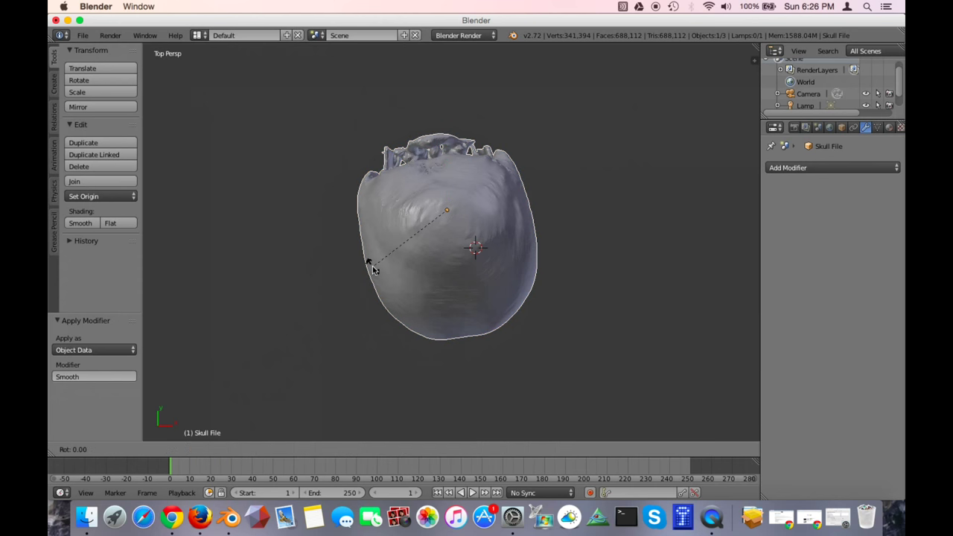
key(x)
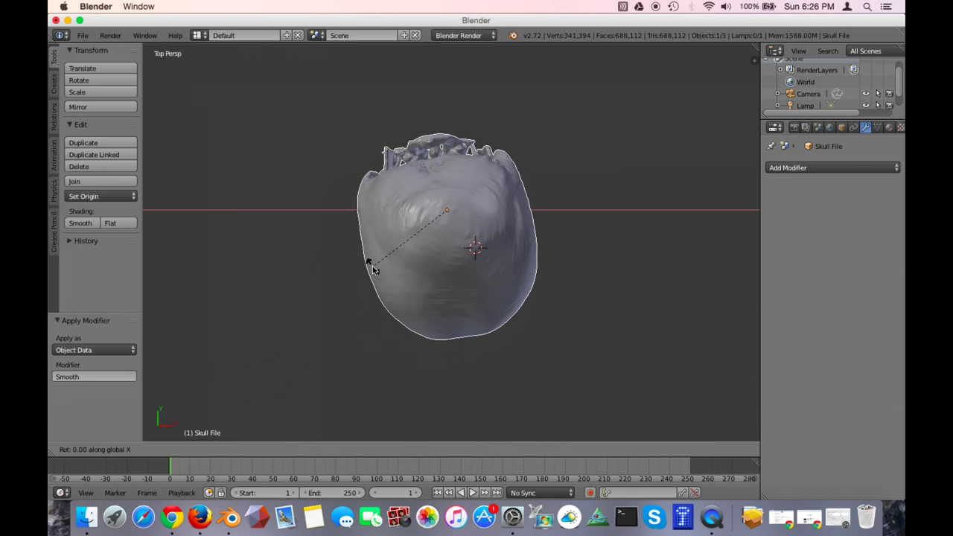
text(180)
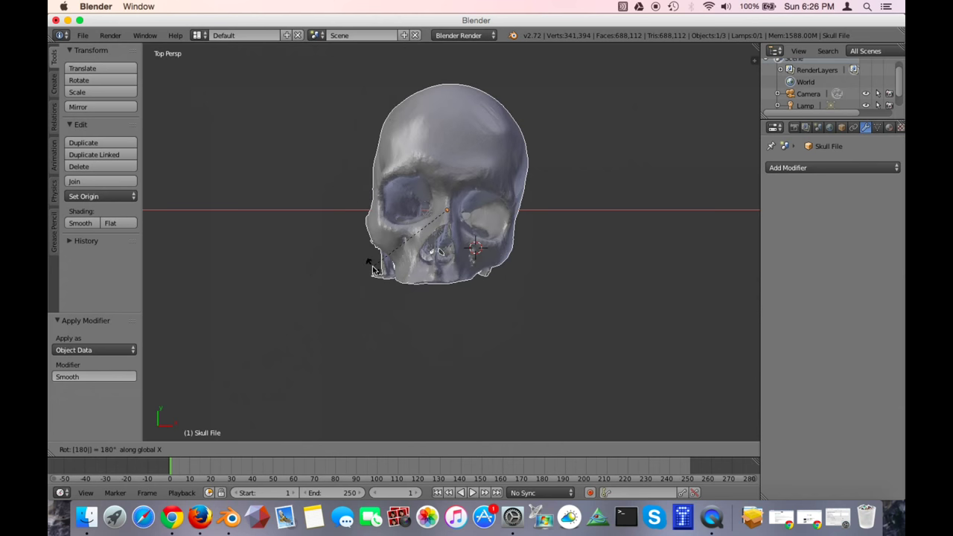
key(Return)
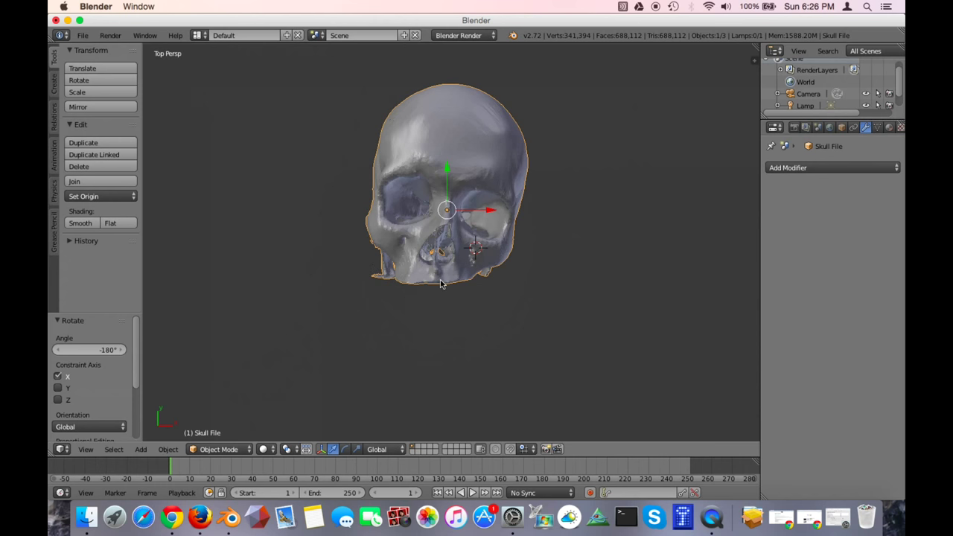
scroll(447, 195, down, 2)
scroll(447, 195, up, 2)
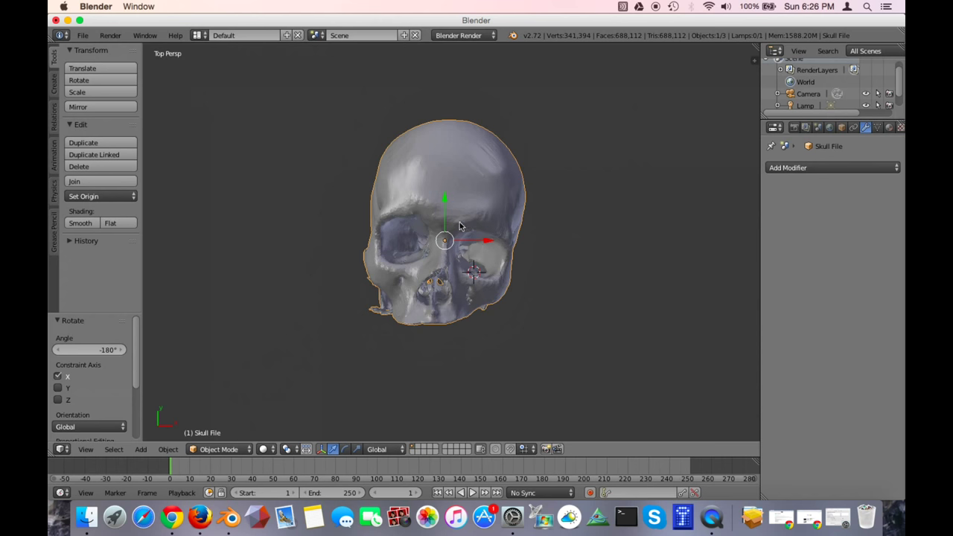
Export the STL again, overwriting 'skull file corrected.stl' in the tutorial folder
click(83, 37)
mouse_move(114, 252)
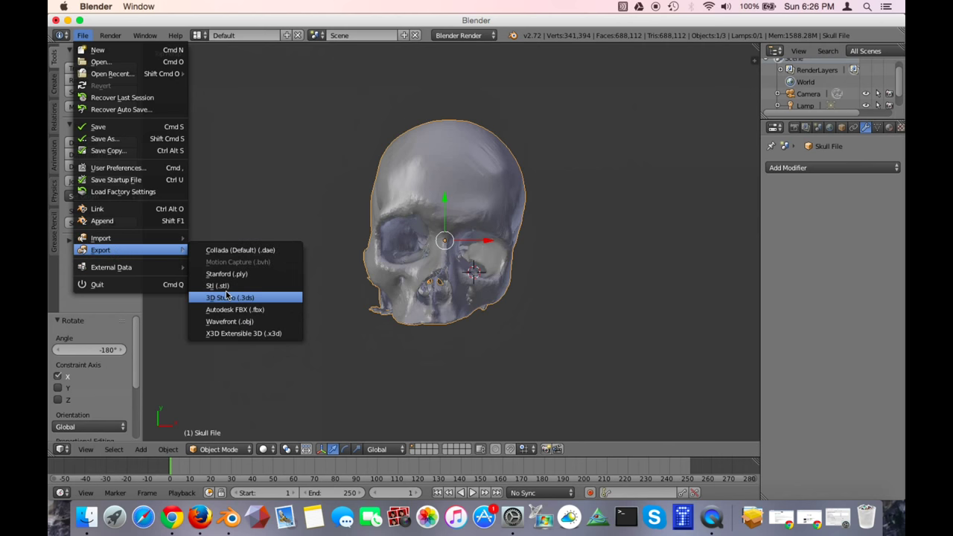
click(222, 286)
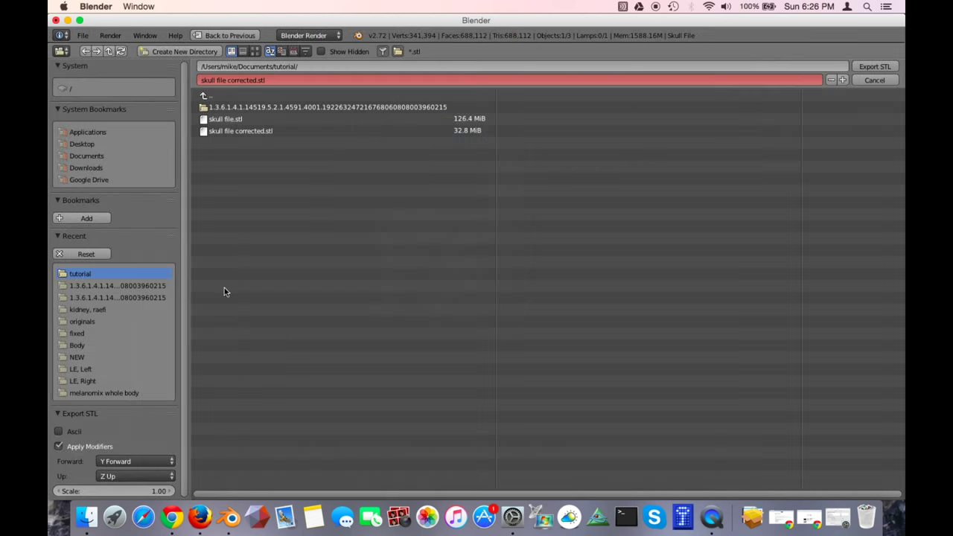
click(246, 133)
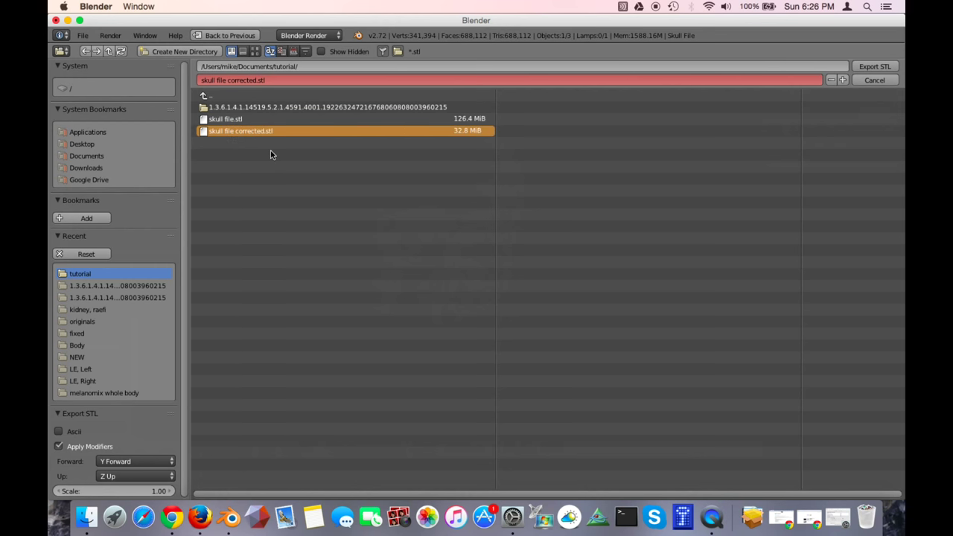
key(Return)
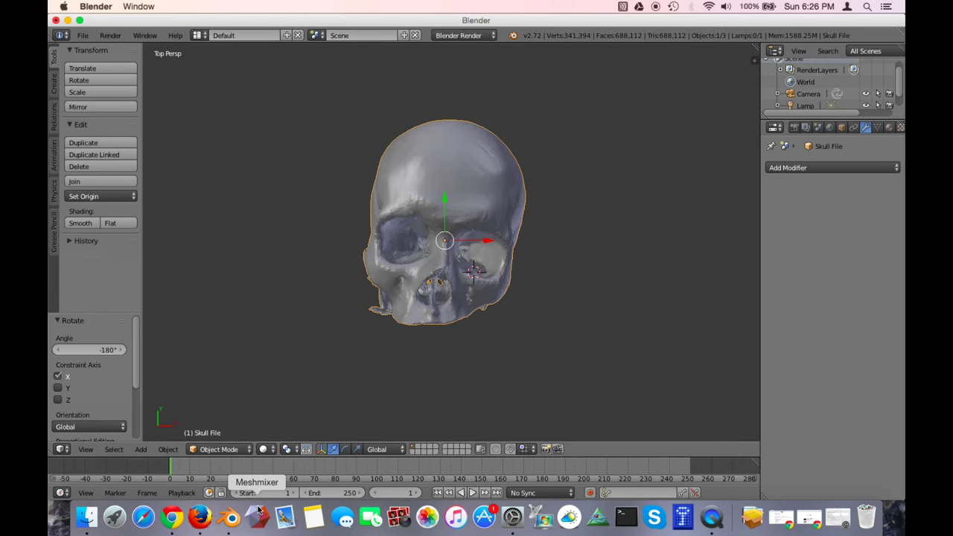
Show the meshmixer.com download tab in Firefox, then launch Meshmixer
click(207, 519)
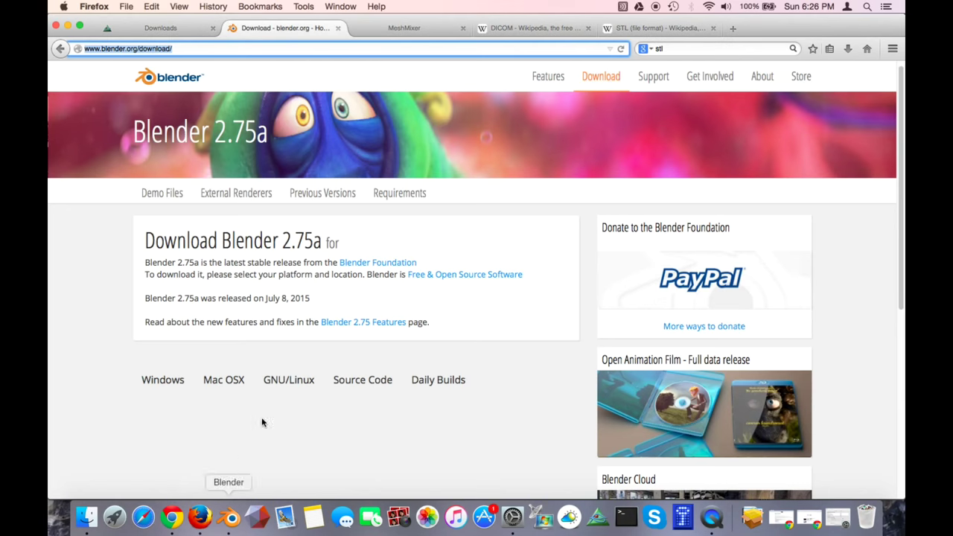
click(428, 33)
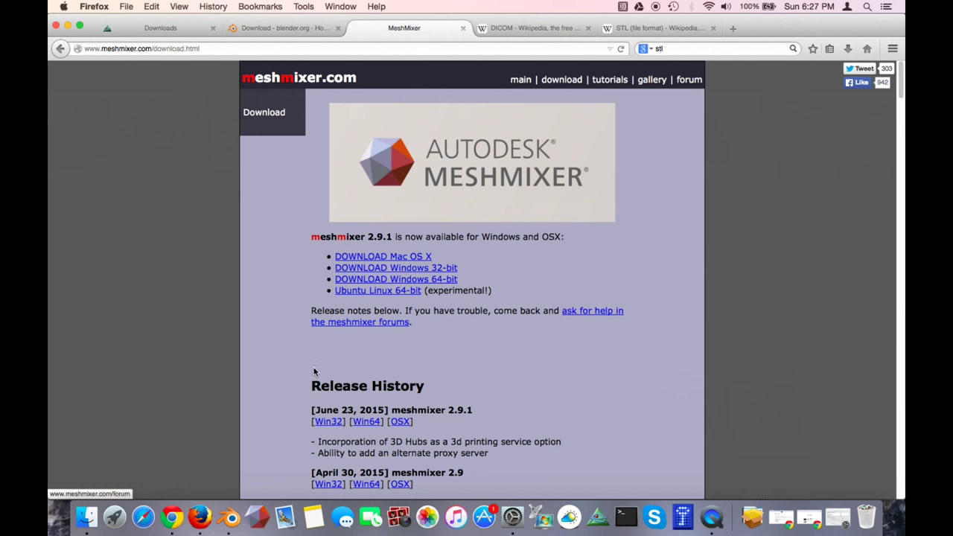
click(263, 523)
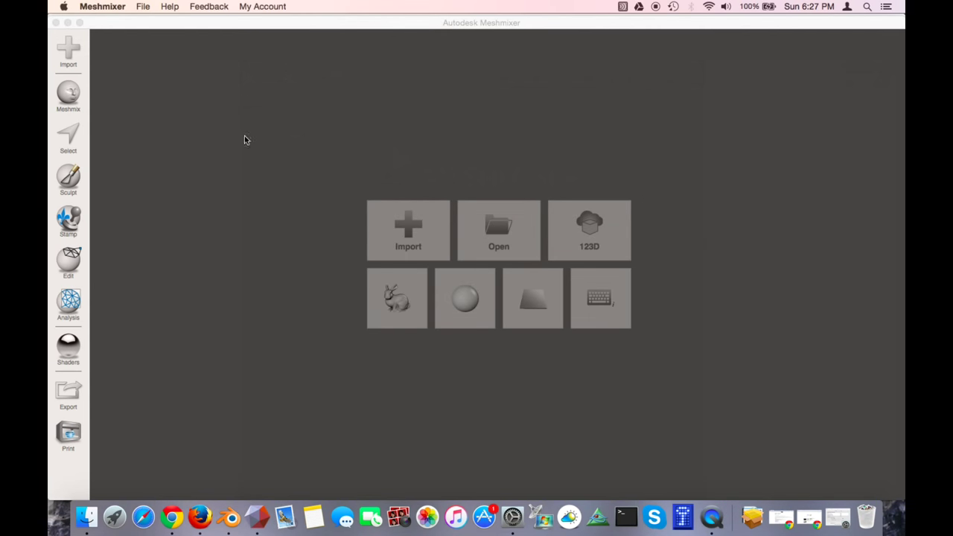
Import 'skull file corrected.stl' into Meshmixer and orbit to a front view
click(409, 239)
click(410, 240)
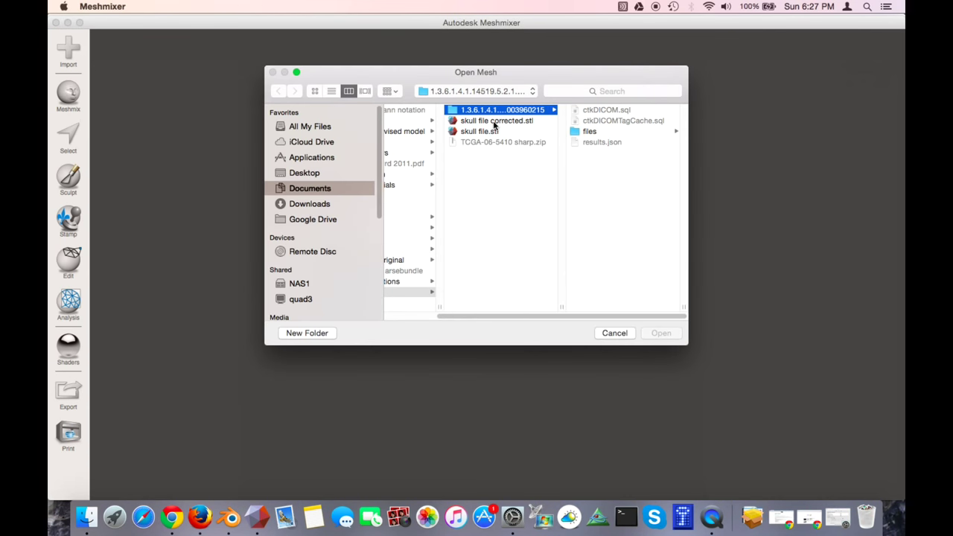
double_click(493, 123)
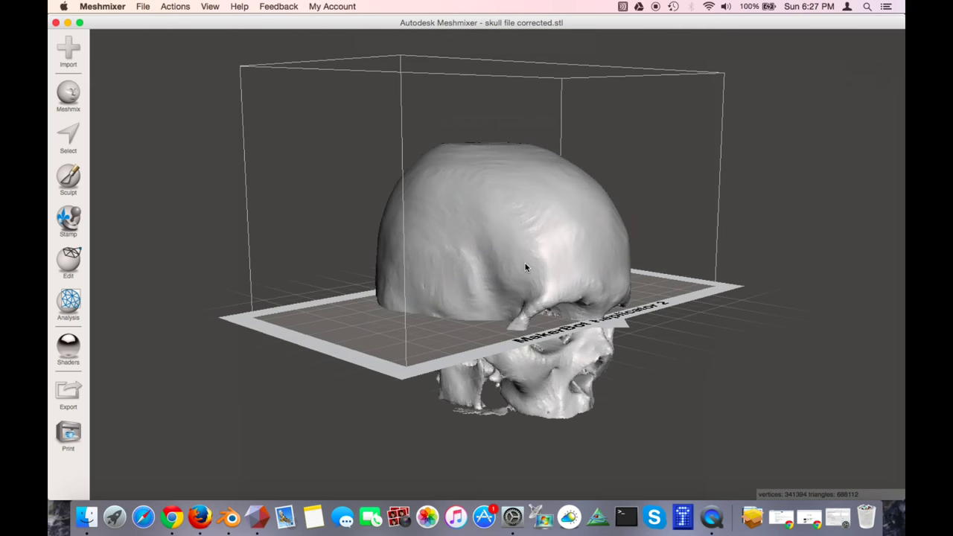
right_drag(517, 187, 426, 198)
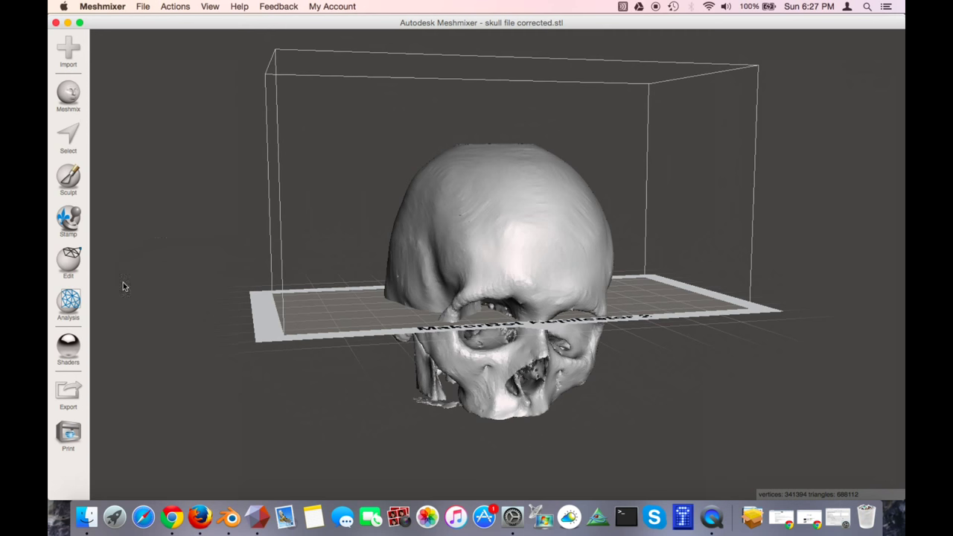
Run the Analysis Inspector on the skull, orbit to review it, then quit Meshmixer
click(71, 305)
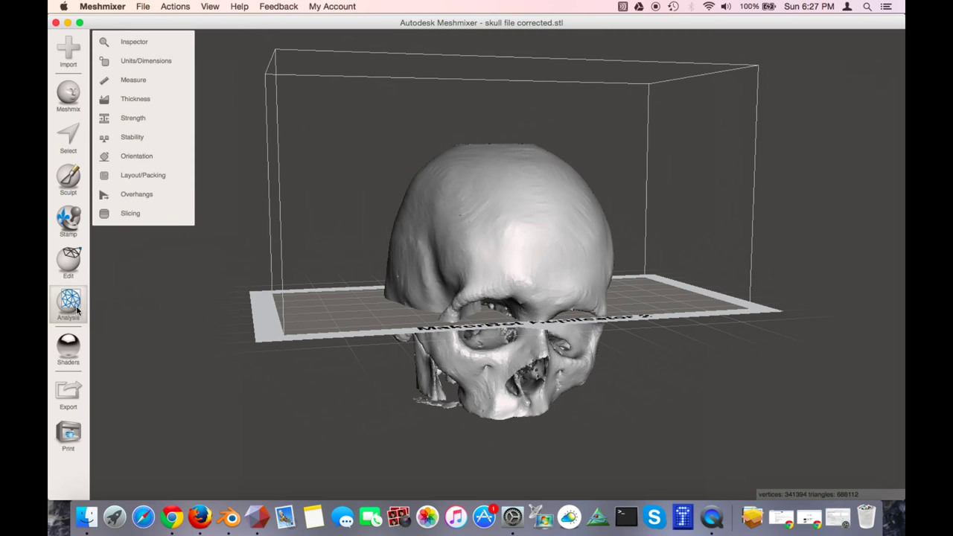
click(128, 42)
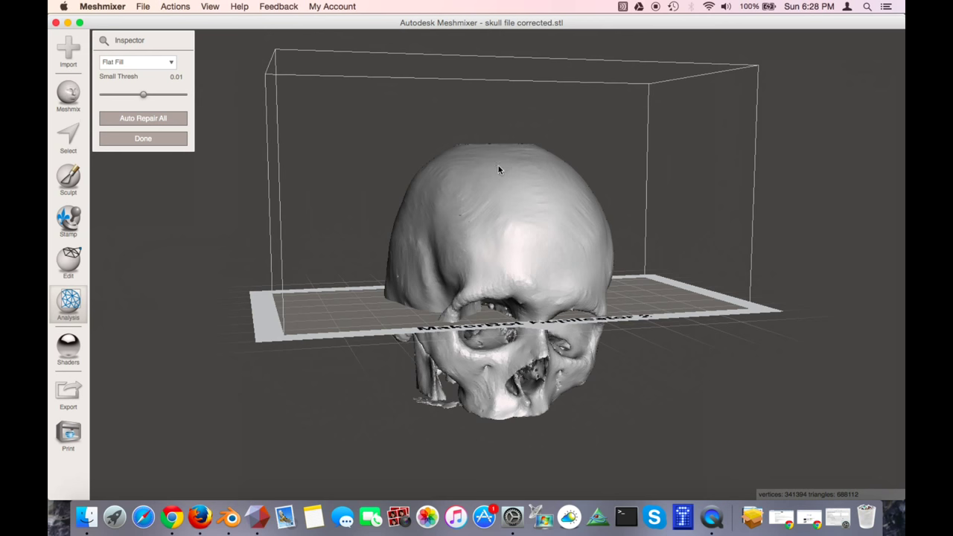
right_drag(449, 175, 484, 157)
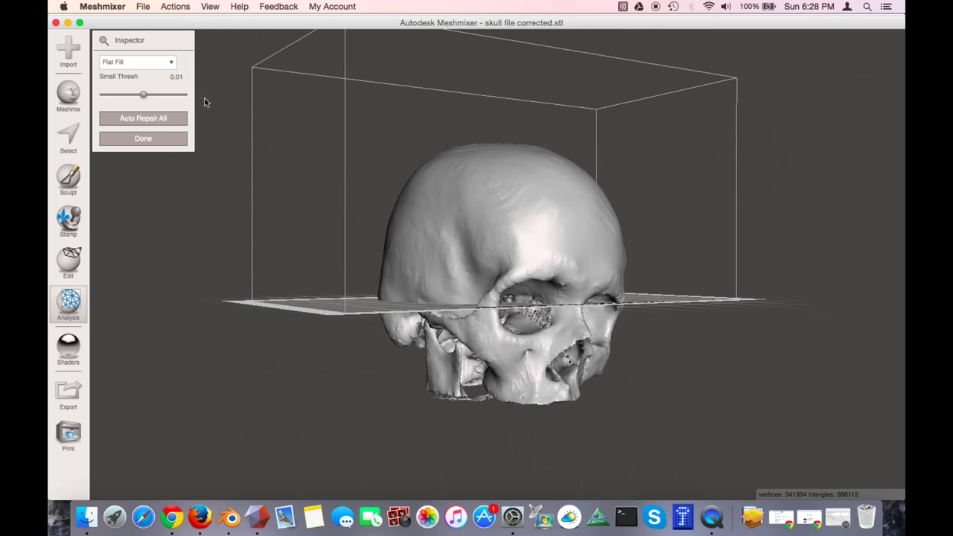
mouse_move(689, 233)
right_down()
mouse_move(685, 271)
mouse_move(676, 239)
right_up()
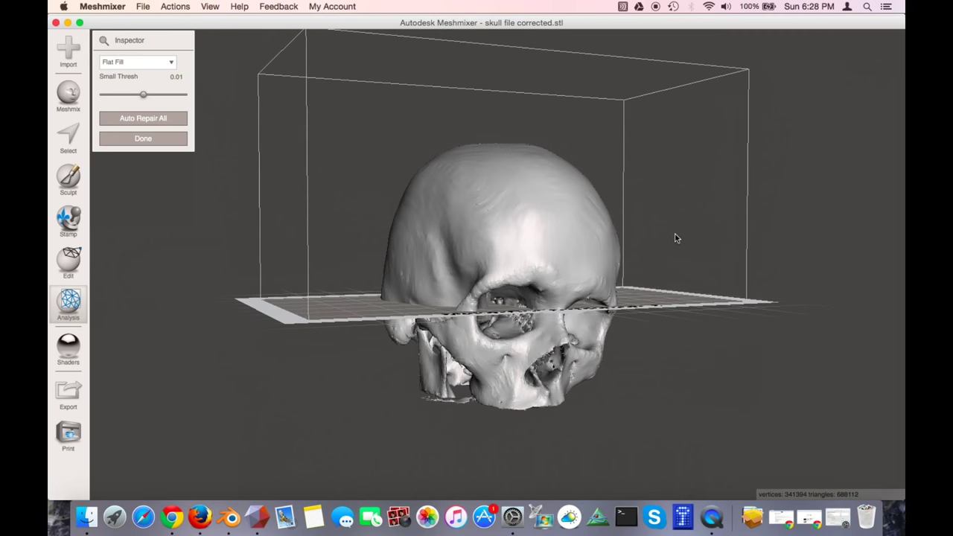
click(178, 143)
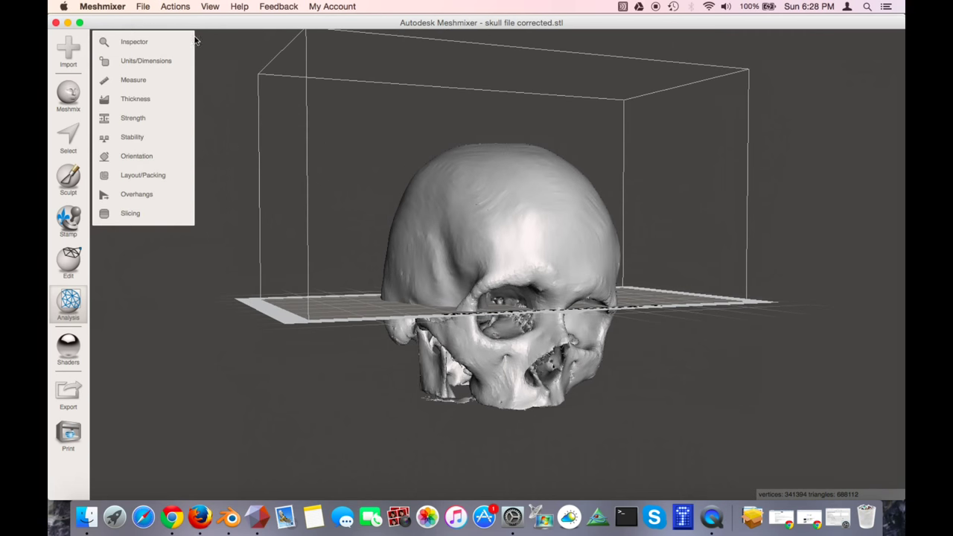
click(108, 9)
click(132, 115)
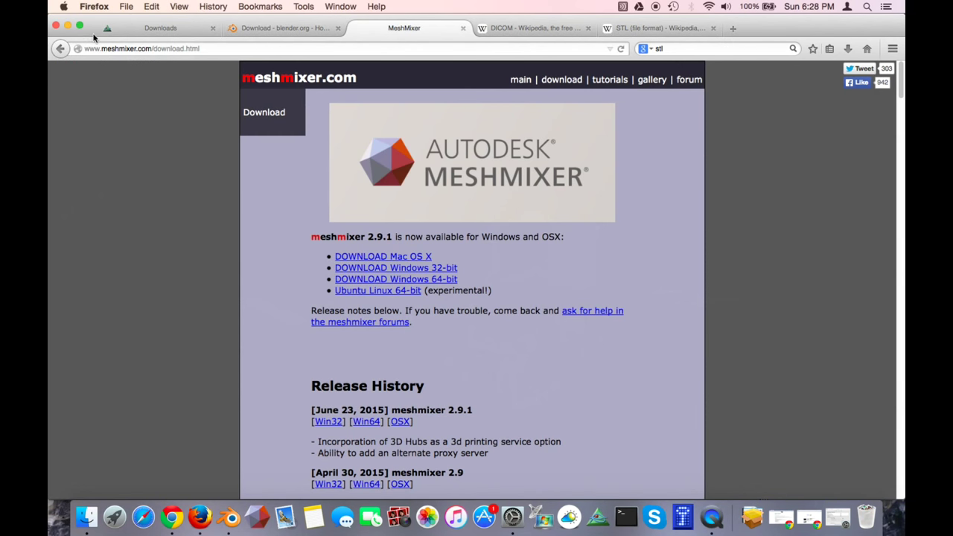
Select the 34.4 MB 'skull file corrected.stl' in the Finder tutorial folder
click(85, 517)
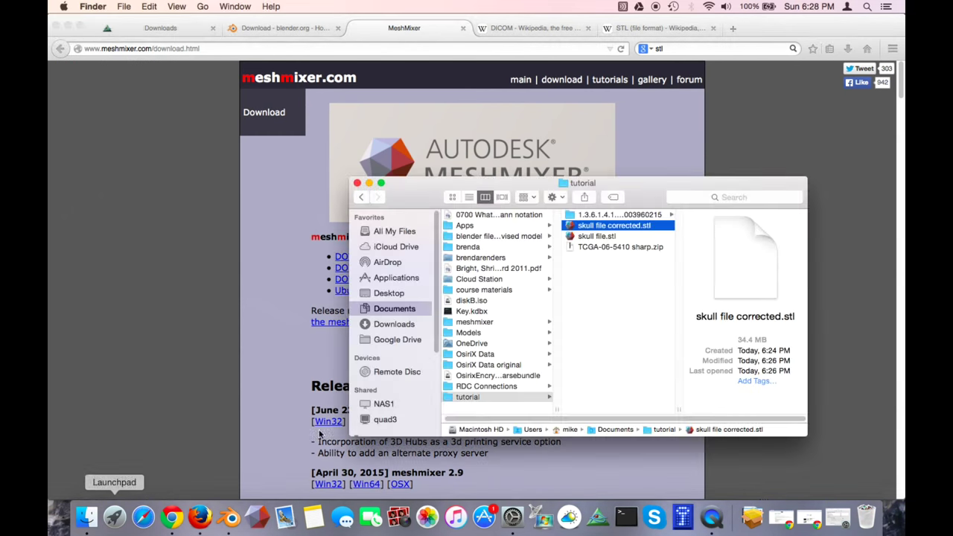
click(627, 281)
click(621, 228)
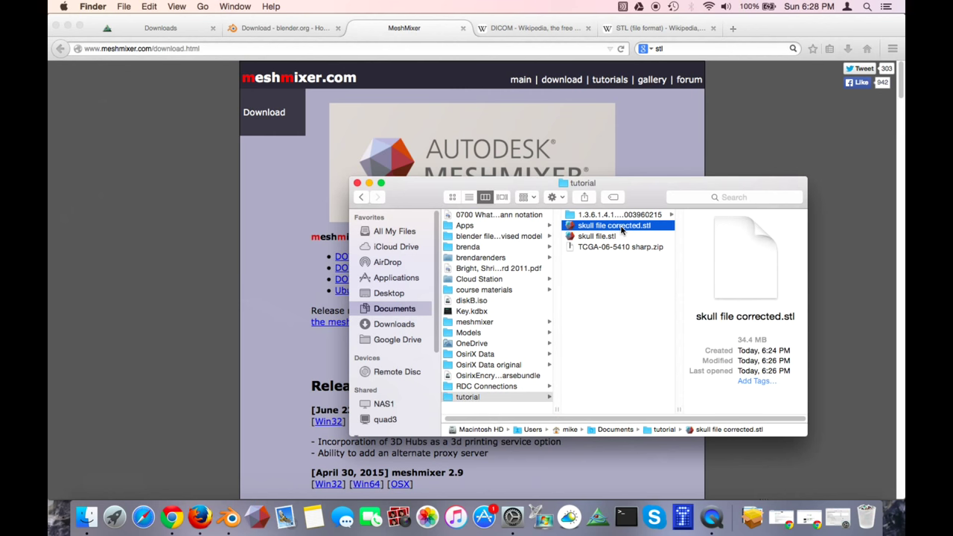
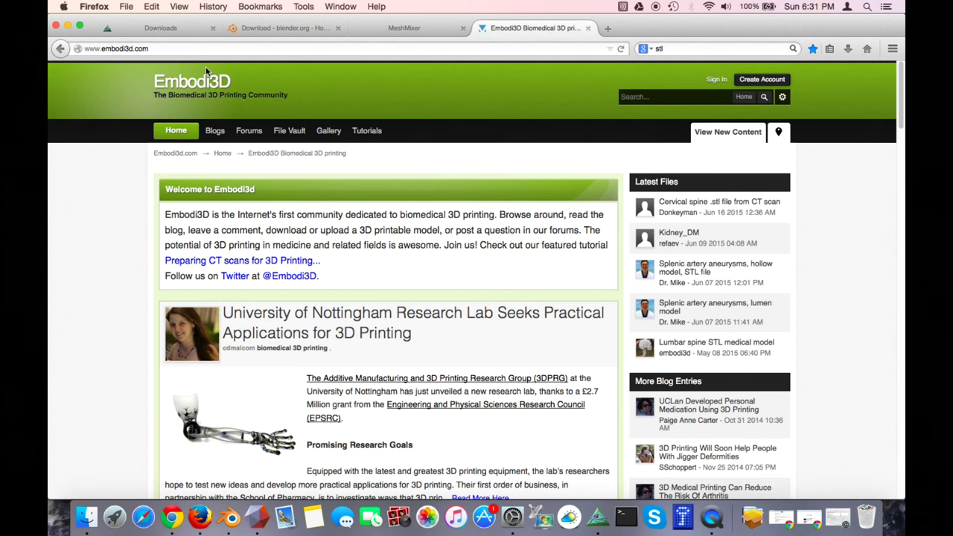
Browse the home page, then view the File Vault's model categories and featured heart download
scroll(209, 143, down, 3)
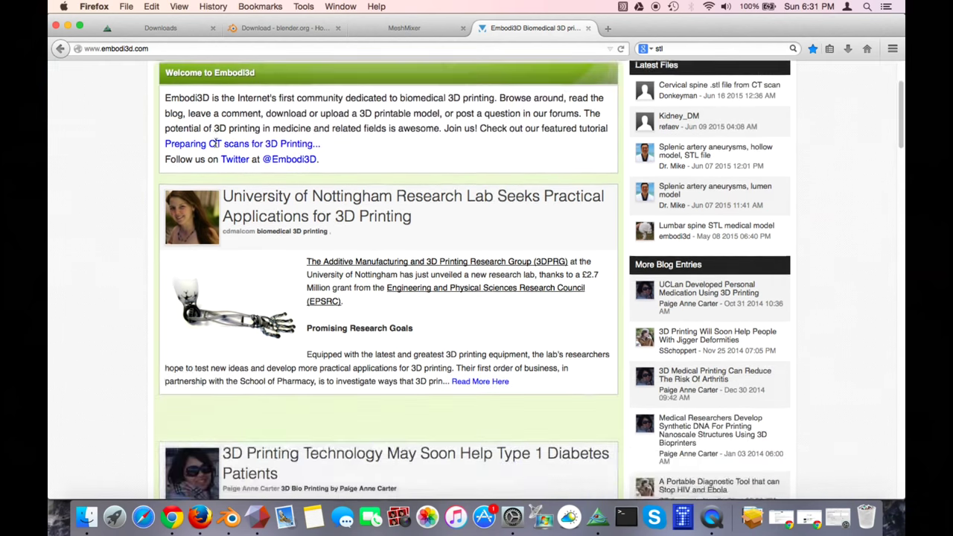
scroll(214, 143, up, 2)
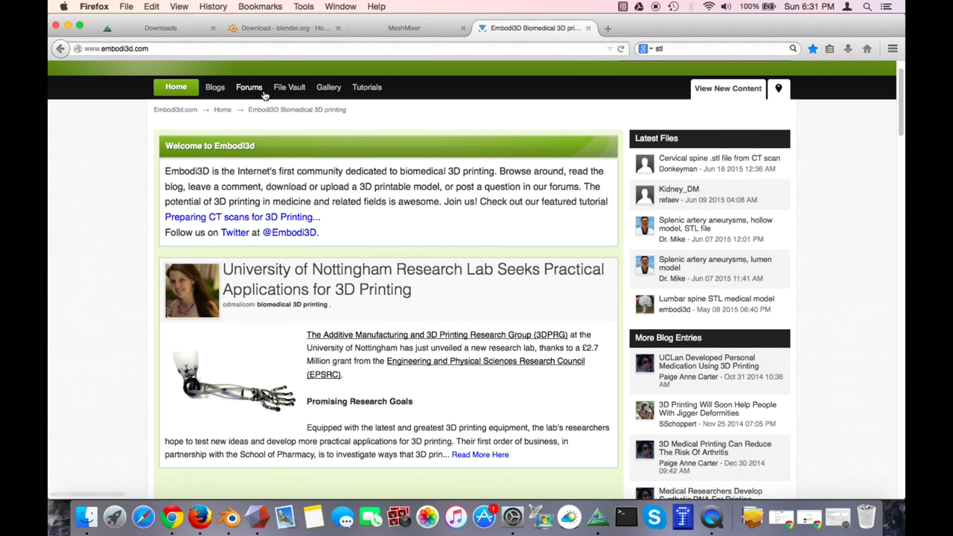
click(282, 90)
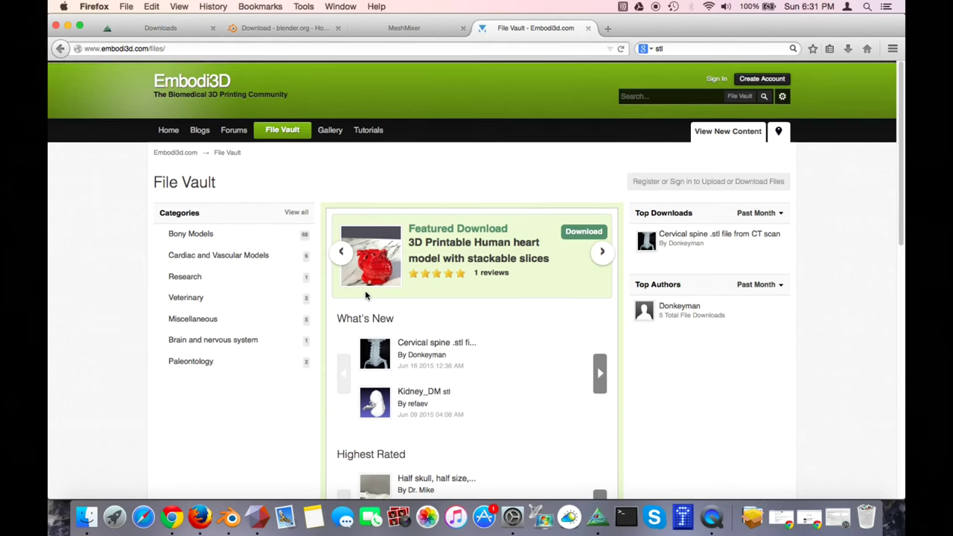
scroll(365, 286, down, 5)
scroll(364, 294, up, 5)
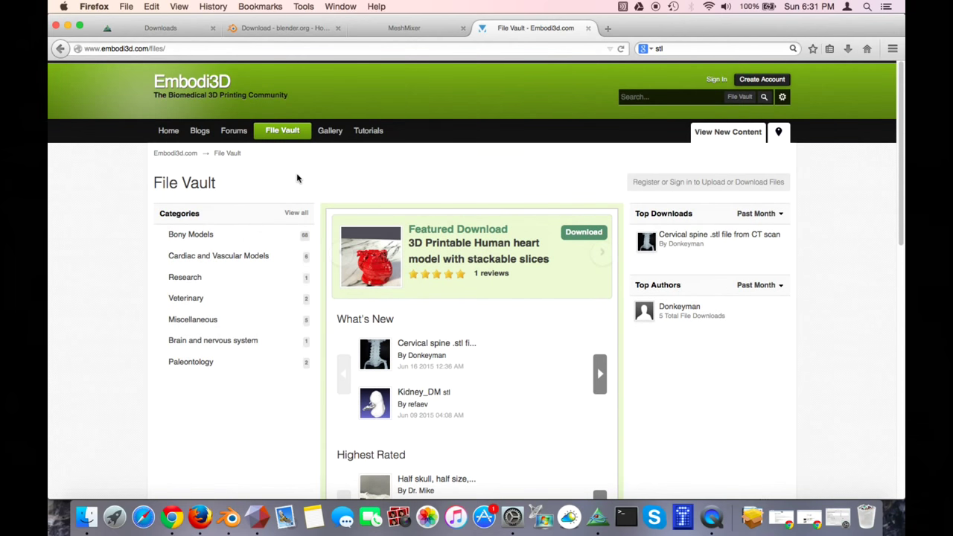
Browse the Forums list of Biomedical 3D Printing boards such as Research Discussion, Software and Hardware
click(233, 132)
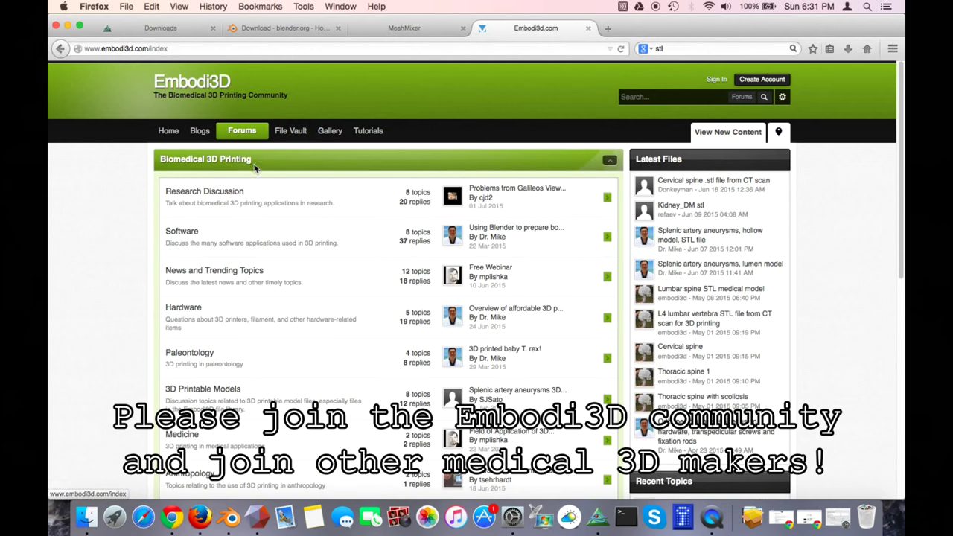
scroll(256, 174, down, 3)
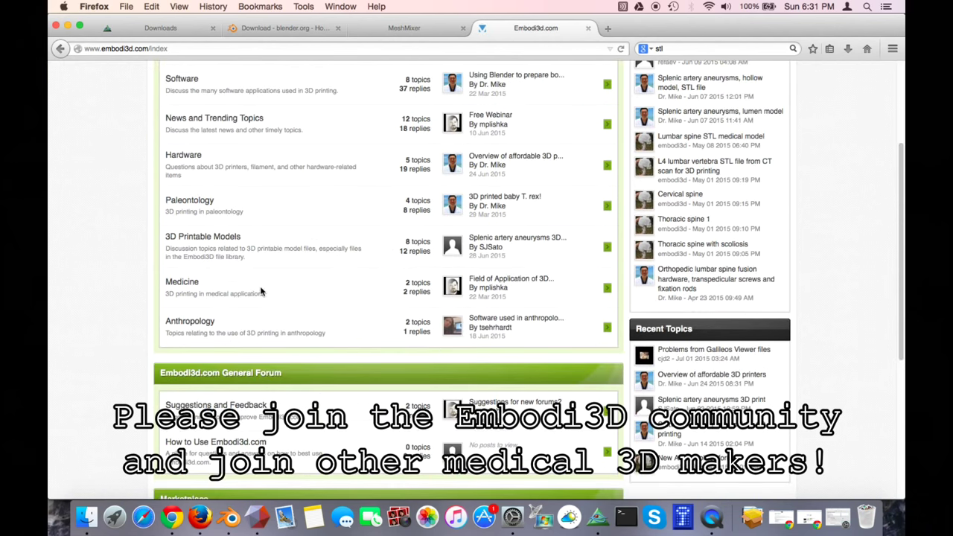
scroll(260, 292, up, 3)
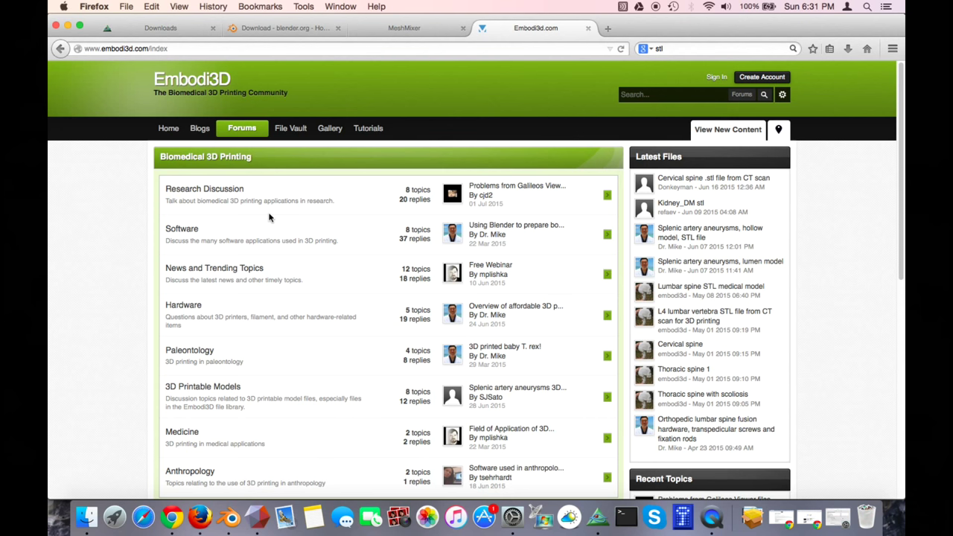
Read through the Blogs page's featured post 'Saving a Spleen with 3D Printing'
click(199, 129)
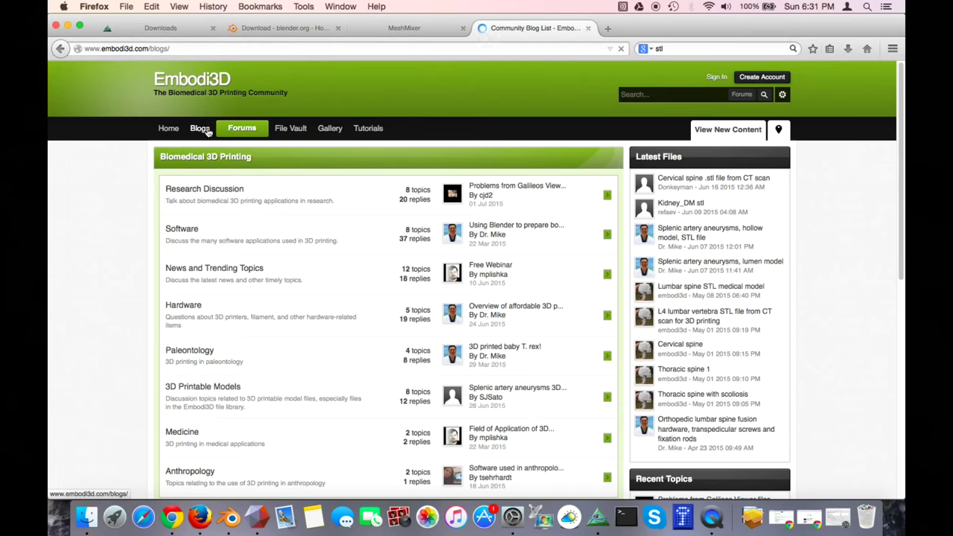
scroll(266, 276, down, 3)
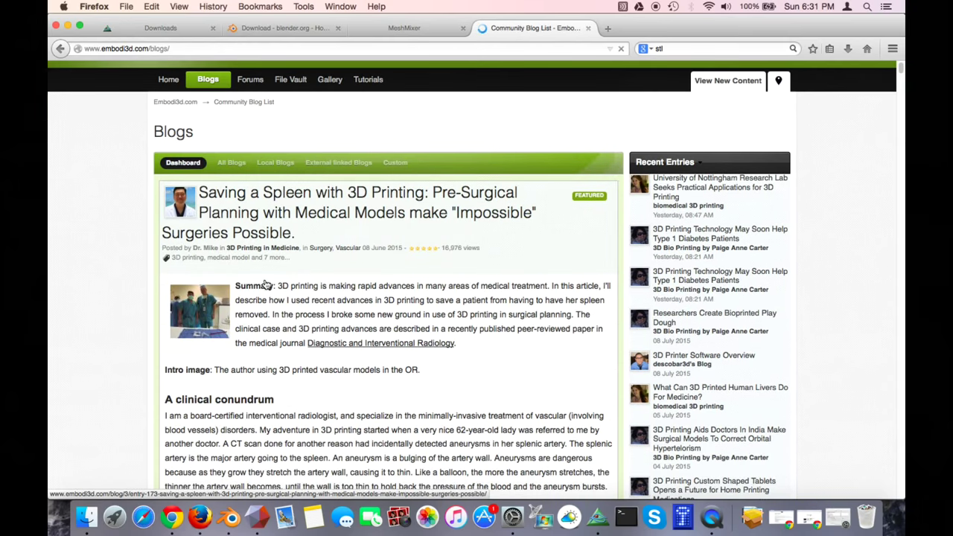
scroll(265, 279, down, 8)
scroll(265, 282, up, 10)
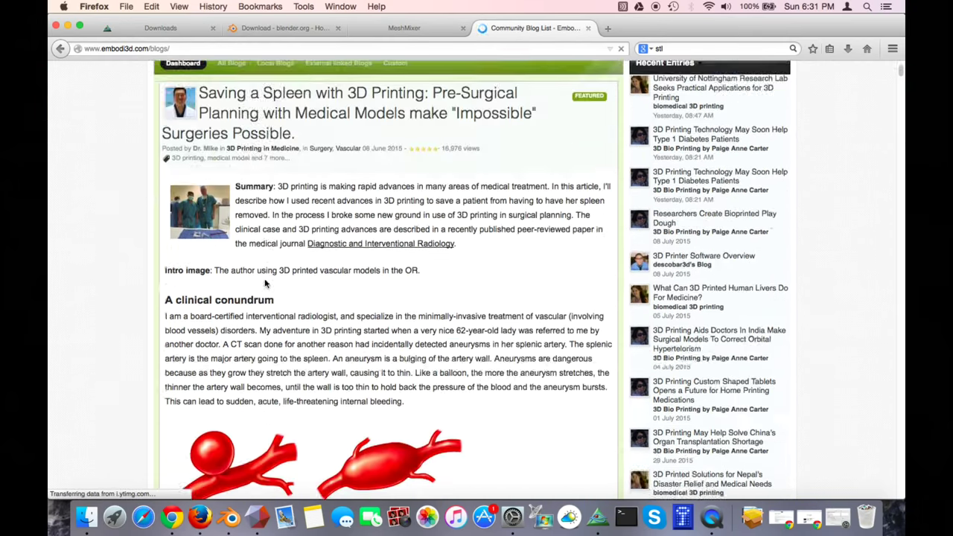